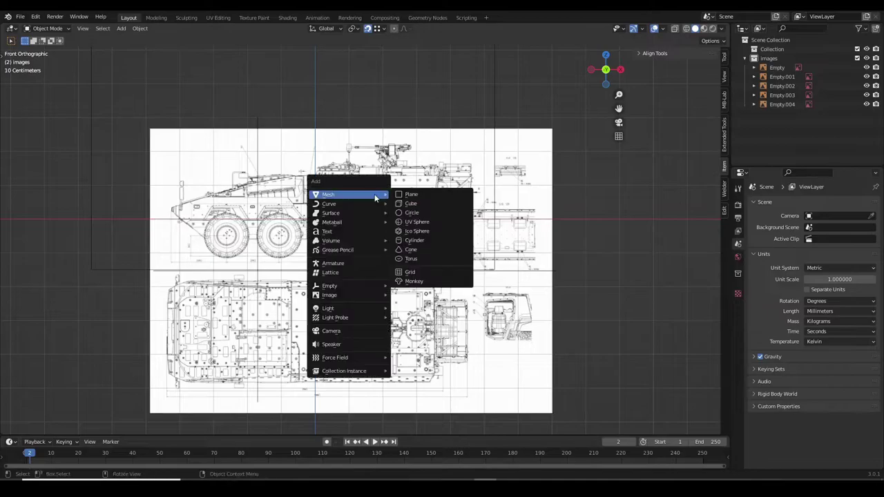
Add a cube and move its top vertices up to the hull roofline on the side blueprint.
click(406, 198)
scroll(406, 198, up, 3)
scroll(406, 198, up, 2)
key(Tab)
key(g)
key(z)
click(392, 169)
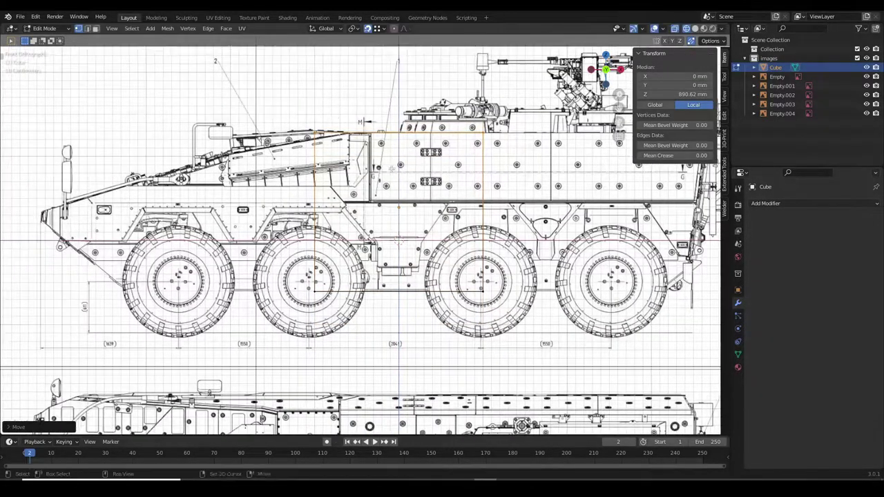
click(504, 137)
scroll(503, 137, down, 4)
click(627, 194)
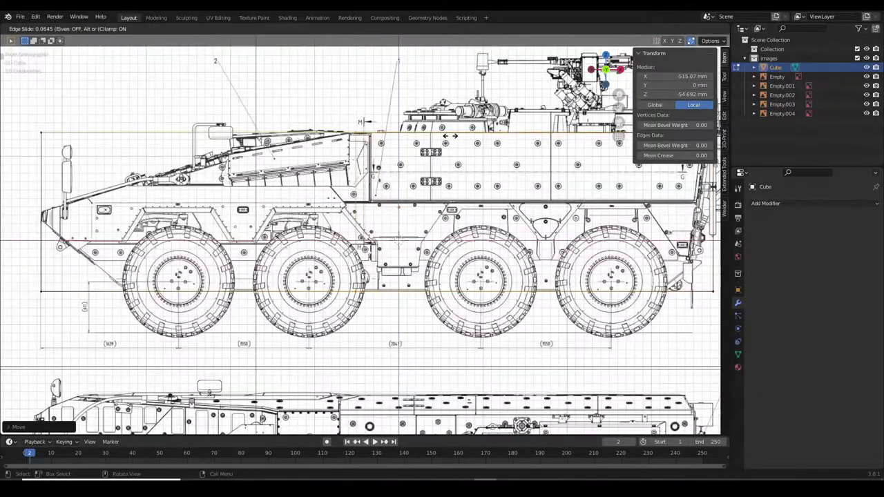
In top view, add a Mirror modifier to the hull block.
key(KP_7)
scroll(554, 219, down, 4)
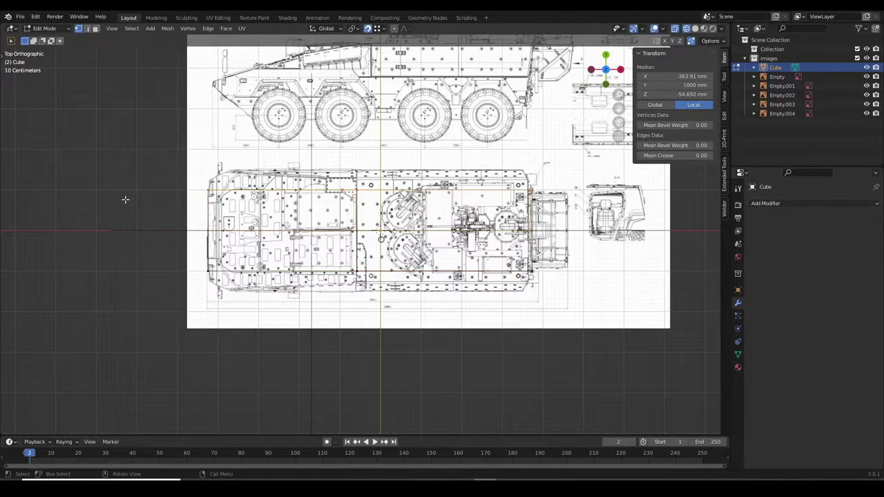
click(765, 203)
click(705, 298)
scroll(283, 323, up, 1)
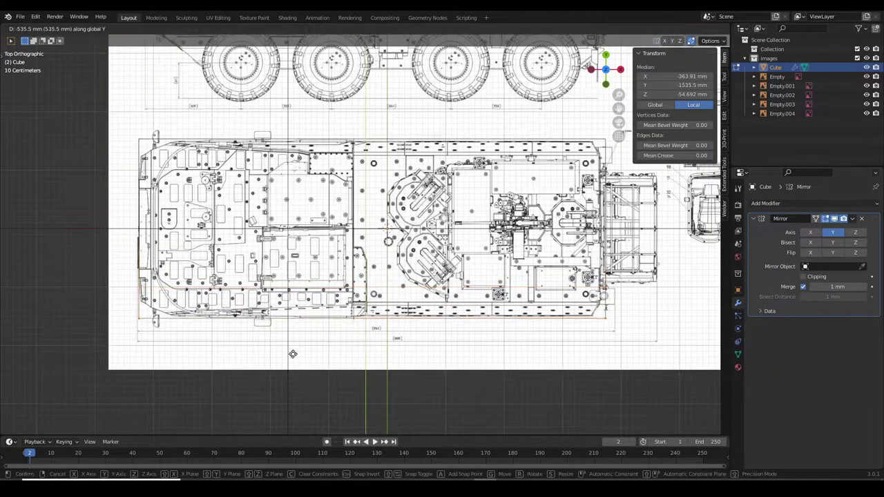
click(293, 354)
Back in side view, move the hull vertices vertically to match the side outline.
key(KP_1)
scroll(175, 132, up, 2)
scroll(174, 131, up, 2)
scroll(175, 131, up, 2)
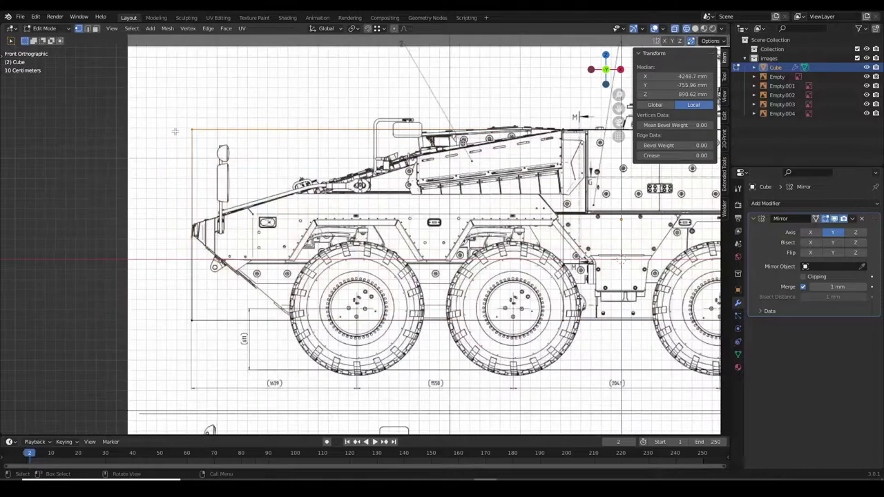
click(167, 212)
shift+middle_drag(167, 211, 72, 211)
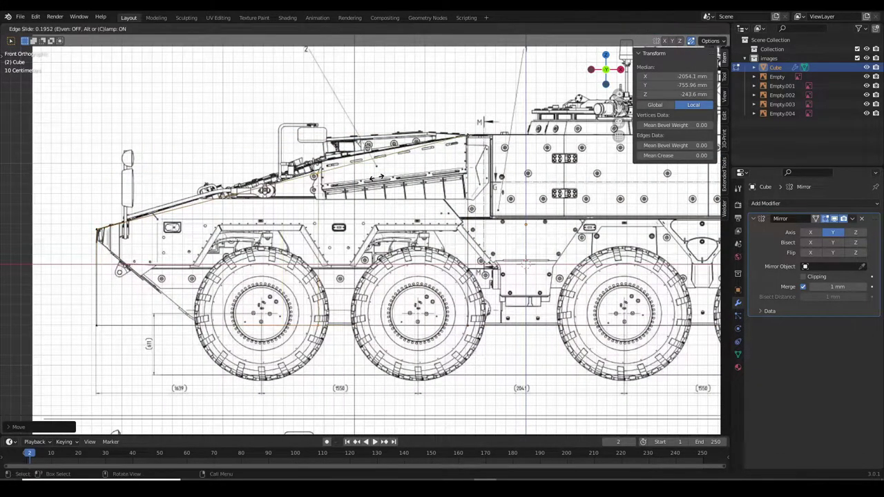
scroll(341, 166, up, 1)
key(g)
key(z)
scroll(341, 166, down, 2)
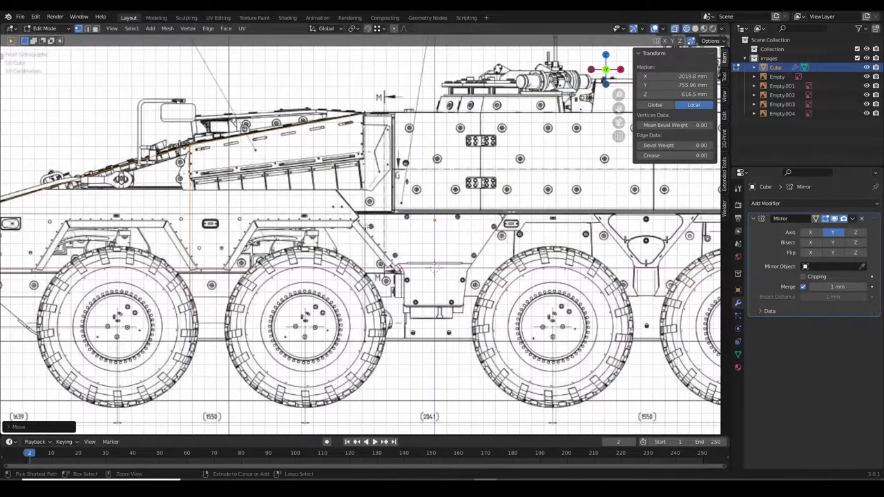
scroll(341, 167, down, 2)
Box-select vertices and knife new edges into the solid-shaded hull, checking the front view.
key(b)
scroll(399, 242, up, 3)
key(alt+z)
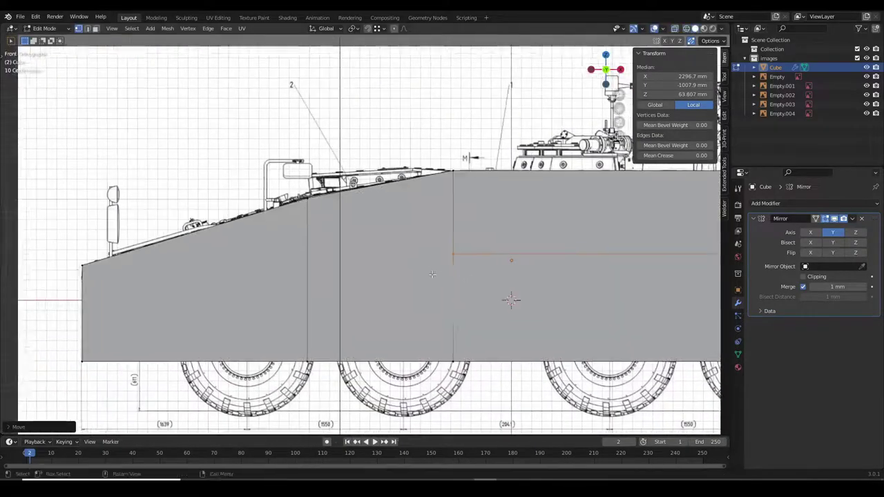
scroll(399, 242, down, 2)
key(k)
key(KP_3)
scroll(502, 119, up, 3)
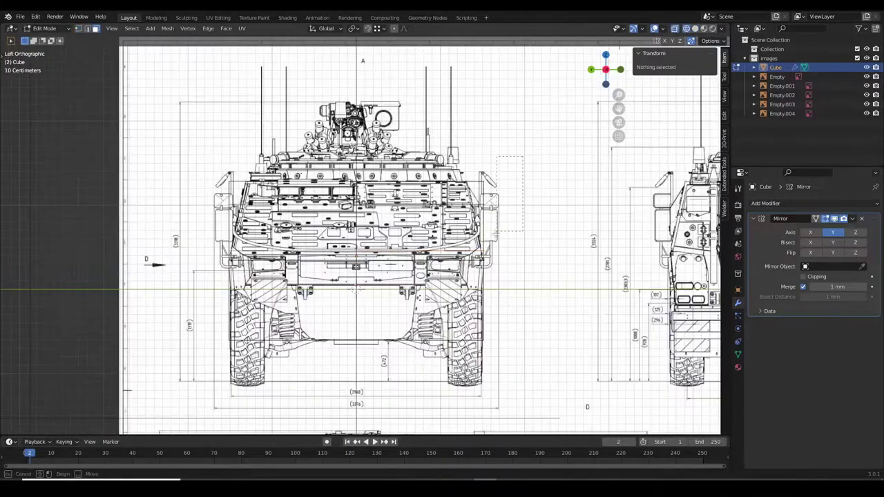
scroll(503, 118, up, 2)
click(473, 107)
scroll(472, 108, down, 1)
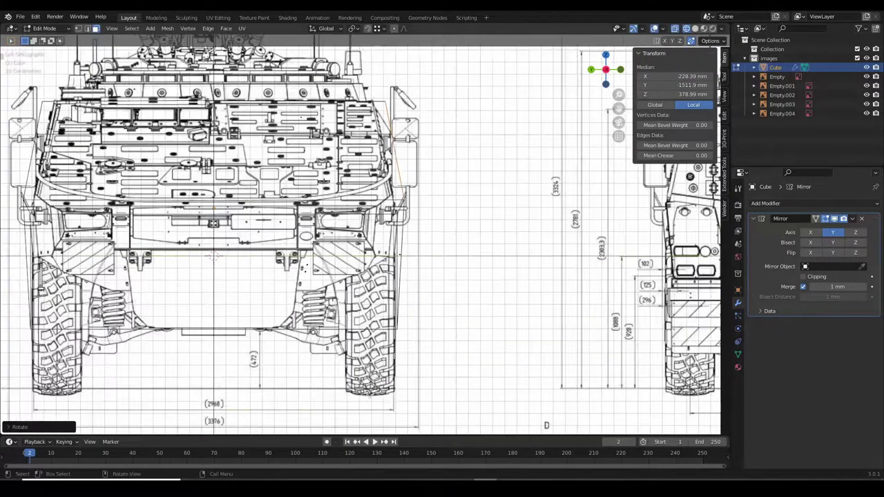
click(393, 327)
scroll(392, 327, up, 2)
scroll(449, 213, down, 3)
Box-select the nose vertices and move them onto the blueprint's upper front plate.
scroll(445, 216, up, 3)
key(g)
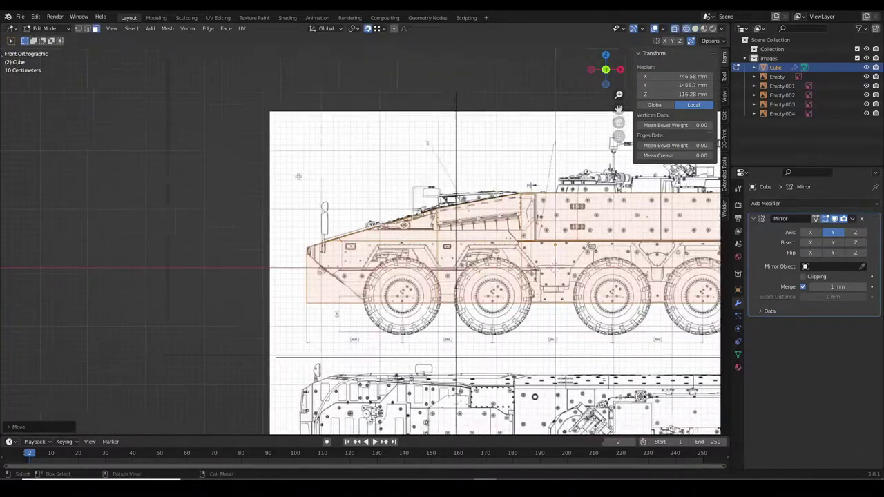
scroll(419, 345, up, 1)
scroll(419, 345, up, 1)
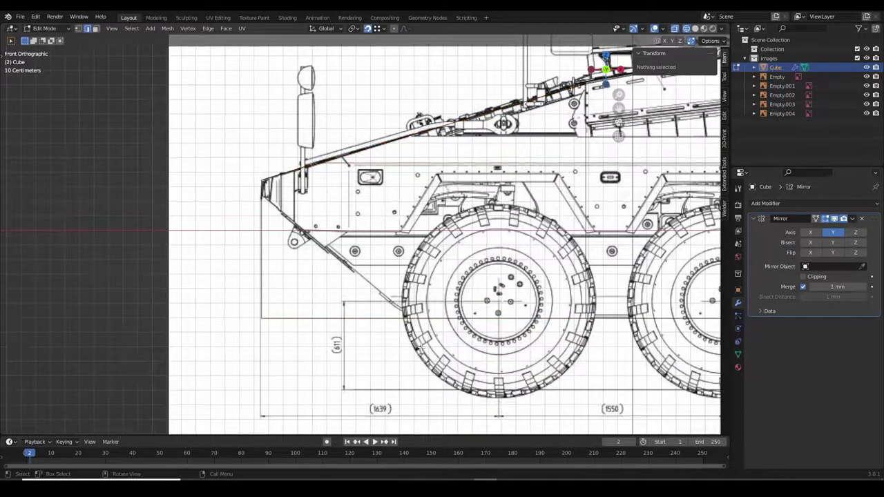
shift+middle_drag(319, 225, 387, 314)
key(b)
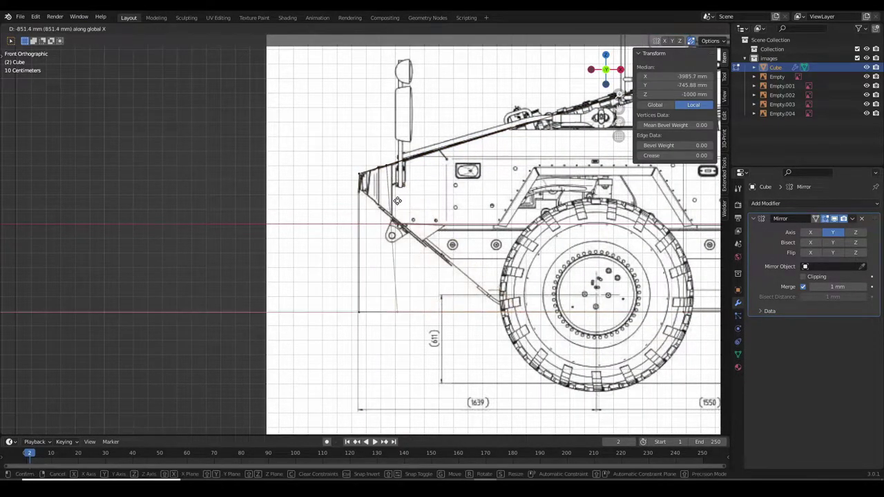
scroll(534, 92, down, 2)
scroll(484, 207, up, 3)
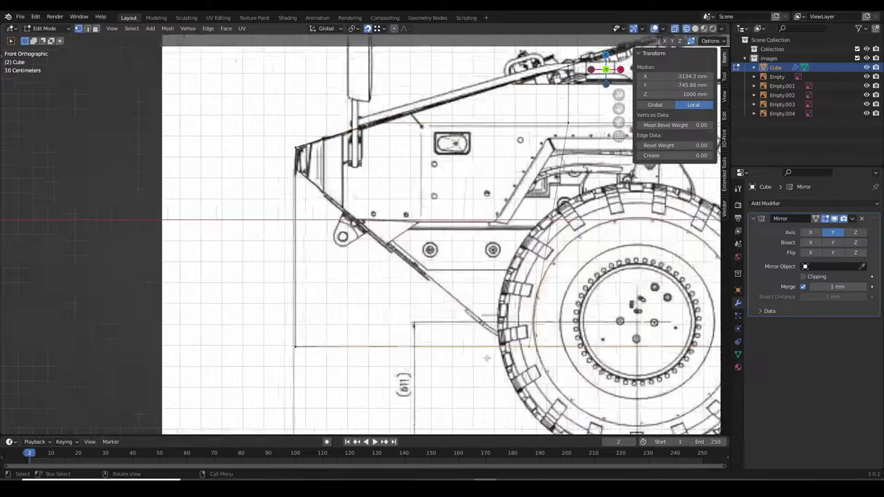
shift+middle_drag(483, 207, 203, 312)
key(b)
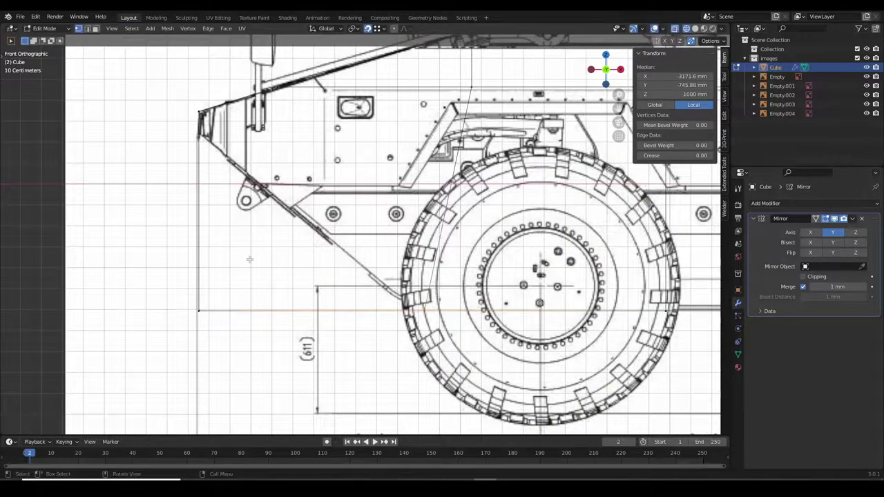
scroll(392, 348, down, 2)
scroll(392, 348, up, 2)
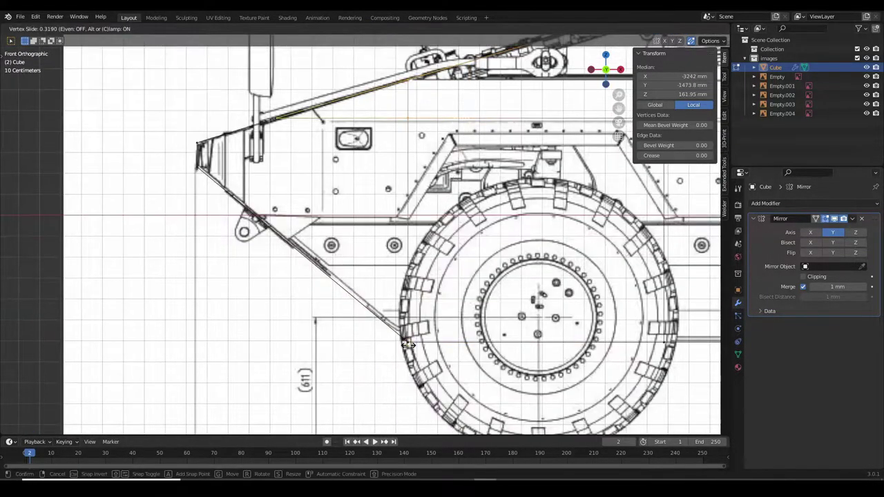
click(386, 276)
scroll(375, 193, up, 2)
Check the nose against the top blueprint in X-ray, then vertex-slide a nose vertex into place.
key(KP_7)
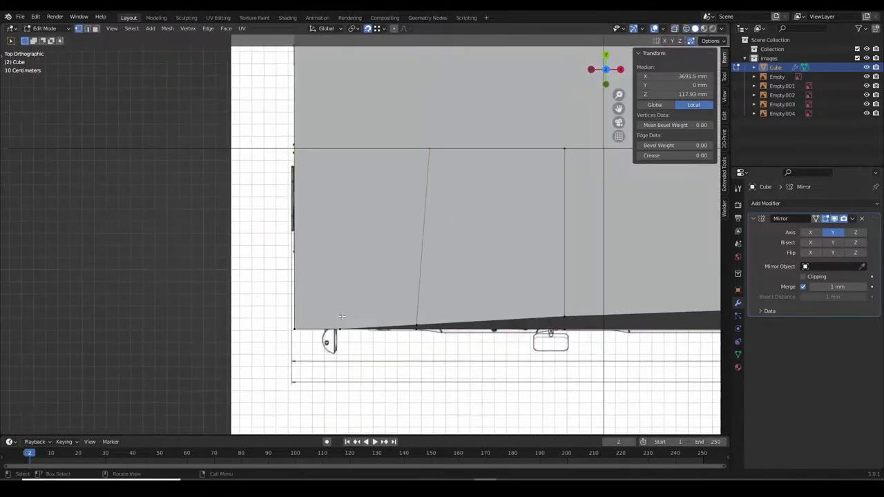
key(alt+z)
scroll(386, 138, up, 2)
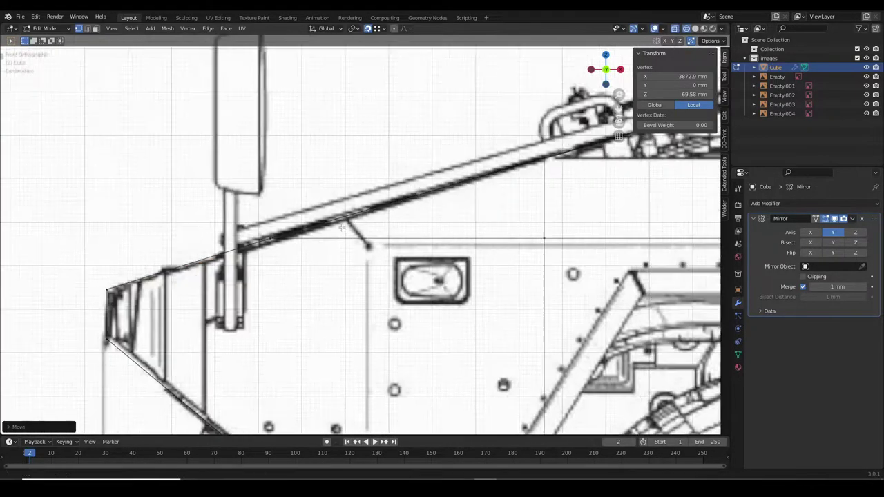
scroll(415, 118, up, 2)
scroll(435, 104, up, 2)
key(alt+z)
middle_drag(414, 207, 387, 285)
key(shift+v)
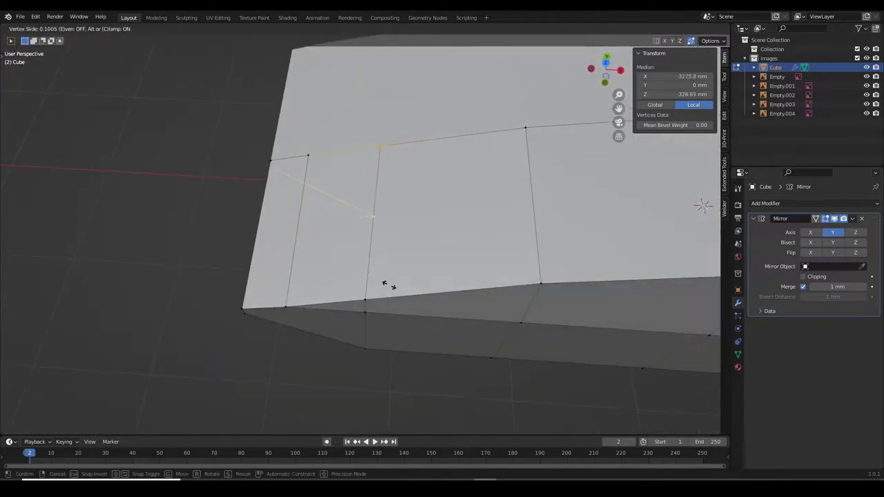
key(alt+z)
key(KP_1)
click(398, 191)
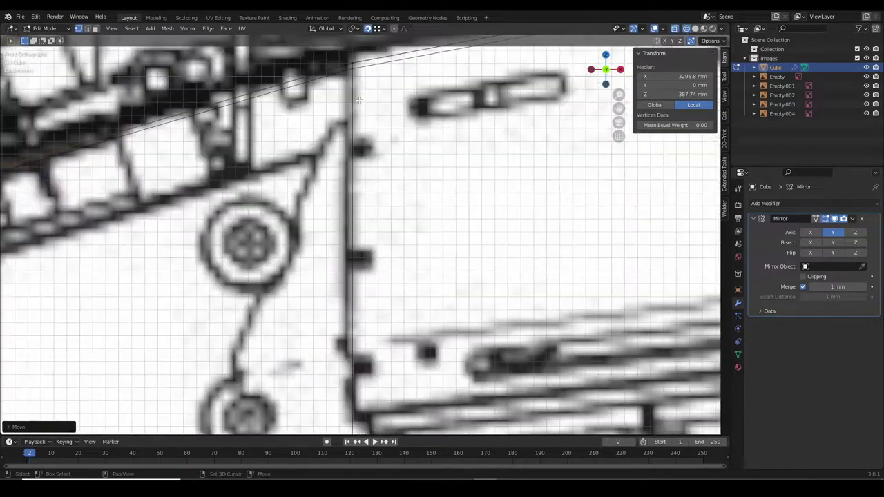
Reposition more roof and lower-nose vertices to follow the sloped front outline.
shift+middle_drag(399, 191, 593, 204)
click(593, 204)
click(593, 204)
scroll(593, 204, down, 5)
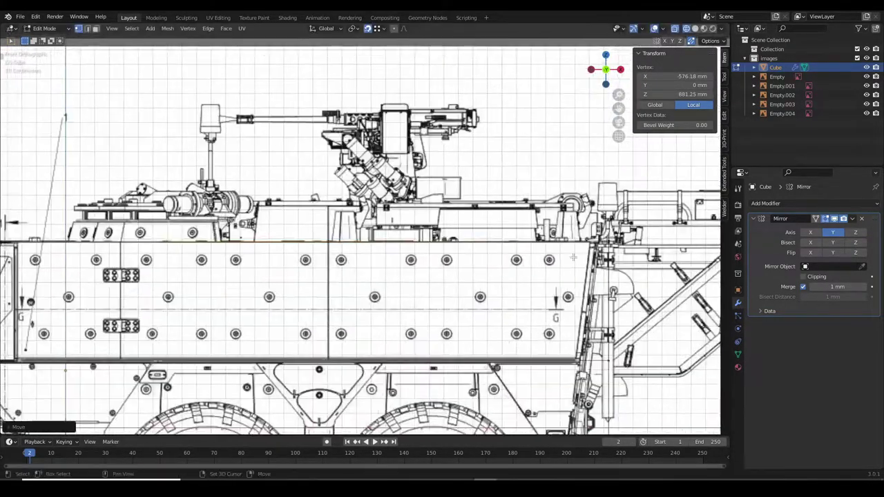
scroll(320, 206, up, 5)
drag(421, 182, 320, 205)
scroll(376, 215, down, 5)
shift+middle_drag(376, 215, 207, 241)
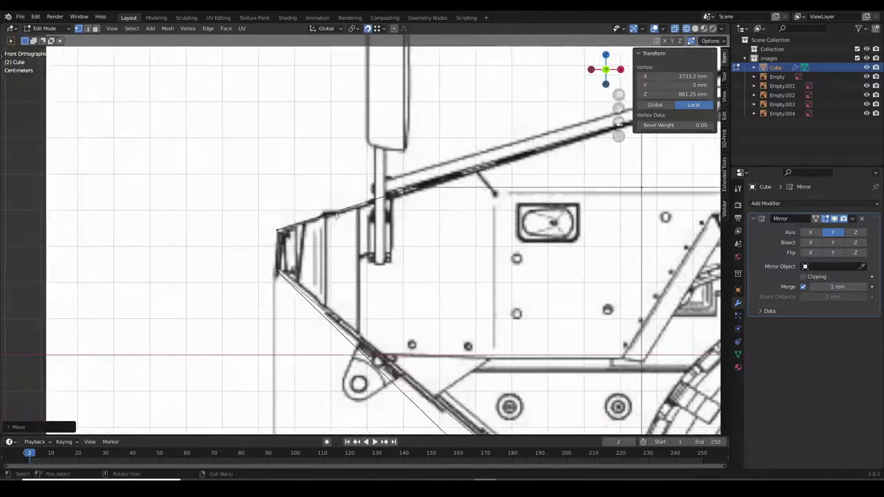
scroll(369, 324, up, 4)
click(371, 319)
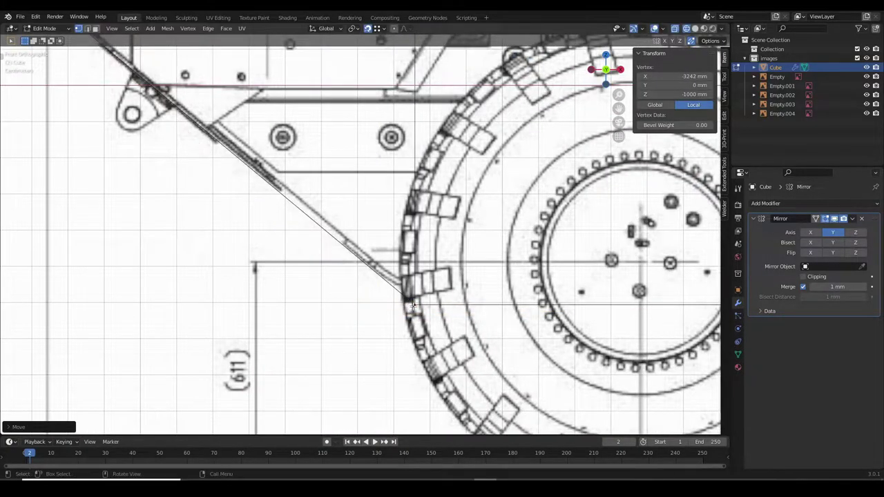
Slide the front plate edges onto the blueprint's lower slope and inspect the nose wireframe.
middle_drag(413, 305, 442, 277)
key(KP_1)
scroll(414, 207, up, 5)
click(414, 168)
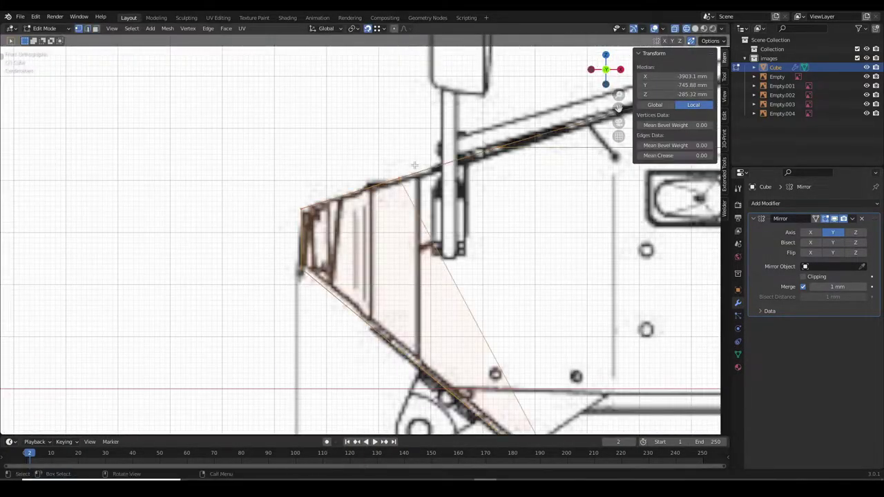
click(388, 222)
scroll(388, 223, down, 3)
scroll(333, 120, up, 3)
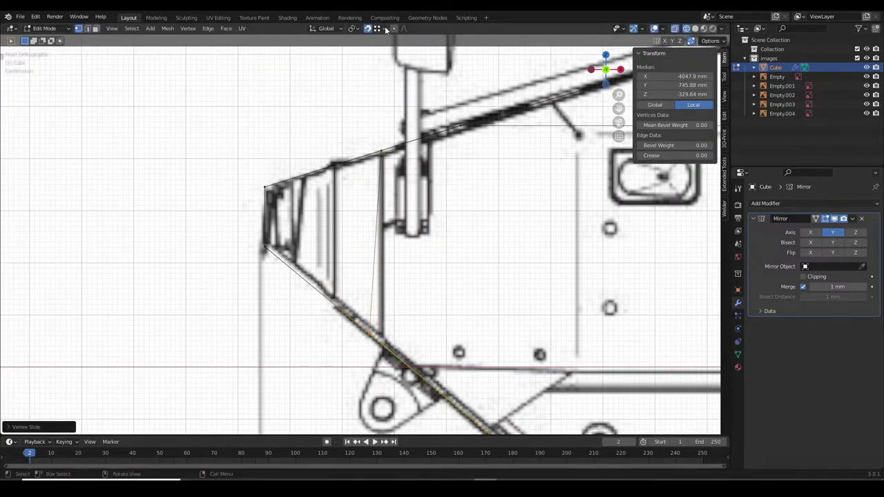
mouse_move(399, 138)
middle_down()
mouse_move(383, 179)
mouse_move(522, 264)
mouse_move(418, 354)
middle_up()
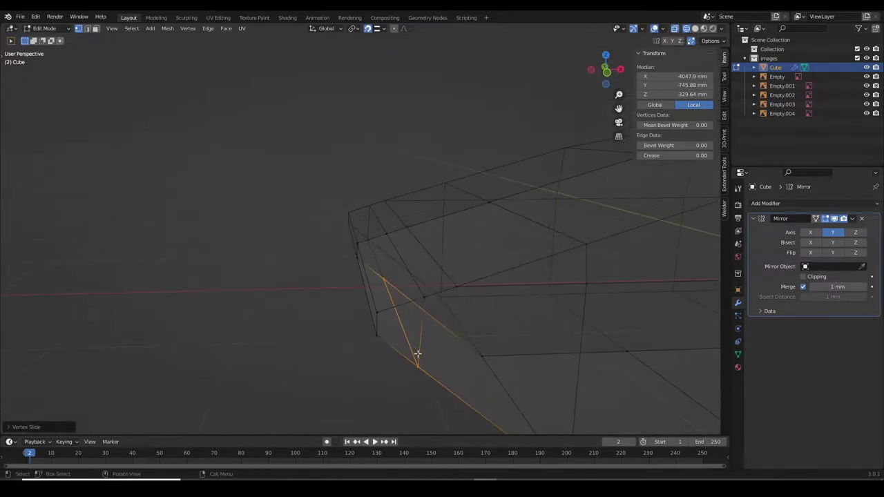
Knife a new edge across the nose in side view.
click(396, 333)
key(KP_1)
scroll(412, 198, up, 5)
key(k)
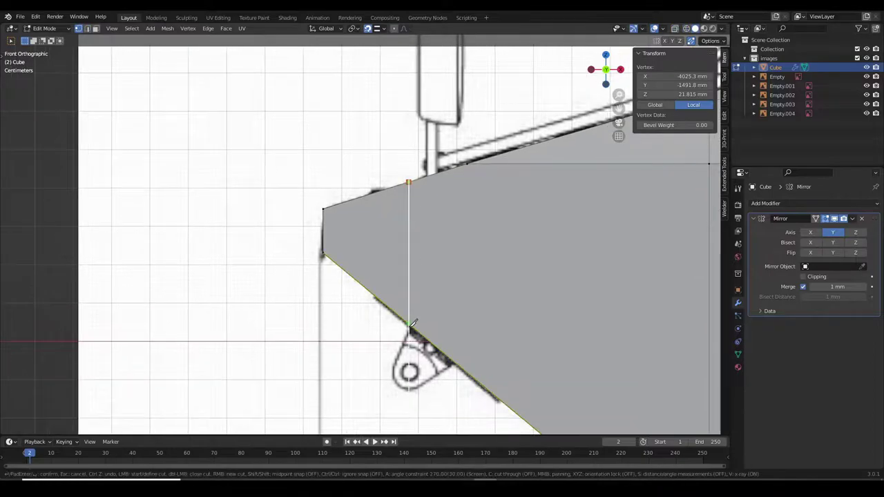
click(412, 323)
key(Return)
key(ctrl+KP_7)
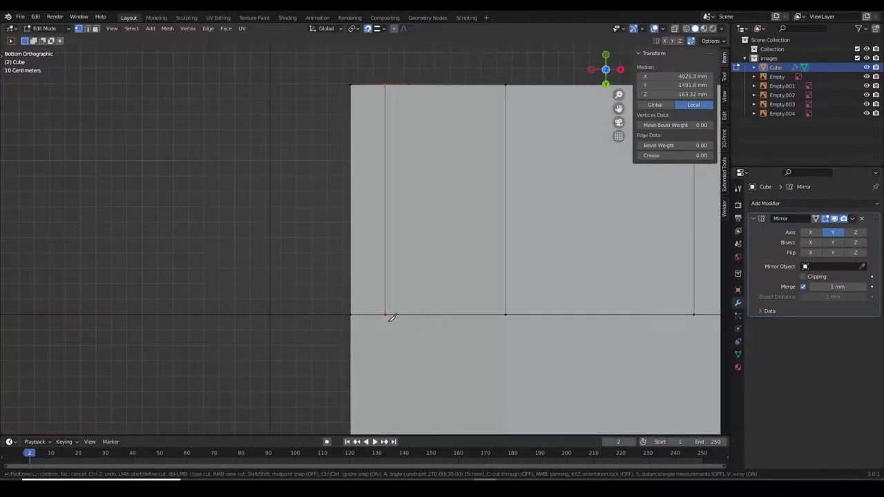
key(Return)
key(KP_7)
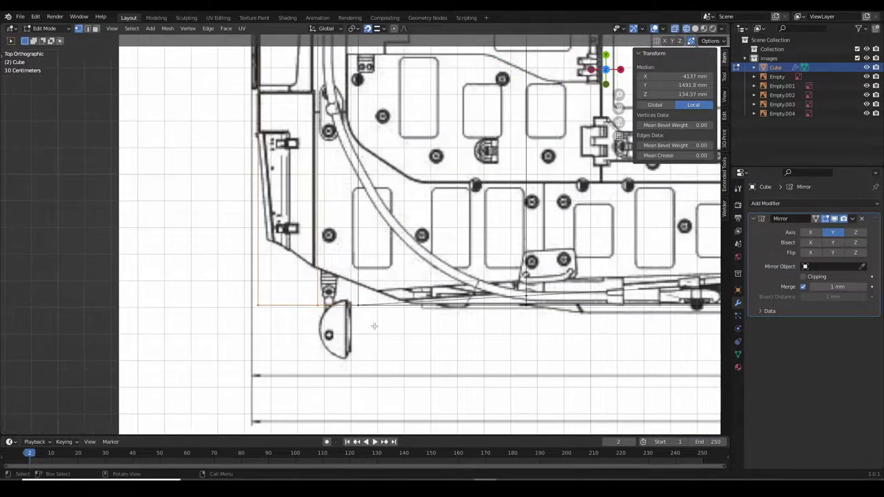
Move a nose vertex along X in top view and knife another cut across the nose.
scroll(420, 318, up, 3)
scroll(442, 320, up, 1)
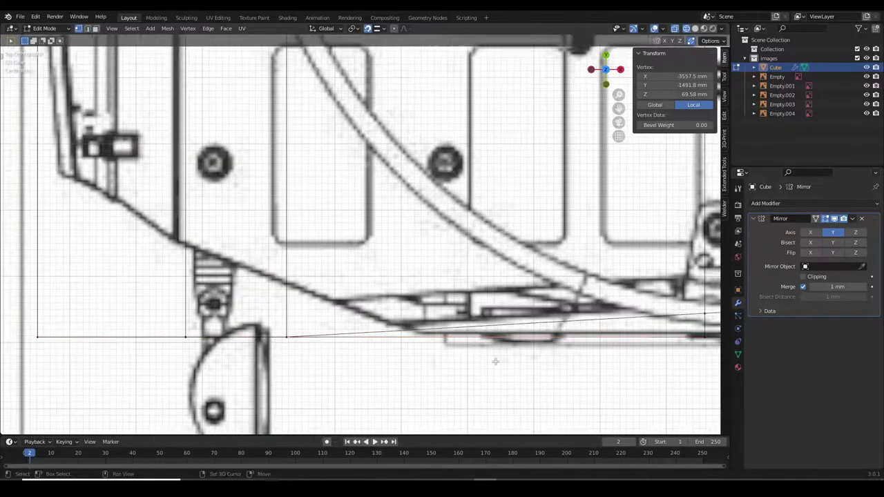
key(g)
key(x)
scroll(392, 337, down, 3)
scroll(124, 193, up, 4)
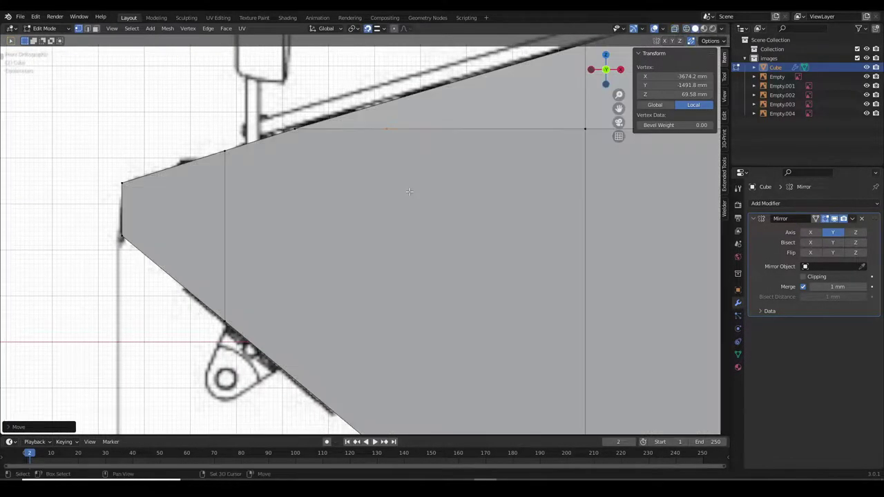
key(k)
scroll(372, 187, down, 3)
key(Return)
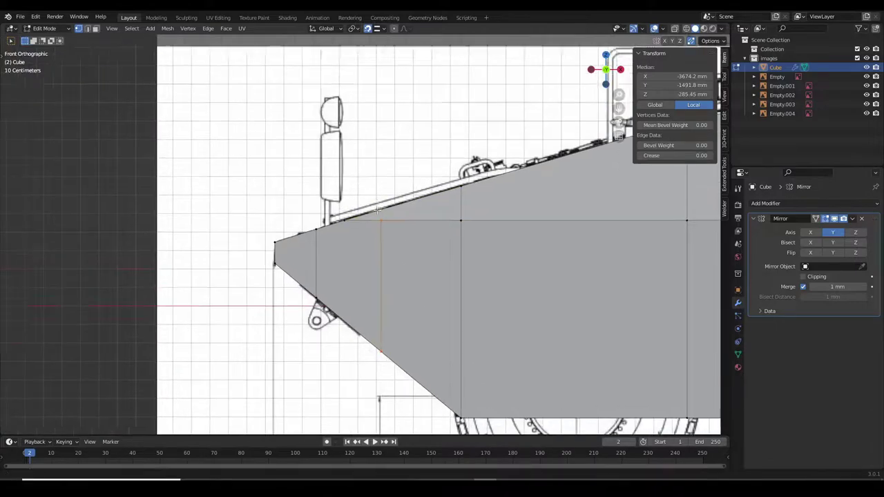
scroll(386, 201, up, 2)
Make one more knife cut on the hull, then finish editing the nose.
key(KP_7)
scroll(389, 202, up, 2)
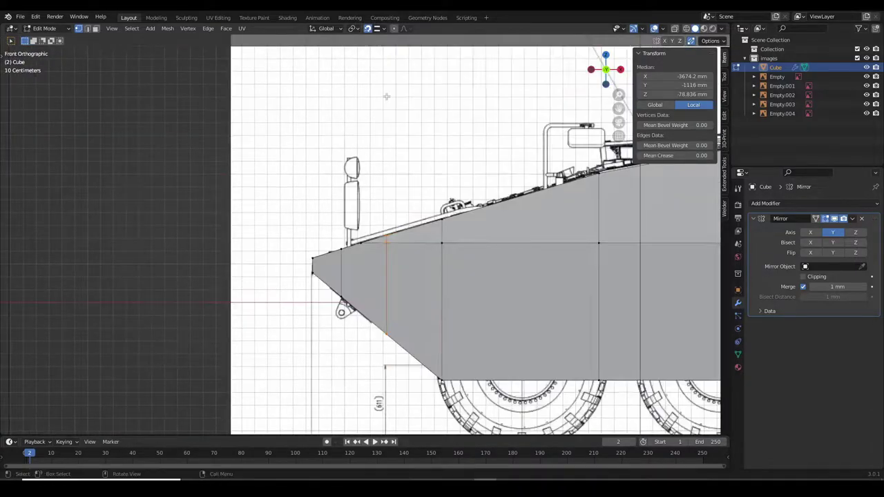
key(KP_1)
scroll(391, 138, up, 3)
key(ctrl+KP_7)
key(k)
key(Return)
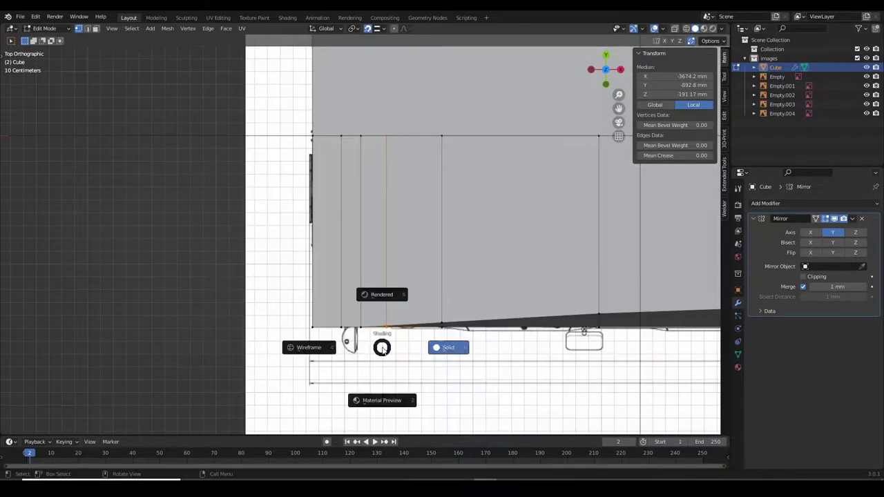
key(KP_7)
scroll(207, 207, up, 3)
key(r)
key(Escape)
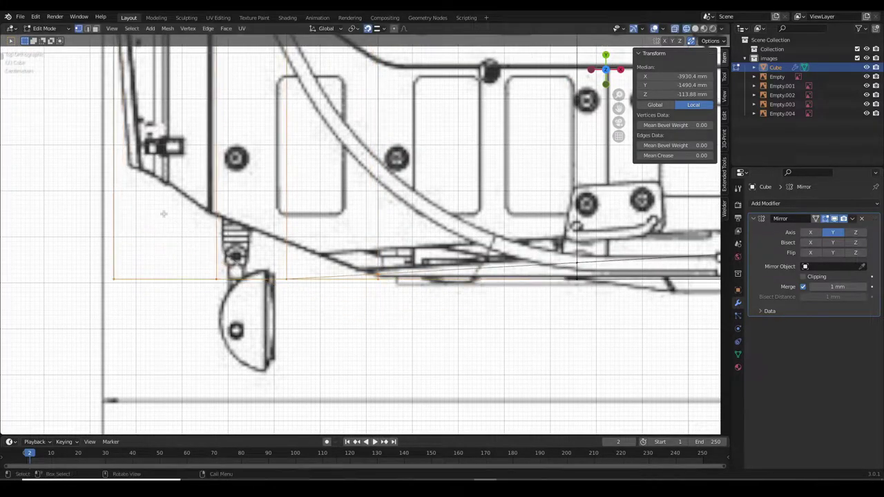
Add a second 2000 mm cube, Cube.001, to the scene.
key(Tab)
scroll(359, 277, down, 4)
key(shift+a)
click(483, 298)
Move and rotate Cube.001 about -23° over the nose corner in top view.
key(g)
scroll(350, 353, up, 2)
key(r)
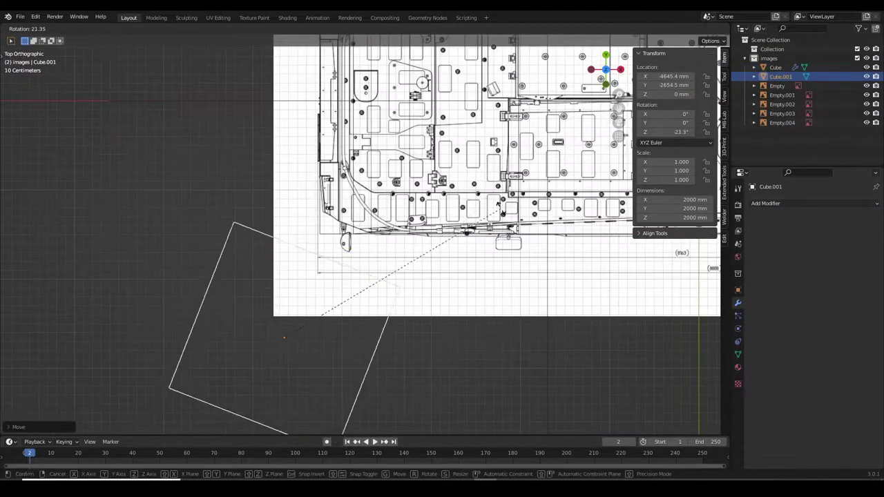
click(506, 243)
scroll(556, 309, up, 6)
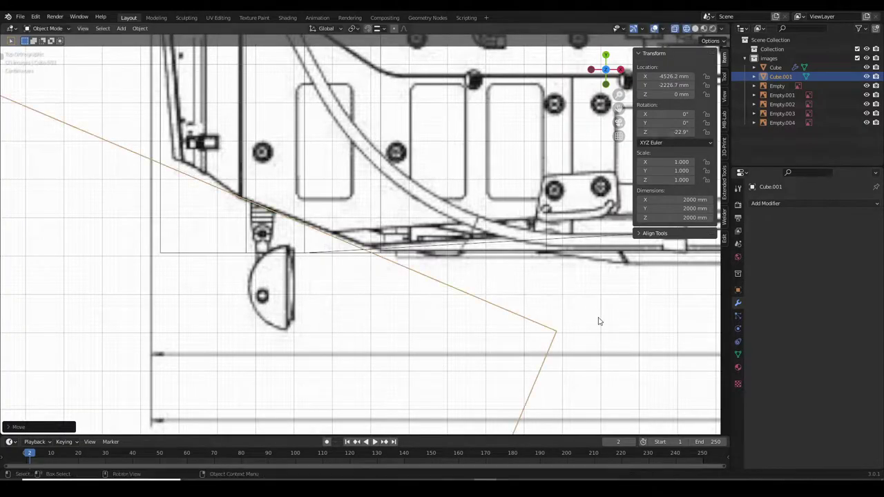
Adjust Cube.001's vertices to cover the hull's front corner.
key(Tab)
scroll(590, 314, down, 3)
scroll(139, 199, up, 3)
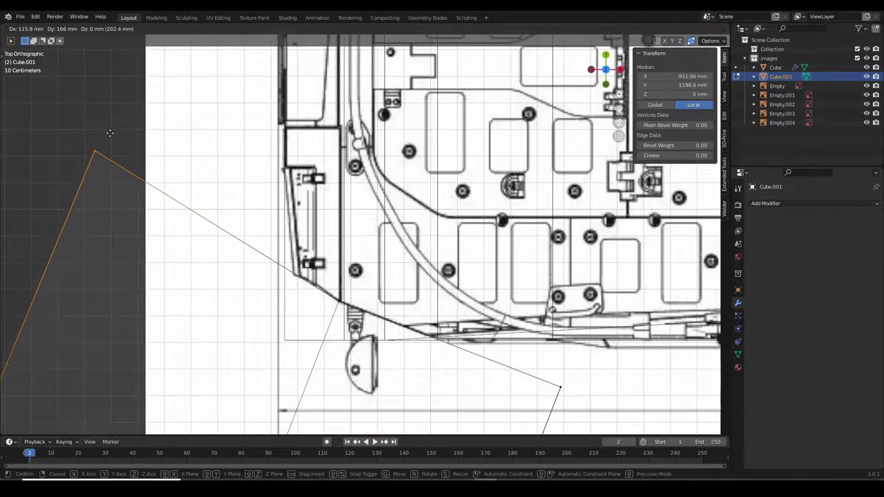
scroll(123, 123, up, 2)
right_click(169, 228)
scroll(253, 256, down, 3)
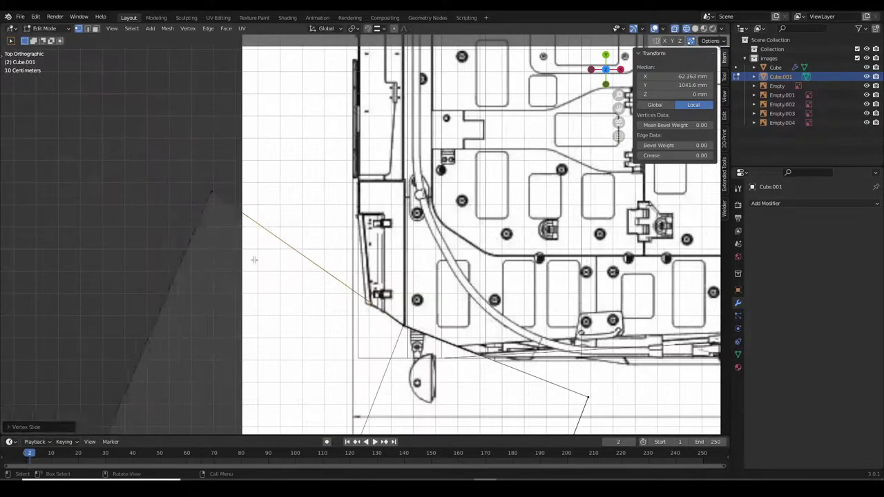
scroll(311, 127, up, 3)
click(311, 127)
scroll(311, 207, down, 4)
key(Tab)
Apply the Boolean Difference cut to the hull and delete Cube.001.
middle_drag(345, 241, 414, 172)
click(290, 311)
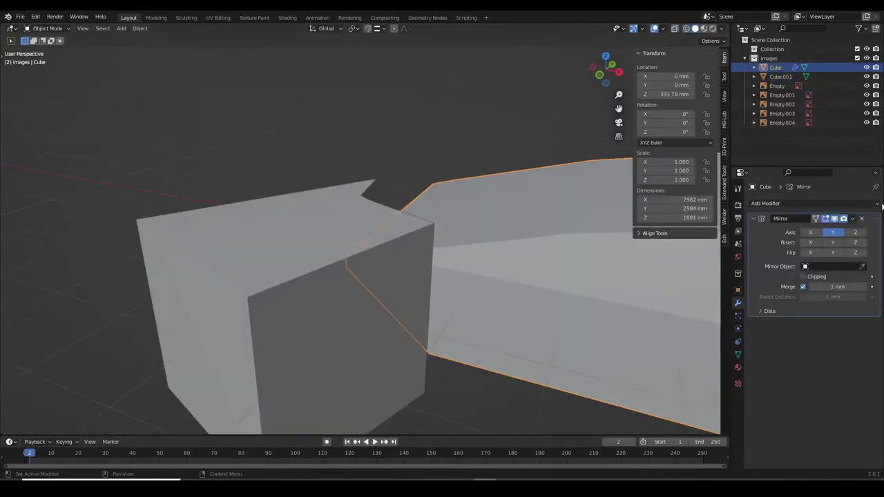
key(ctrl+a)
click(225, 248)
key(Delete)
click(505, 293)
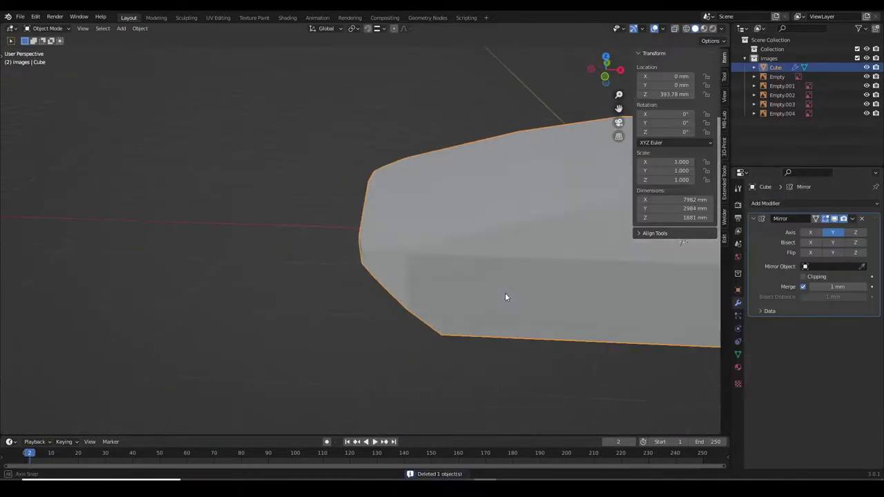
key(Tab)
key(KP_1)
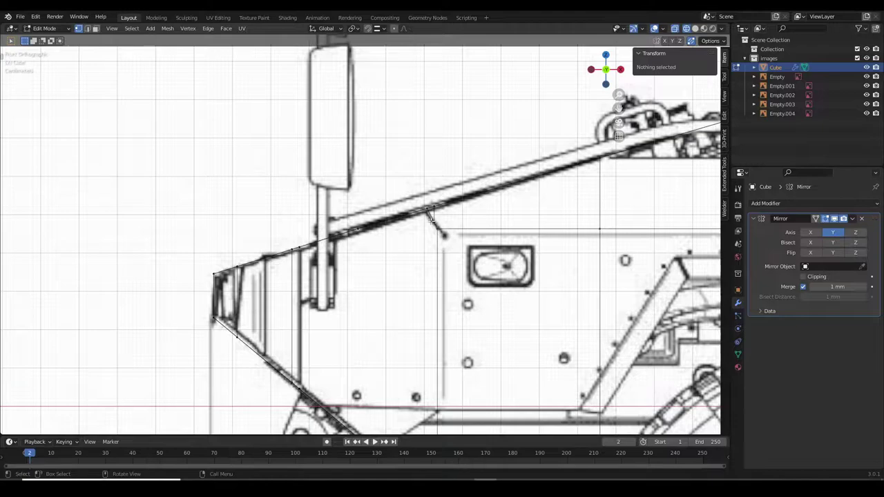
Select a nose vertex and inspect it from above, cancelling the attempted slide and move.
click(431, 216)
mouse_move(431, 215)
middle_down()
mouse_move(414, 228)
mouse_move(414, 214)
middle_up()
key(g)
key(g)
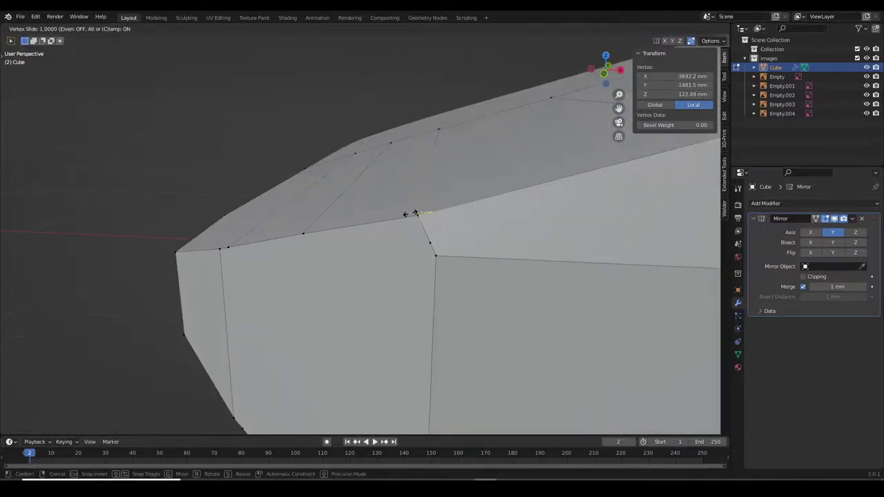
right_click(434, 192)
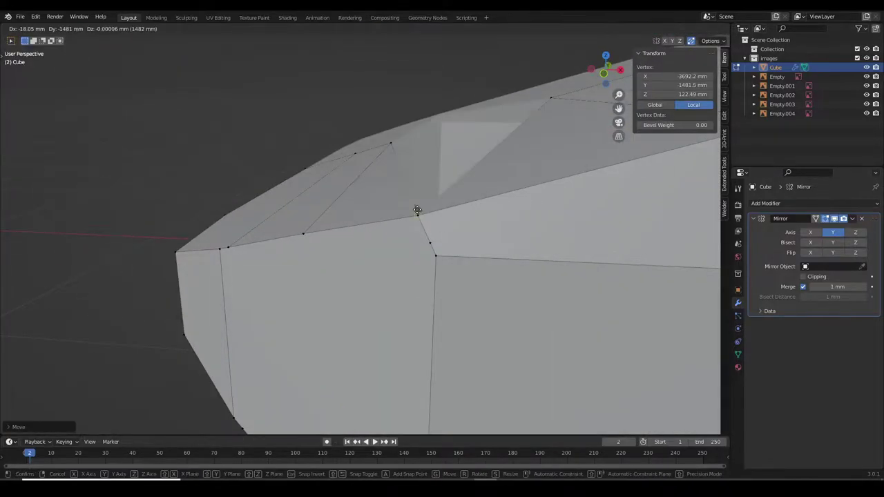
right_click(417, 209)
mouse_move(417, 209)
middle_down()
mouse_move(435, 256)
mouse_move(297, 111)
middle_up()
Dissolve the stray edge on the hull nose.
click(414, 249)
key(x)
click(419, 268)
Lower the nose corner vertex, check the shape, and return to front view.
click(286, 104)
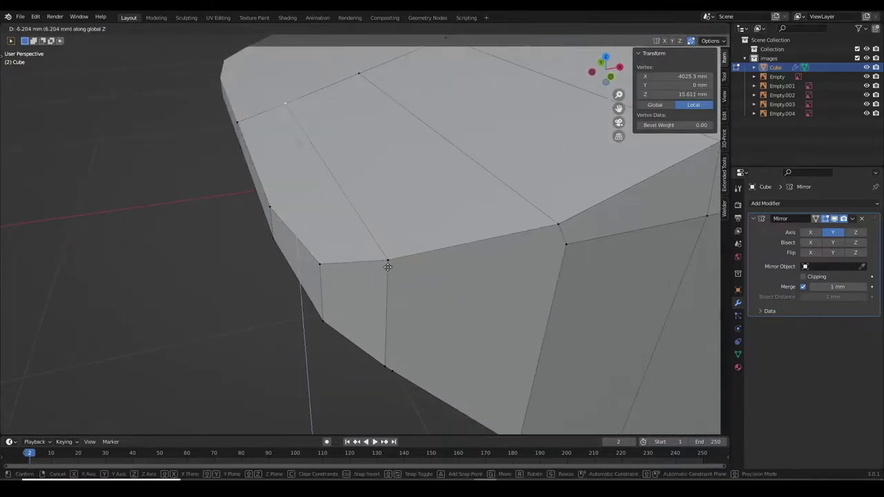
click(387, 267)
mouse_move(387, 266)
middle_down()
mouse_move(463, 213)
mouse_move(400, 210)
middle_up()
key(KP_1)
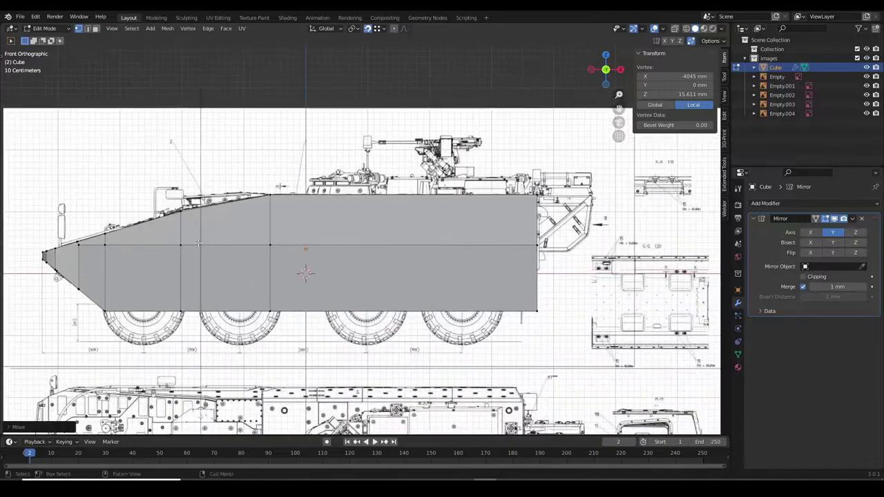
Leave hull edit mode, add a new cube, and rotate it into place.
key(Tab)
key(shift+a)
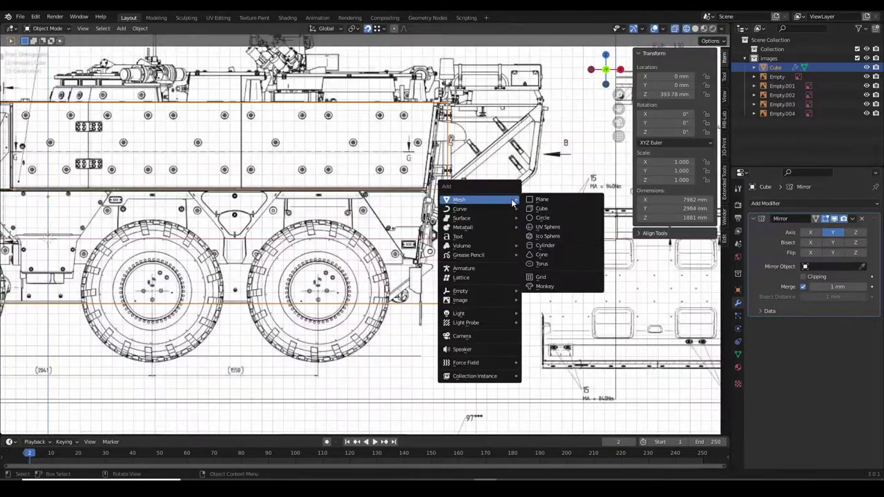
click(545, 207)
scroll(476, 220, down, 8)
scroll(621, 203, up, 8)
key(r)
click(536, 140)
key(g)
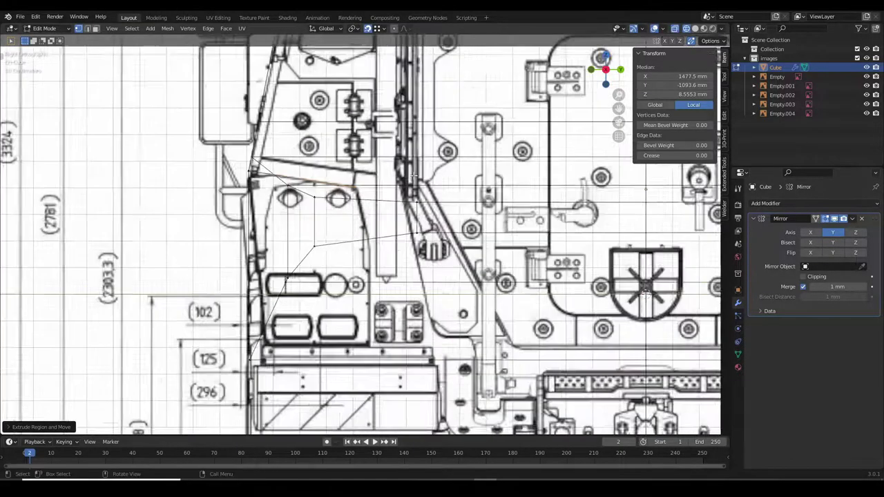
Extrude the rear vertices along the blueprint's rear hull outline.
scroll(413, 176, down, 2)
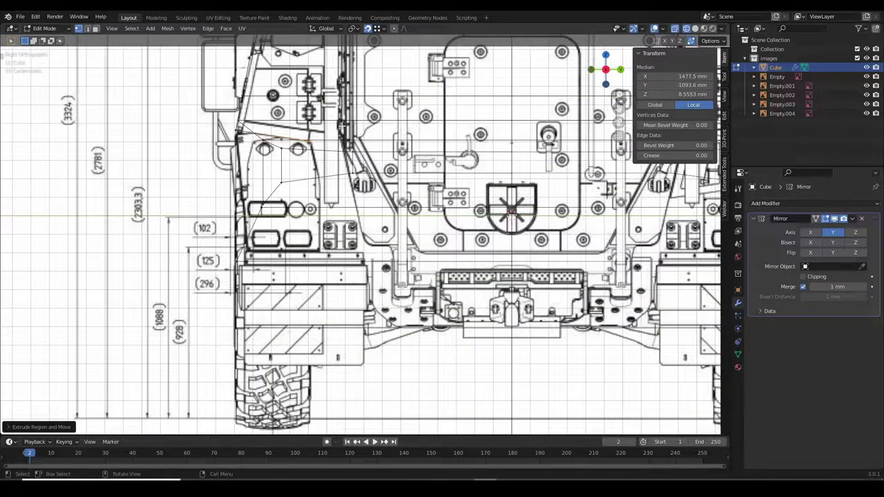
scroll(341, 125, up, 1)
key(g)
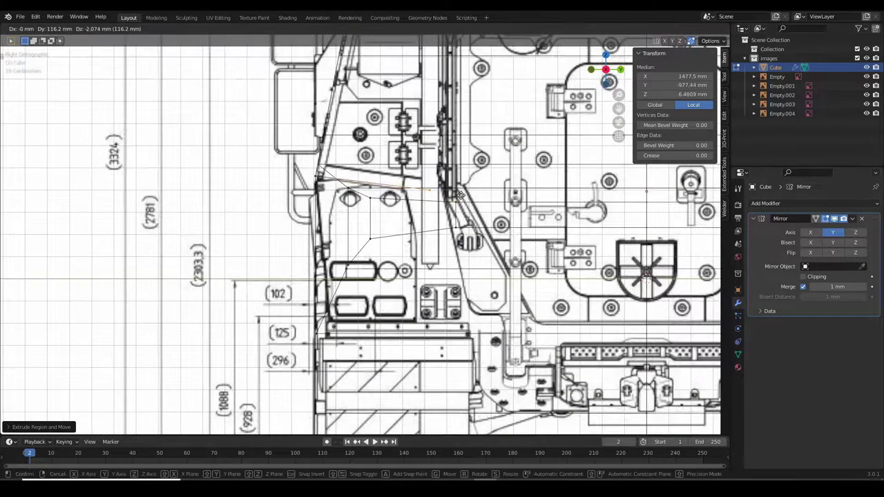
key(g)
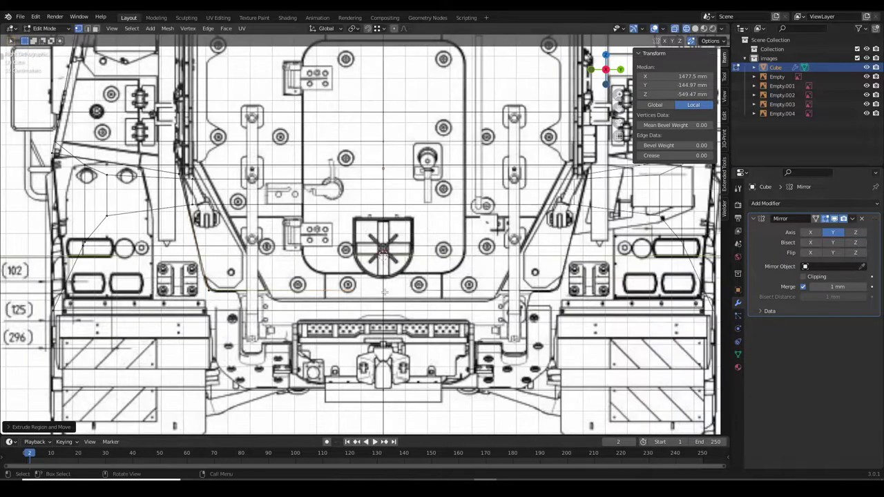
click(313, 297)
Add a cutter box and size it using the side and top views.
key(grave)
click(381, 290)
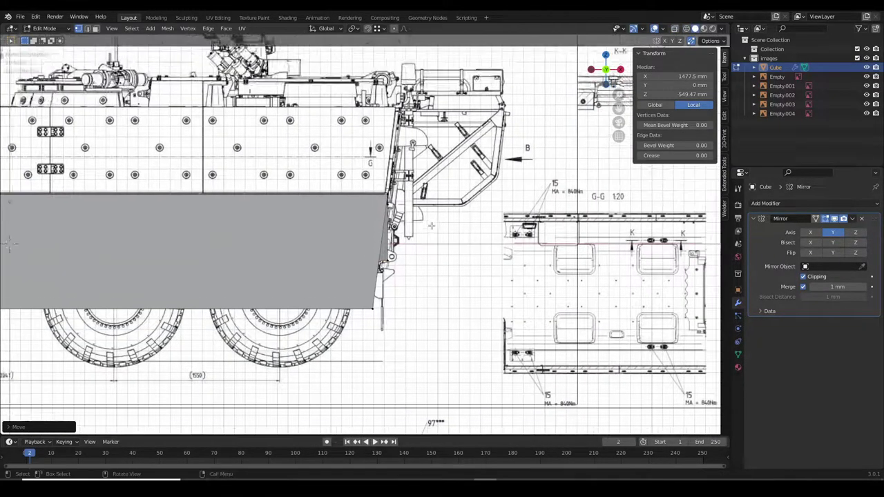
scroll(422, 252, up, 3)
key(p)
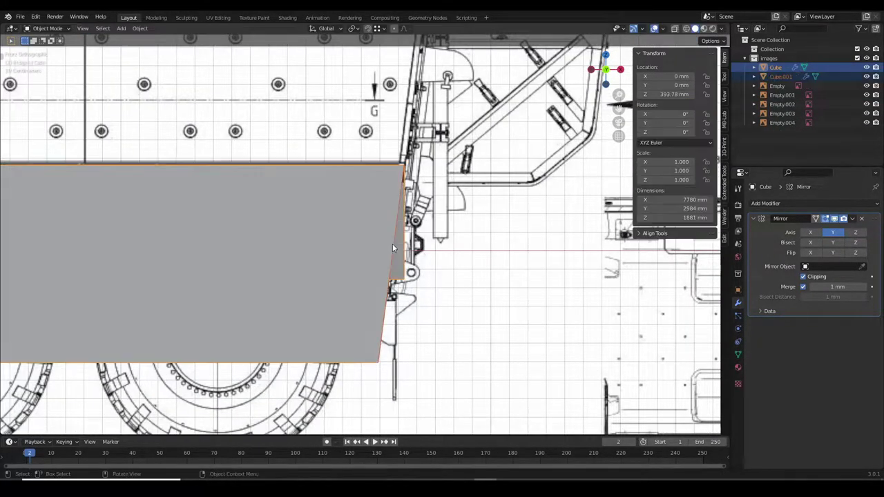
click(392, 244)
key(KP_7)
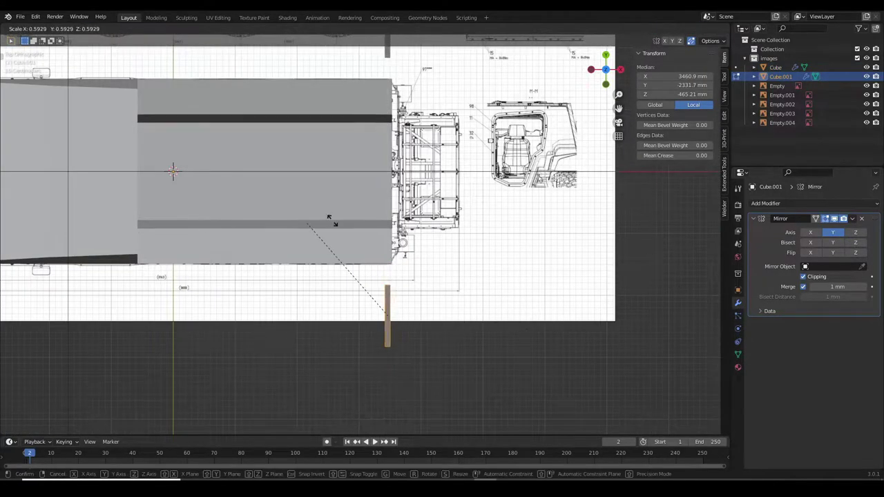
click(527, 234)
Select the hull and try applying its Mirror modifier, then undo it.
key(Tab)
click(776, 67)
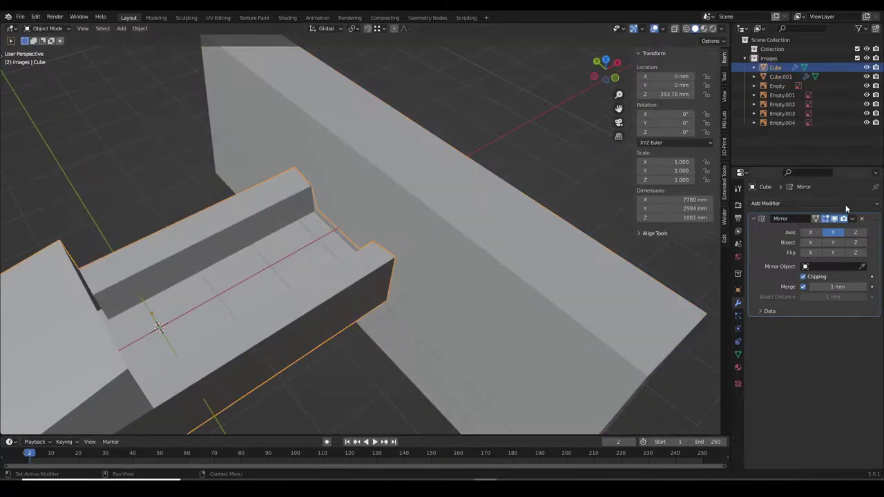
click(852, 218)
click(828, 234)
key(ctrl+z)
key(ctrl+z)
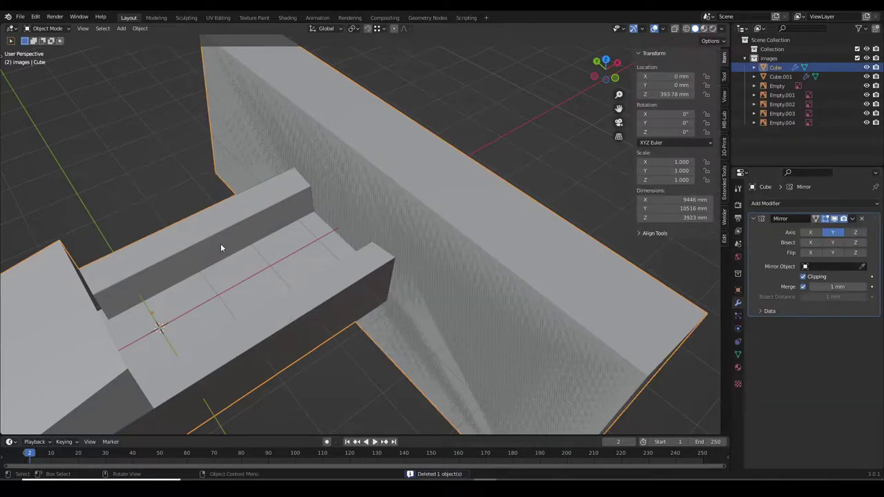
key(ctrl+z)
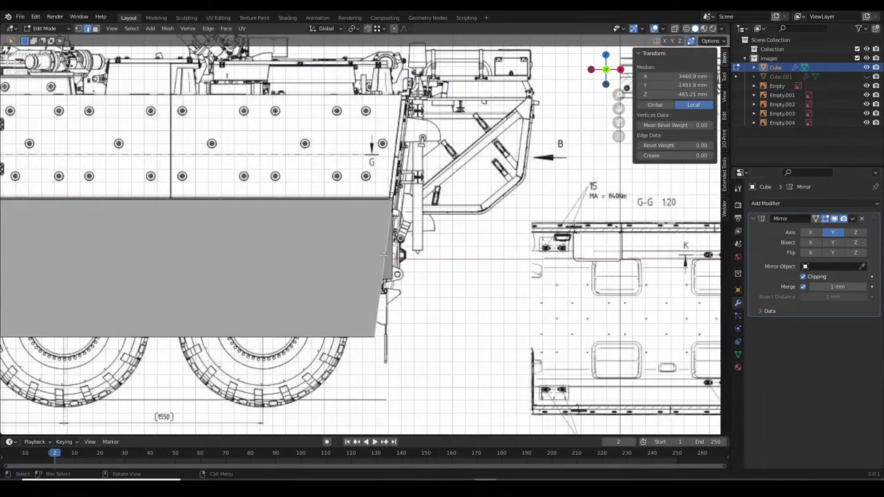
Move the selected vertices along Y and hide both cutter boxes.
key(g)
key(y)
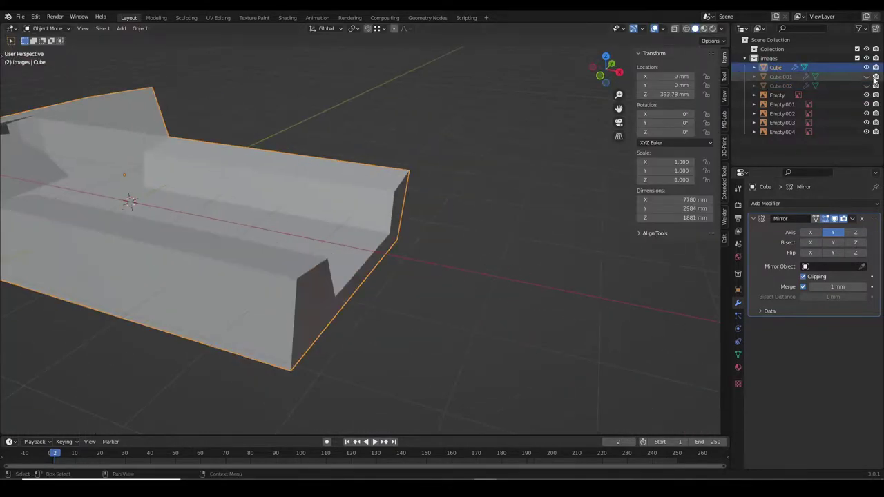
click(866, 76)
click(751, 203)
Slide Cube.001's lower corner vertex over the wheel arch and select the lower ledge faces.
click(680, 251)
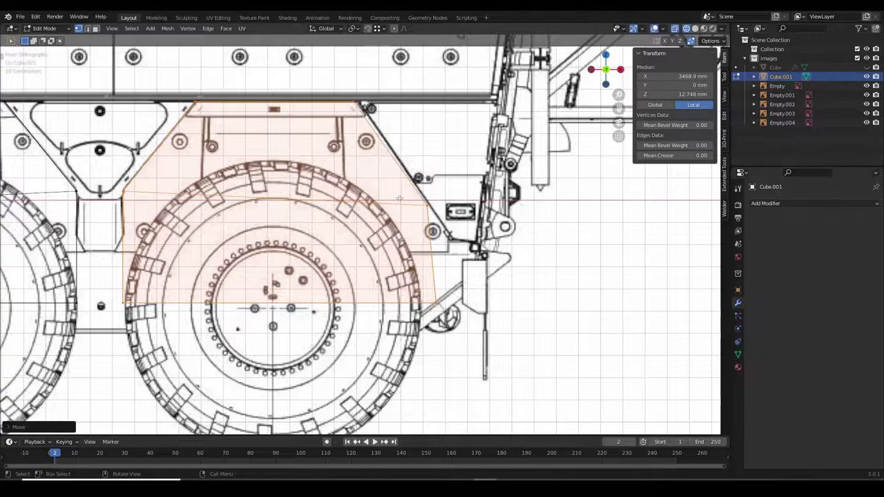
click(435, 303)
key(shift+v)
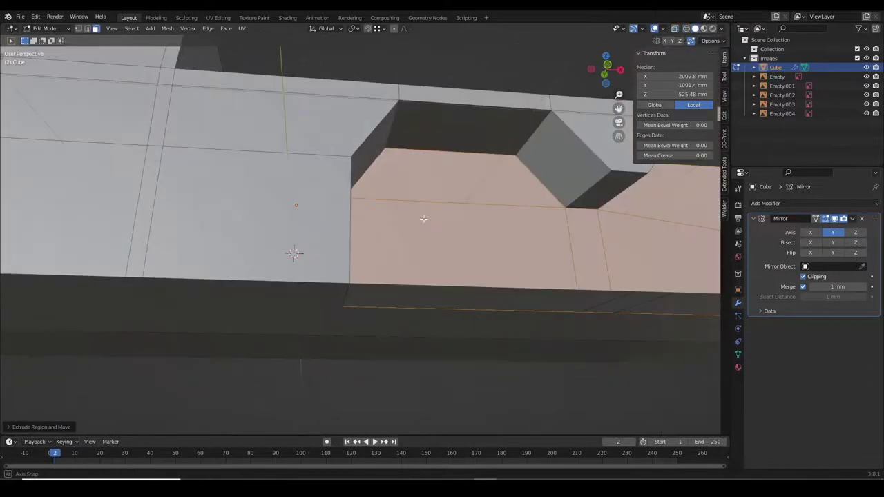
ctrl+click(495, 271)
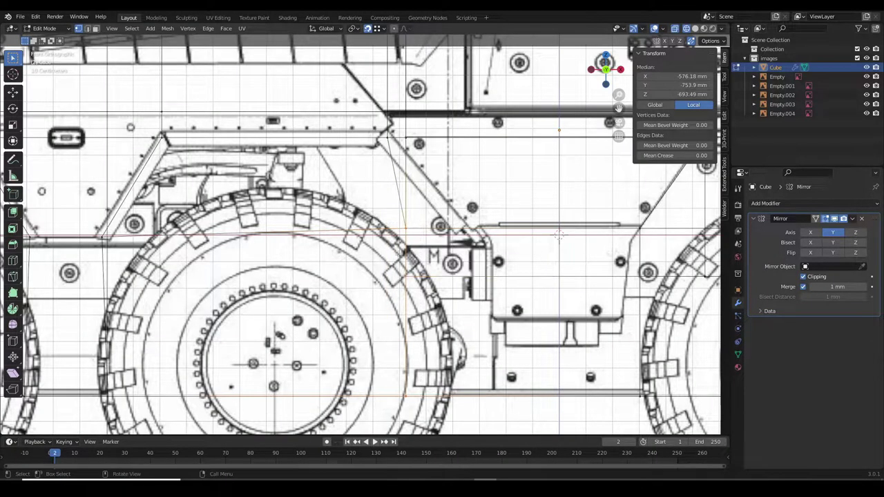
In front view, move the side-panel edges along X onto the blueprint lines.
key(KP_1)
key(g)
key(x)
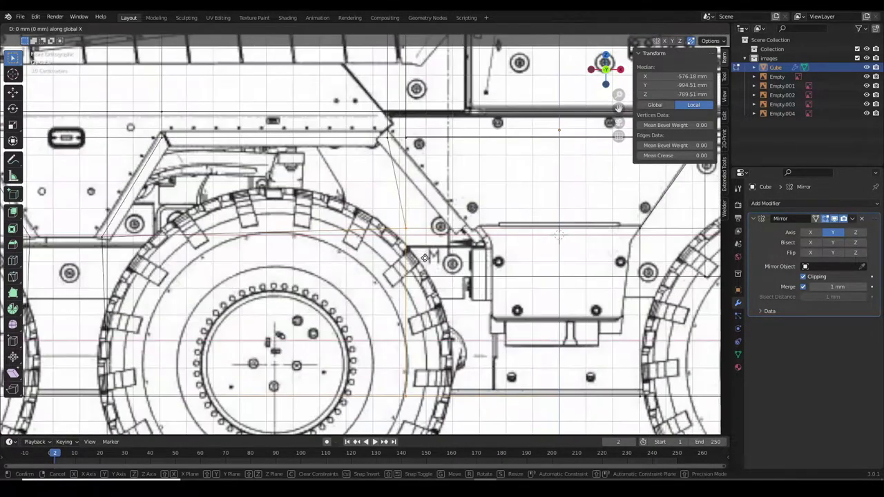
click(479, 269)
key(g)
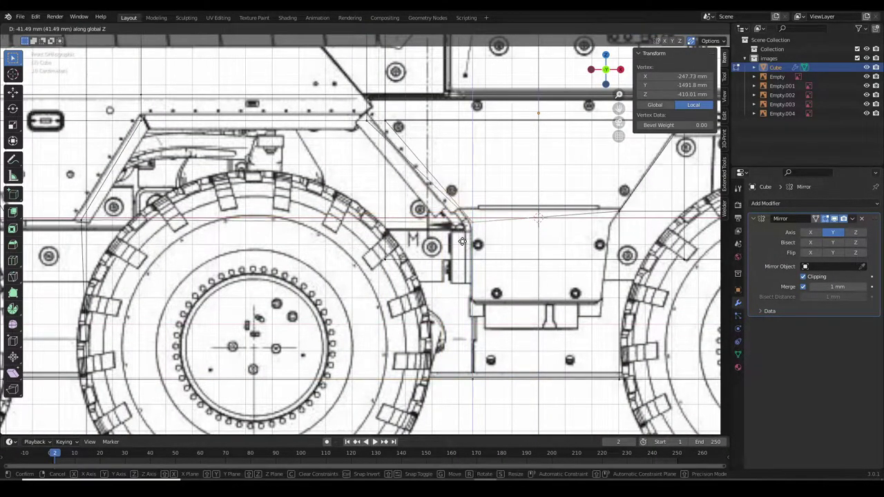
scroll(538, 218, down, 3)
shift+middle_drag(483, 221, 518, 207)
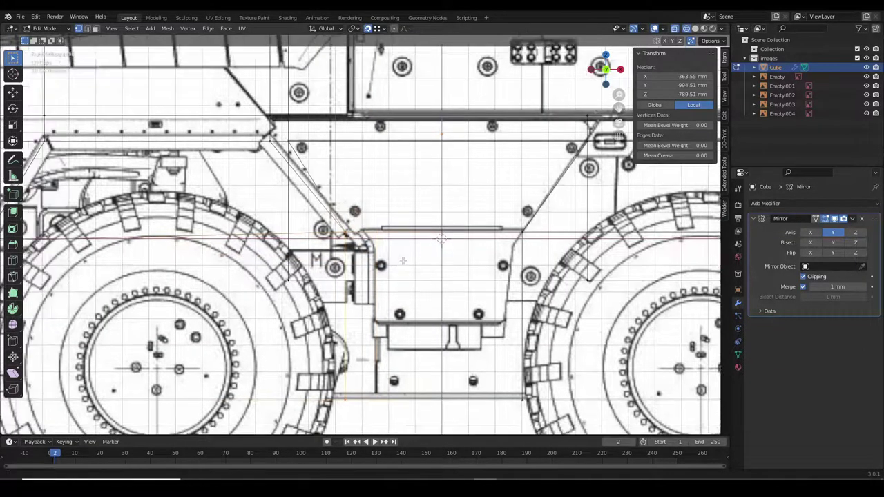
scroll(449, 214, down, 1)
scroll(404, 208, up, 3)
scroll(405, 208, up, 2)
key(g)
click(477, 326)
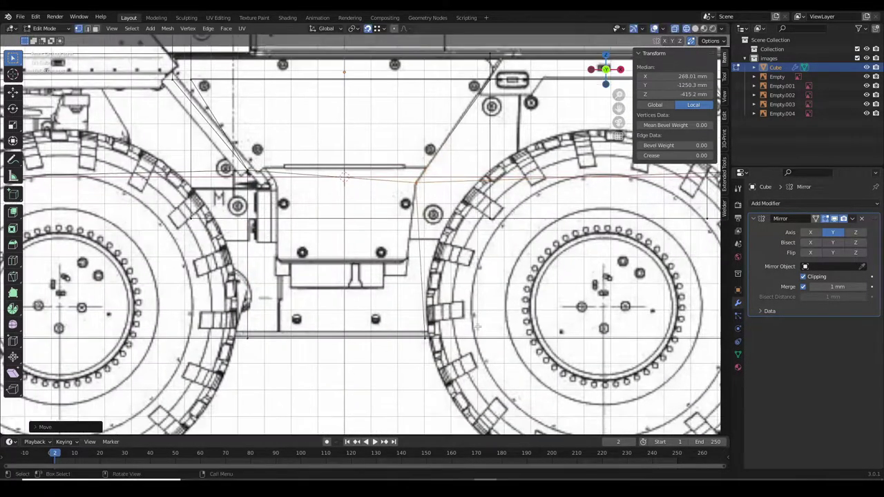
click(436, 302)
Select other panel edges and the panel-corner vertices, checking them in perspective.
click(361, 265)
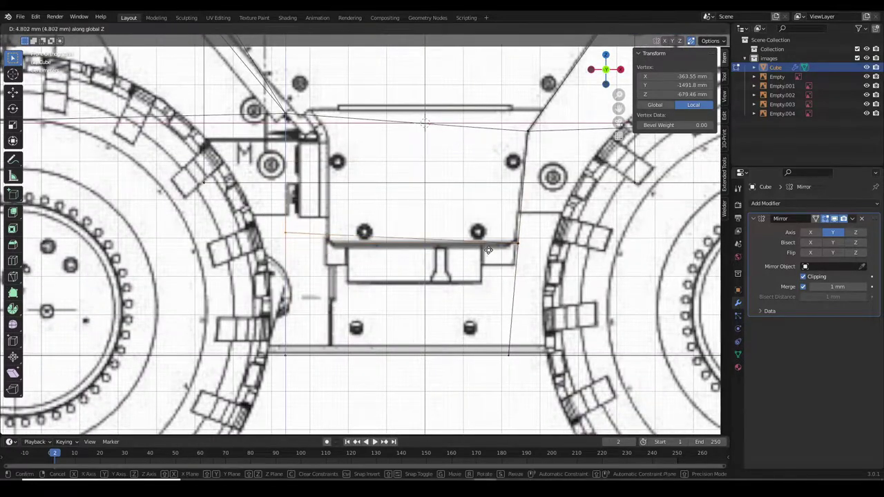
scroll(359, 290, up, 5)
click(292, 227)
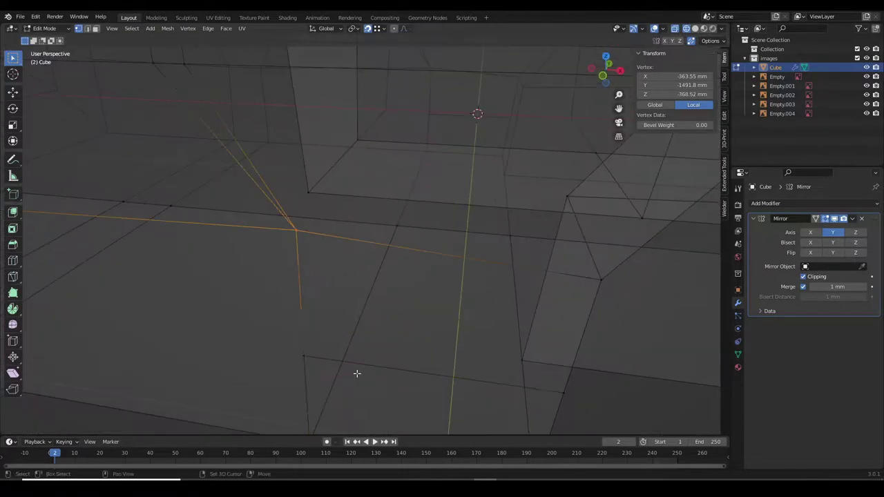
scroll(265, 210, down, 5)
drag(372, 263, 317, 315)
scroll(316, 315, up, 3)
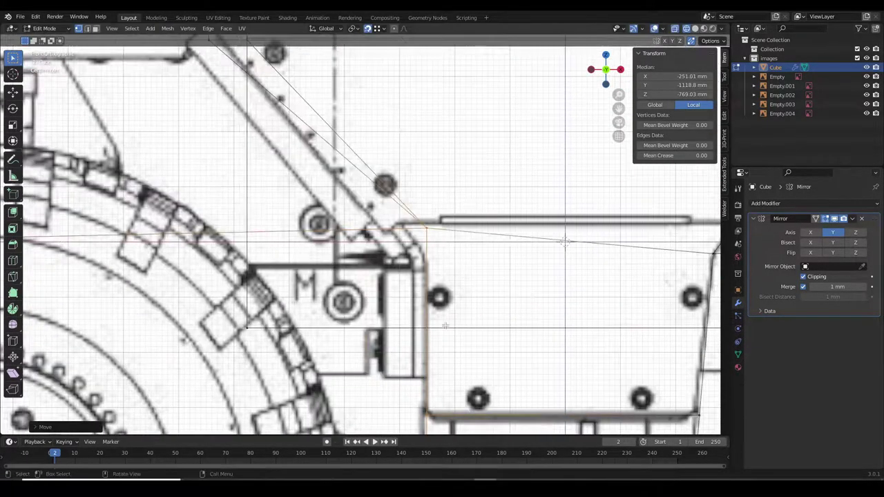
middle_drag(359, 276, 417, 272)
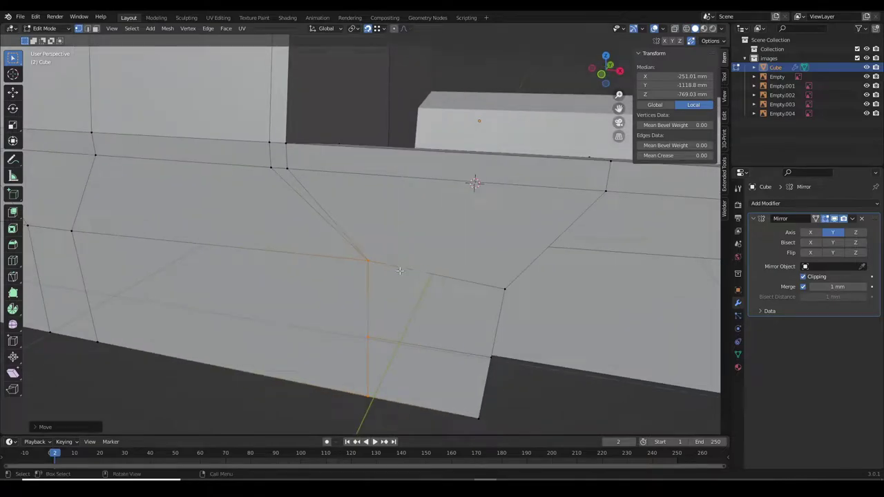
key(KP_1)
With X-ray on, slide a panel vertex along its edge onto the blueprint line.
key(alt+z)
scroll(417, 218, up, 5)
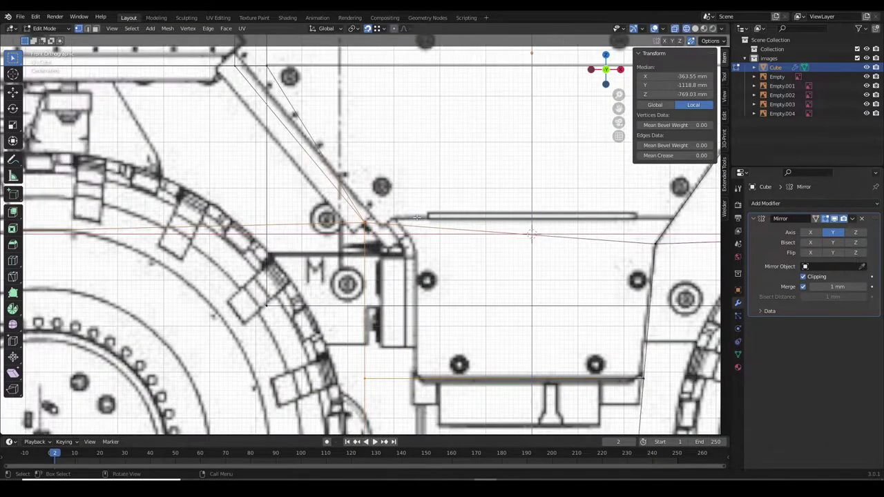
scroll(417, 218, down, 5)
middle_drag(417, 218, 458, 270)
click(459, 270)
key(KP_1)
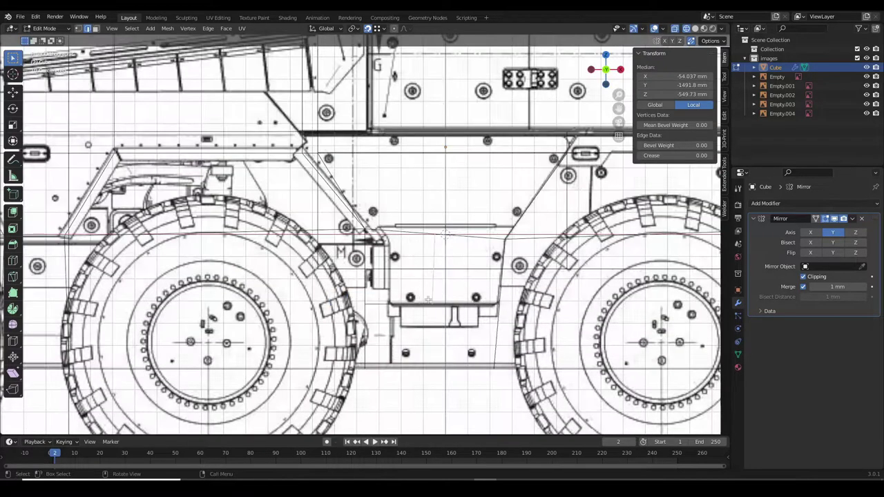
scroll(417, 338, up, 4)
key(shift+v)
click(404, 259)
scroll(404, 259, down, 3)
scroll(404, 259, down, 2)
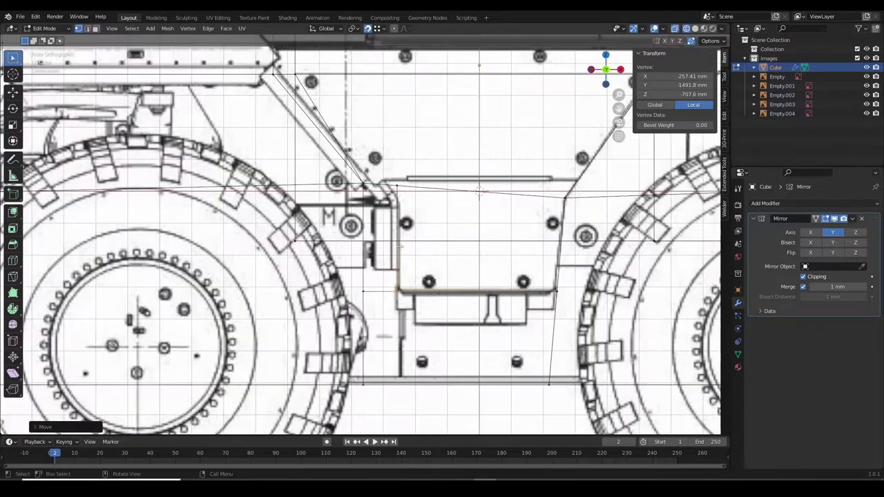
In wireframe, set the lower nose vertex onto the blueprint strut corner, then toggle X-ray off.
key(alt+z)
scroll(337, 214, up, 5)
key(z)
click(263, 211)
scroll(392, 151, up, 3)
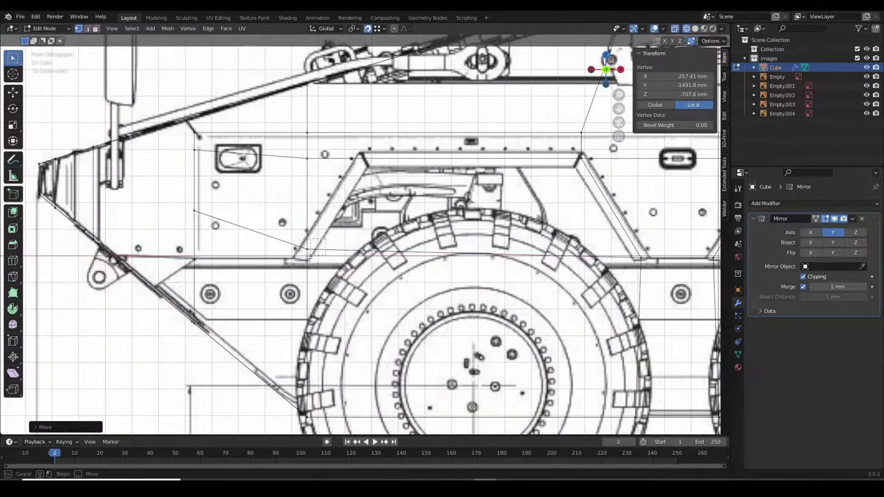
click(317, 247)
scroll(317, 247, down, 2)
scroll(333, 205, up, 2)
scroll(334, 205, up, 1)
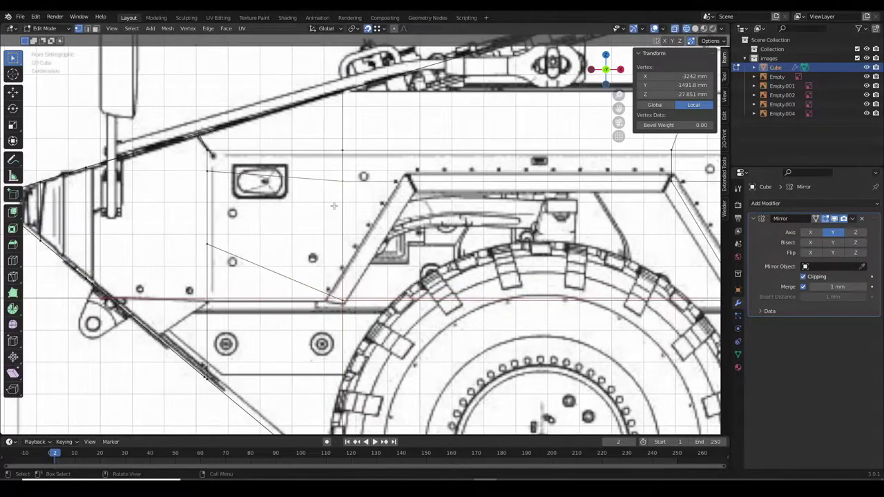
right_click(401, 205)
click(359, 304)
scroll(378, 254, up, 4)
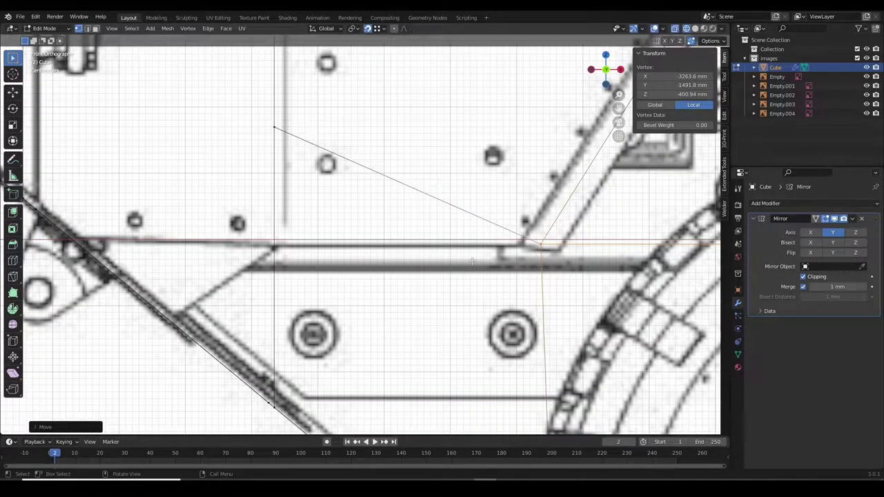
key(alt+z)
Cancel the knife cut and select an edge on the nose with the hull isolated.
scroll(467, 282, down, 3)
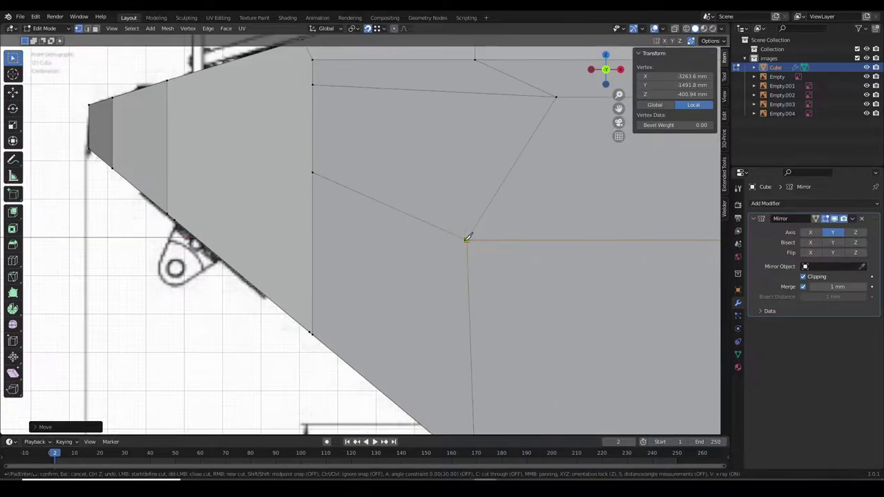
scroll(467, 283, down, 3)
key(Escape)
key(KP_Divide)
scroll(364, 310, up, 2)
scroll(364, 311, up, 3)
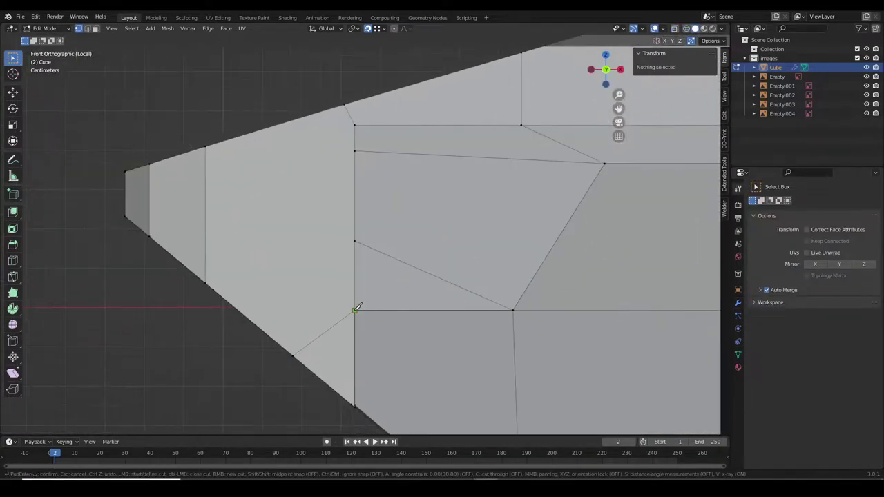
click(185, 302)
key(KP_Divide)
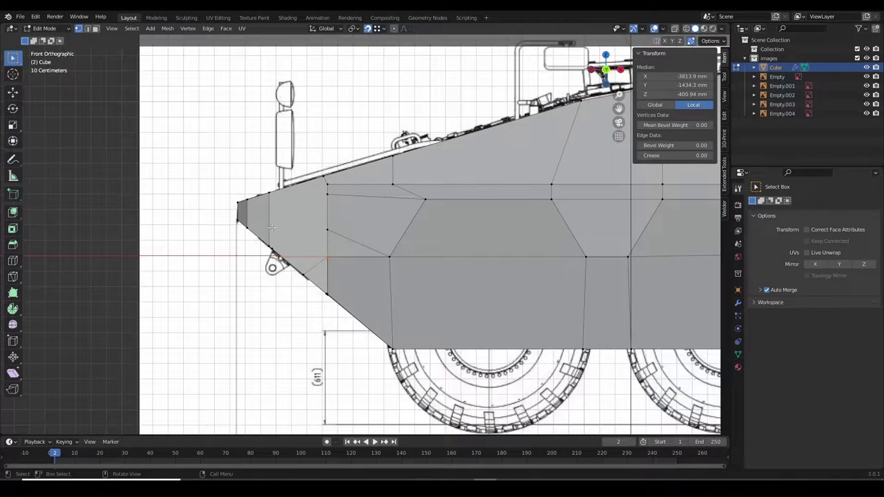
scroll(271, 228, up, 2)
In side view, slide a nose vertex along its edge to match the blueprint.
key(KP_3)
scroll(272, 228, up, 2)
mouse_move(271, 228)
middle_down()
mouse_move(397, 258)
mouse_move(420, 237)
mouse_move(417, 272)
middle_up()
click(420, 236)
key(shift+z)
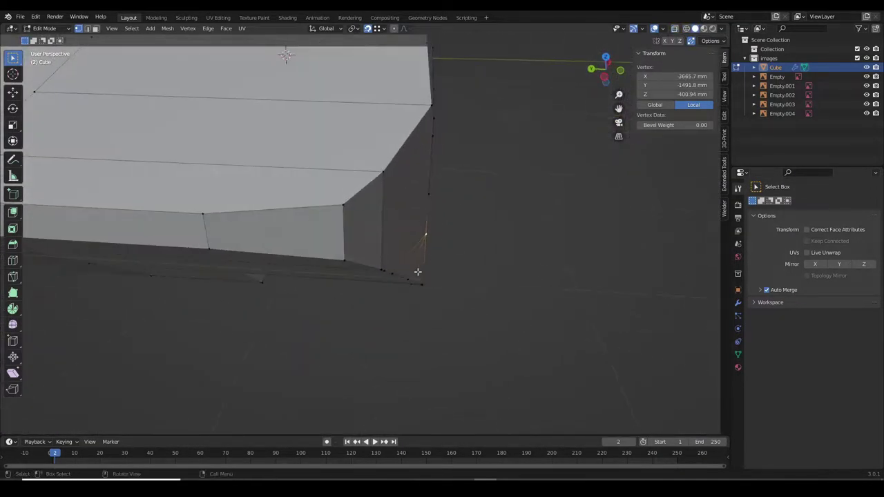
key(g)
key(g)
click(302, 231)
mouse_move(302, 230)
middle_down()
mouse_move(243, 189)
mouse_move(392, 286)
middle_up()
scroll(345, 255, down, 3)
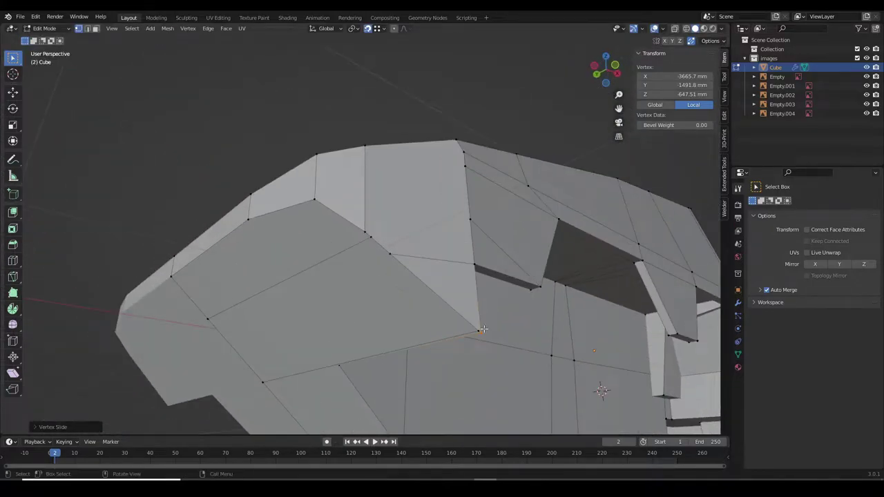
Select the edges under the nose and switch the viewport to wireframe.
middle_drag(483, 330, 405, 171)
key(k)
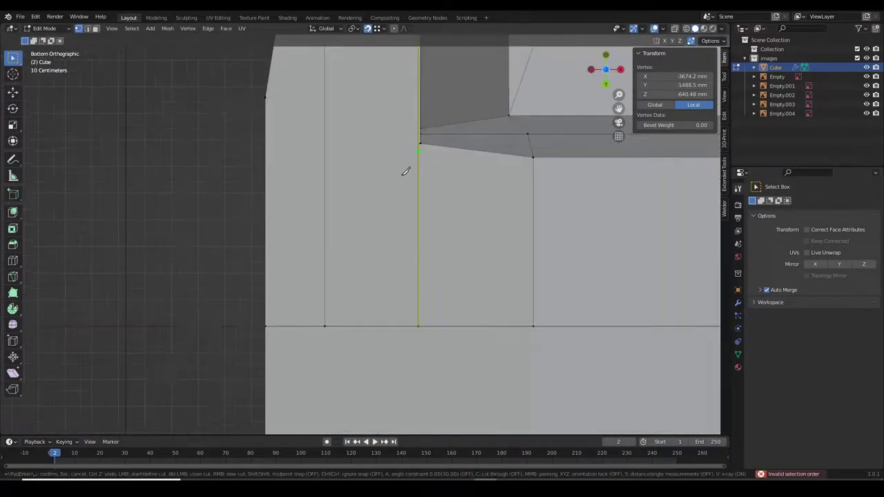
right_click(388, 278)
click(388, 278)
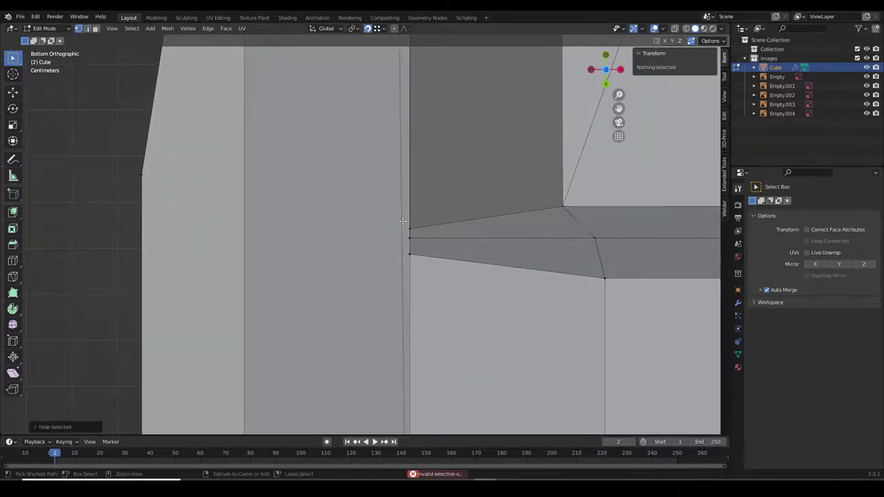
middle_drag(418, 245, 407, 339)
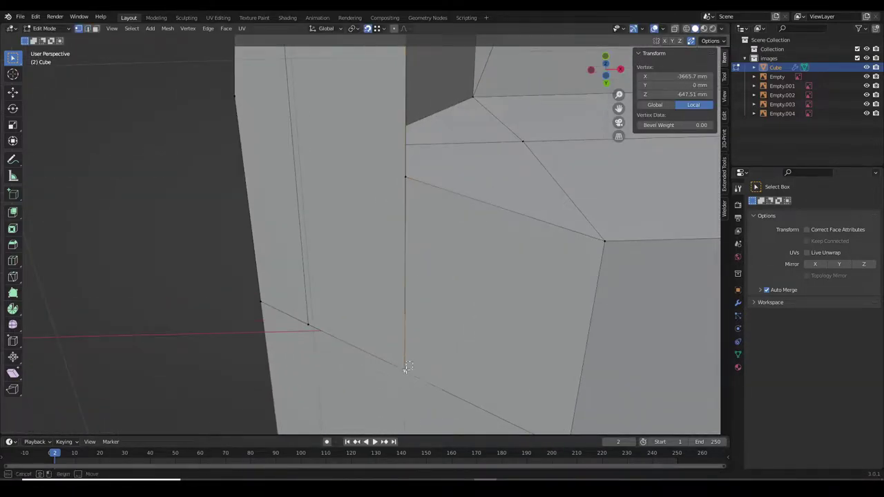
key(z)
click(331, 361)
scroll(399, 281, down, 5)
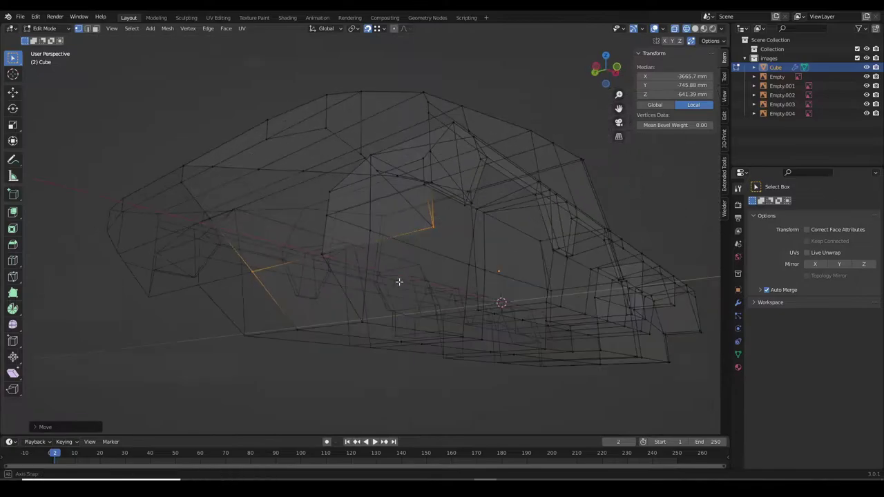
scroll(399, 281, up, 5)
Merge overlapping vertices across the whole hull with Mesh Clean Up.
key(2)
click(438, 267)
key(a)
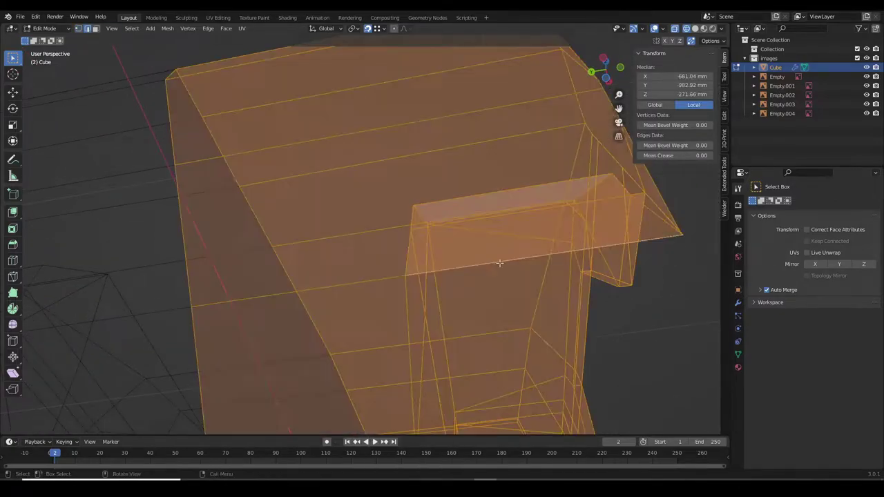
click(167, 29)
click(194, 223)
key(2)
click(438, 268)
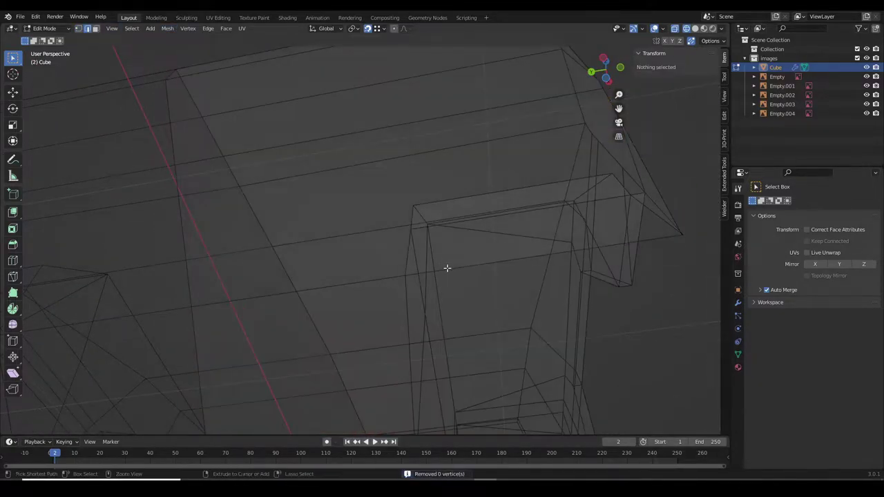
Move the corner vertex under the nose along the Y axis.
scroll(447, 268, up, 2)
click(452, 320)
key(g)
key(y)
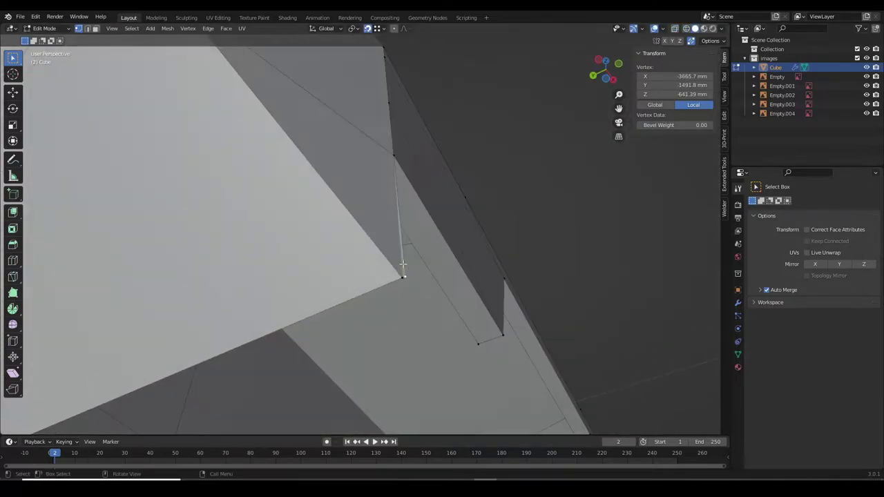
click(408, 274)
In bottom view, knife-cut a new angle-constrained edge starting at the nose corner.
key(KP_3)
scroll(487, 253, up, 3)
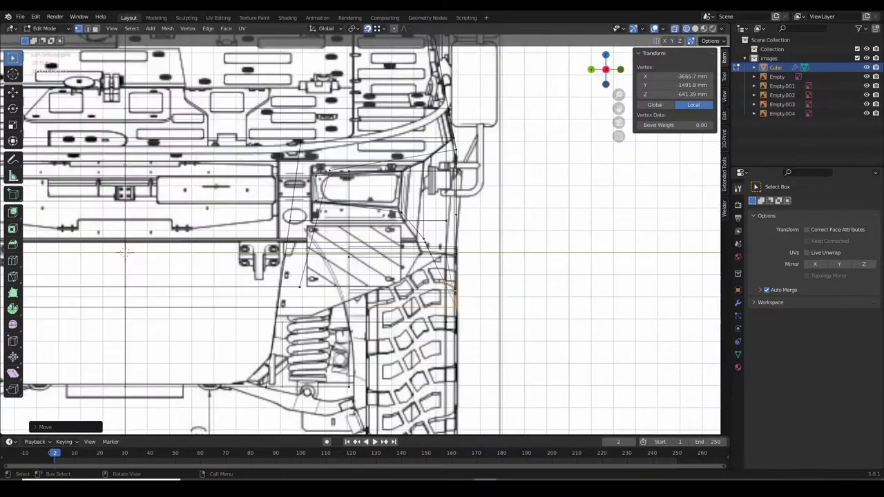
scroll(487, 254, up, 2)
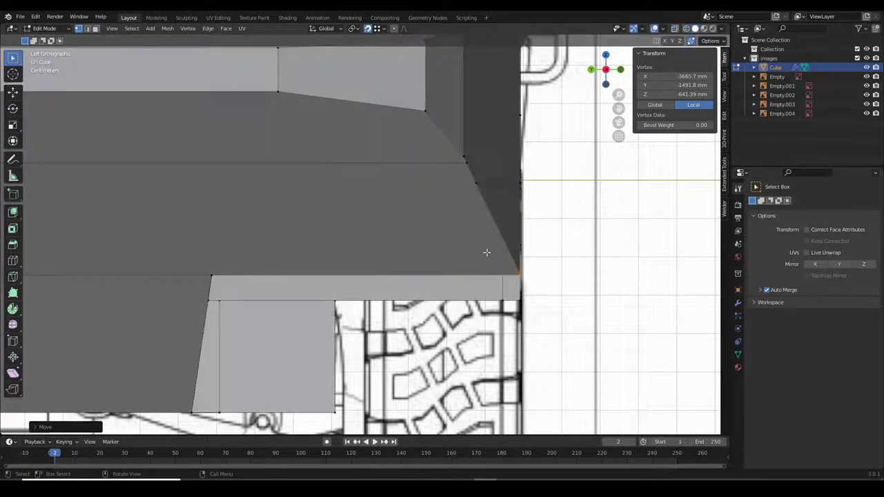
middle_drag(486, 253, 440, 216)
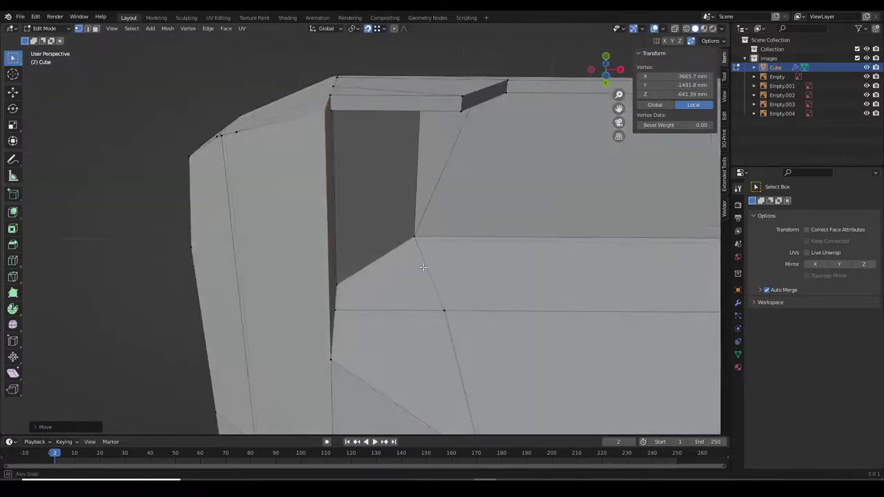
key(ctrl+KP_7)
key(k)
scroll(439, 217, down, 2)
click(361, 100)
key(a)
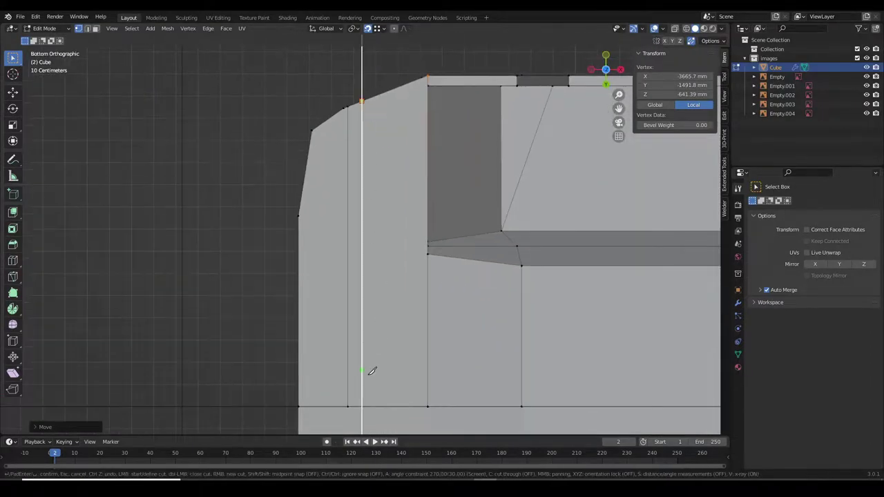
Slide the nose vertices onto the sloped plate of the front blueprint.
middle_drag(362, 406, 483, 276)
key(KP_1)
scroll(529, 256, up, 3)
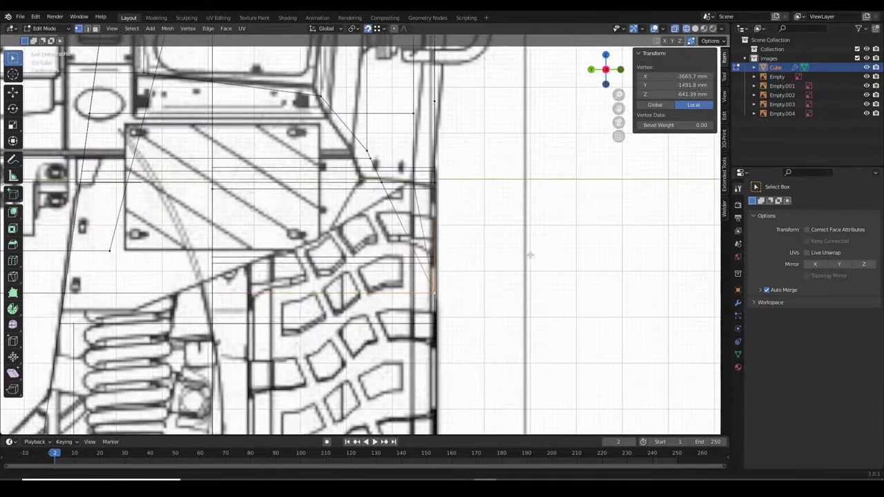
middle_drag(288, 262, 353, 236)
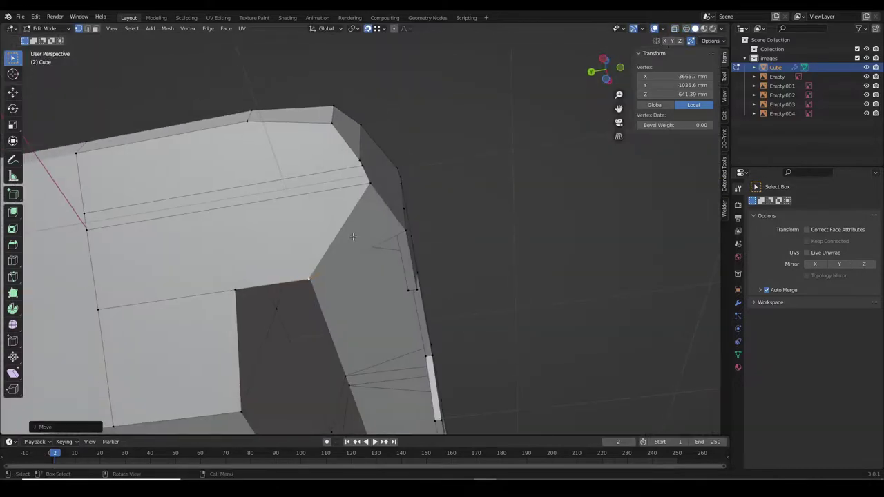
key(KP_1)
scroll(434, 262, up, 2)
scroll(435, 262, up, 2)
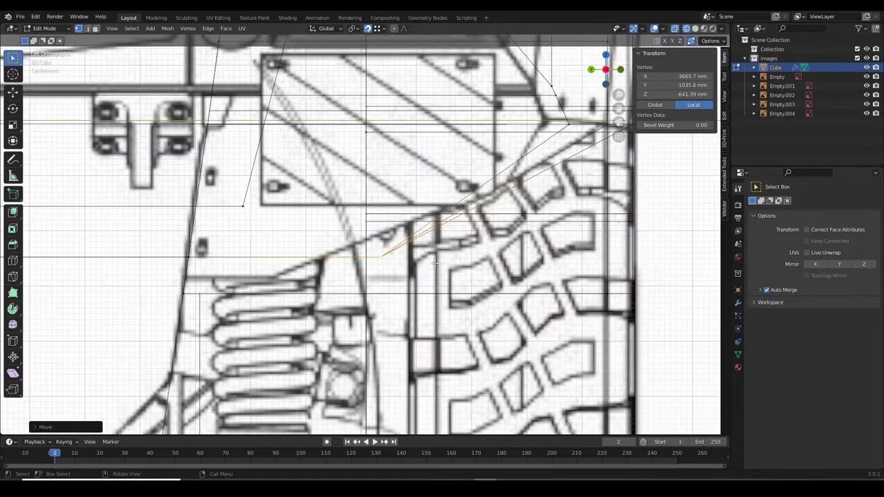
click(238, 262)
shift+middle_drag(238, 263, 309, 244)
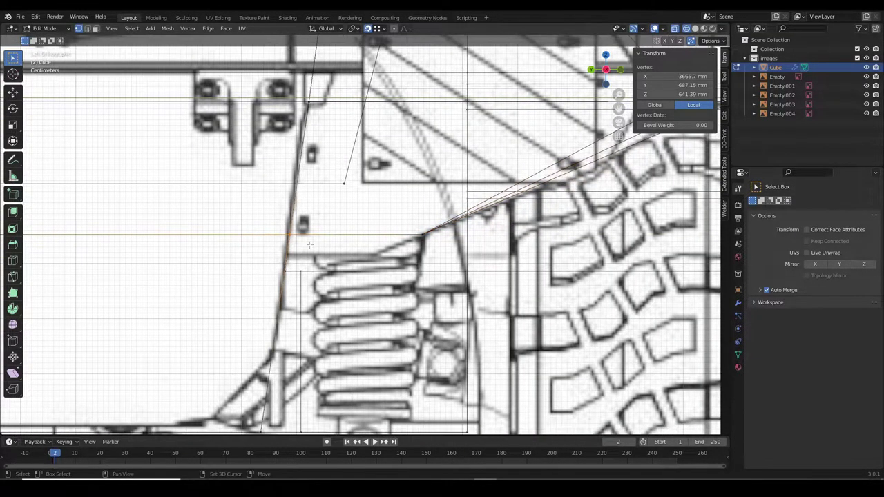
click(302, 262)
scroll(521, 223, up, 3)
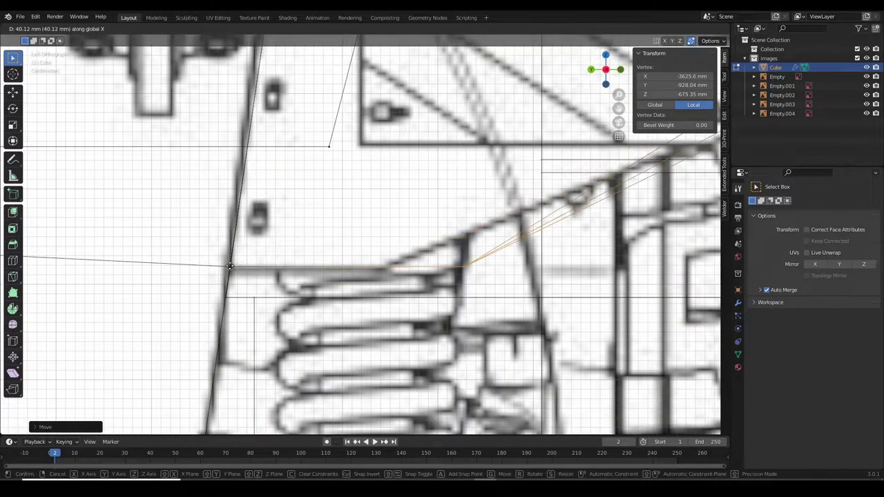
scroll(529, 348, down, 3)
Box-select and slide front-corner vertices, then select a face on the left strip.
mouse_move(529, 347)
middle_down()
mouse_move(365, 267)
mouse_move(426, 231)
middle_up()
key(KP_1)
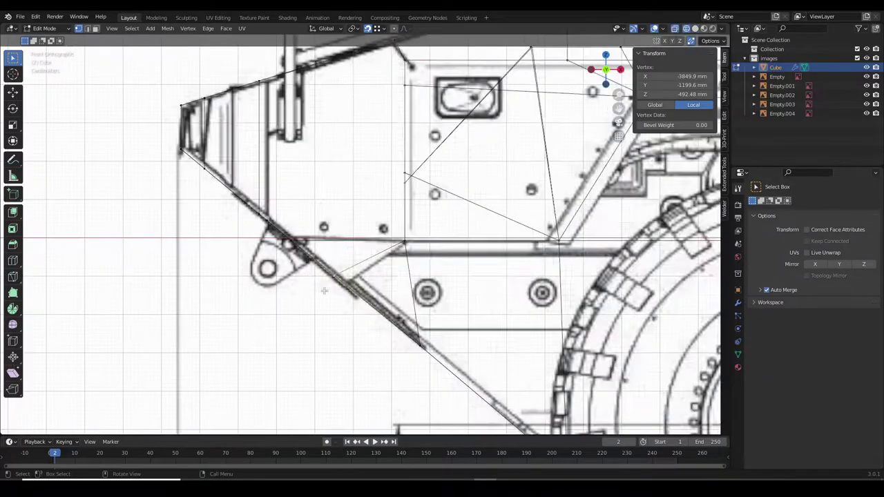
key(b)
click(288, 304)
mouse_move(287, 304)
middle_down()
mouse_move(371, 229)
mouse_move(391, 154)
mouse_move(477, 157)
mouse_move(414, 172)
middle_up()
click(442, 156)
click(359, 187)
mouse_move(359, 186)
middle_down()
mouse_move(387, 166)
mouse_move(351, 270)
mouse_move(488, 238)
mouse_move(500, 216)
middle_up()
click(387, 166)
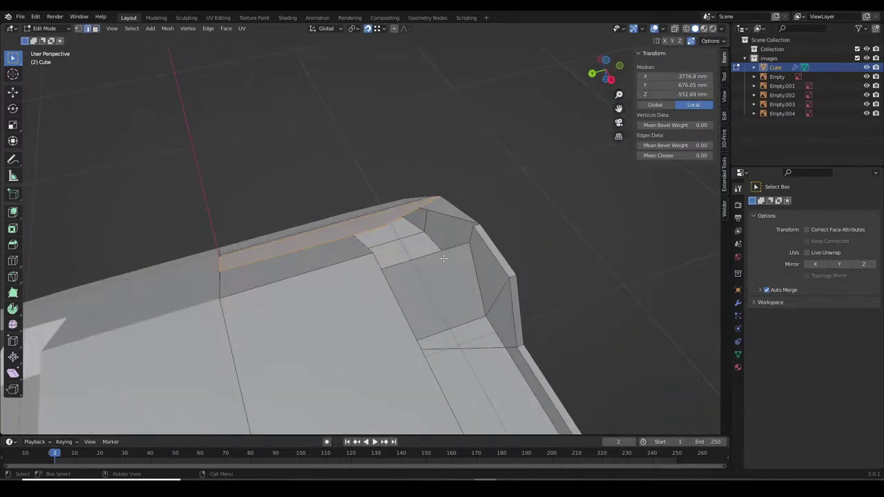
Extrude the nose selection along X and vertex-slide it into a stepped notch.
key(KP_1)
key(1)
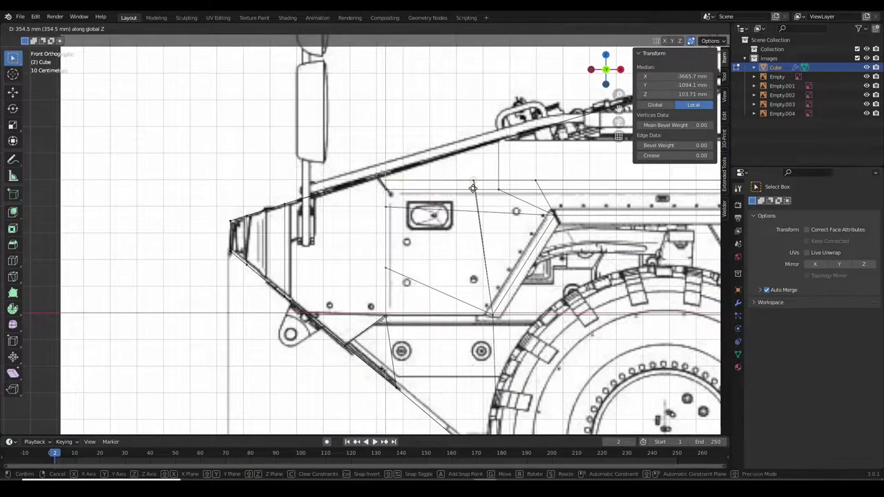
key(x)
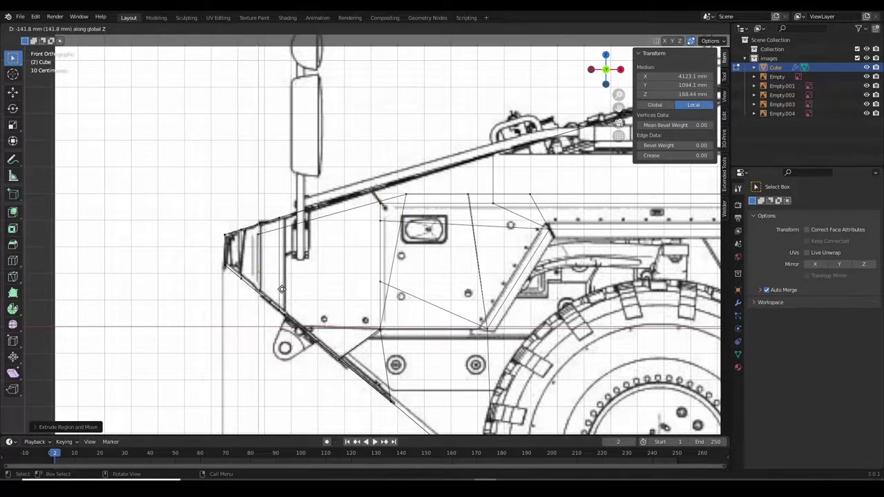
click(373, 365)
mouse_move(373, 365)
middle_down()
mouse_move(320, 75)
mouse_move(402, 123)
mouse_move(379, 276)
mouse_move(392, 230)
mouse_move(414, 267)
middle_up()
right_click(413, 267)
click(413, 267)
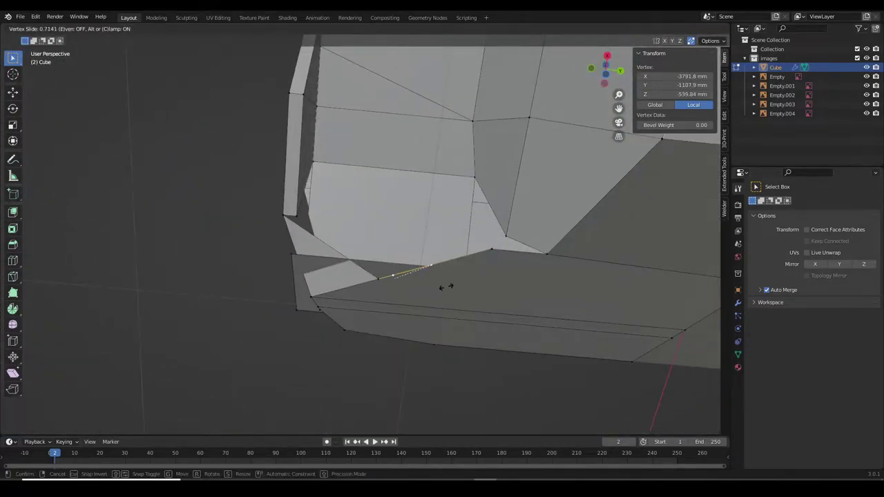
middle_drag(297, 220, 414, 235)
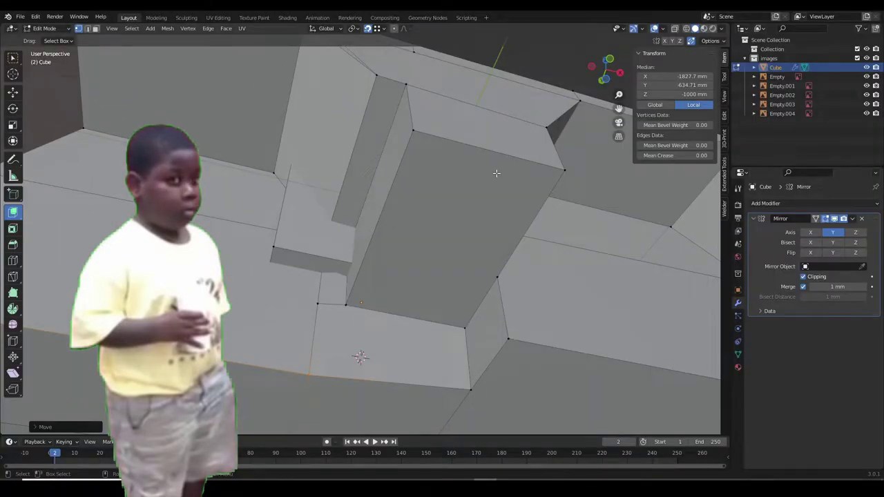
key(ctrl+q)
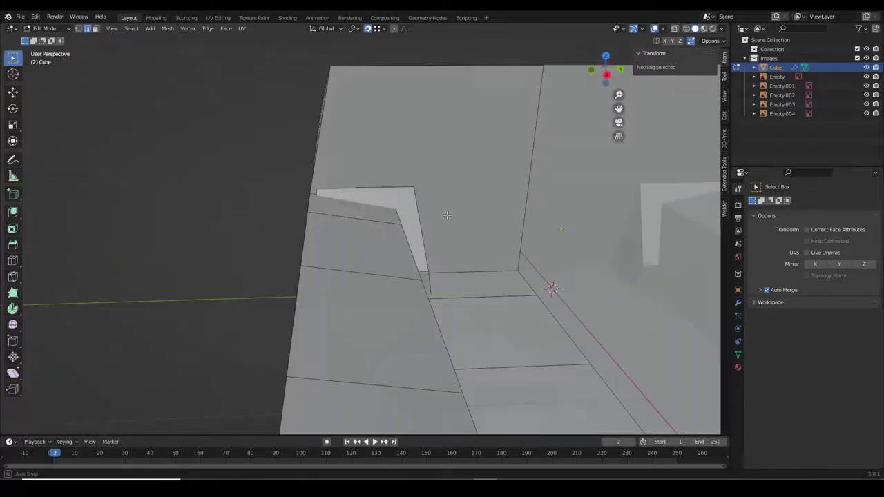
Isolate the side strip and move its vertices onto the side blueprint line.
mouse_move(447, 214)
middle_down()
mouse_move(541, 159)
mouse_move(310, 173)
mouse_move(458, 210)
middle_up()
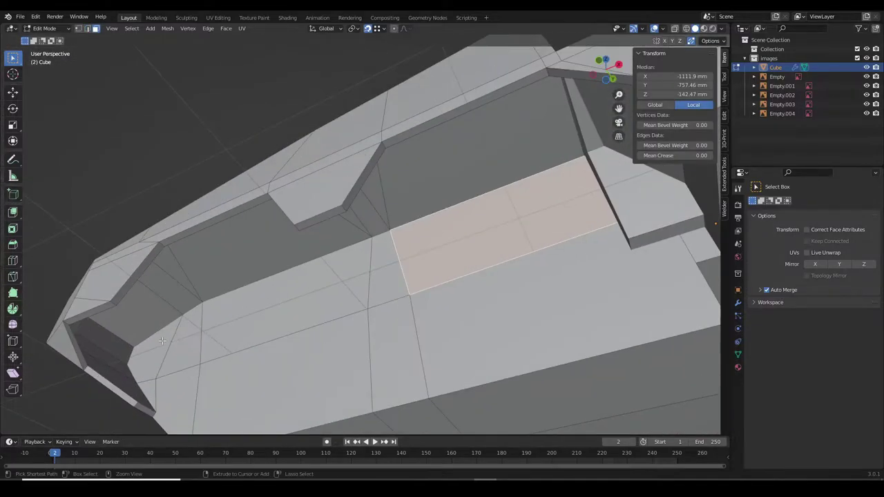
middle_drag(392, 160, 458, 242)
key(shift+h)
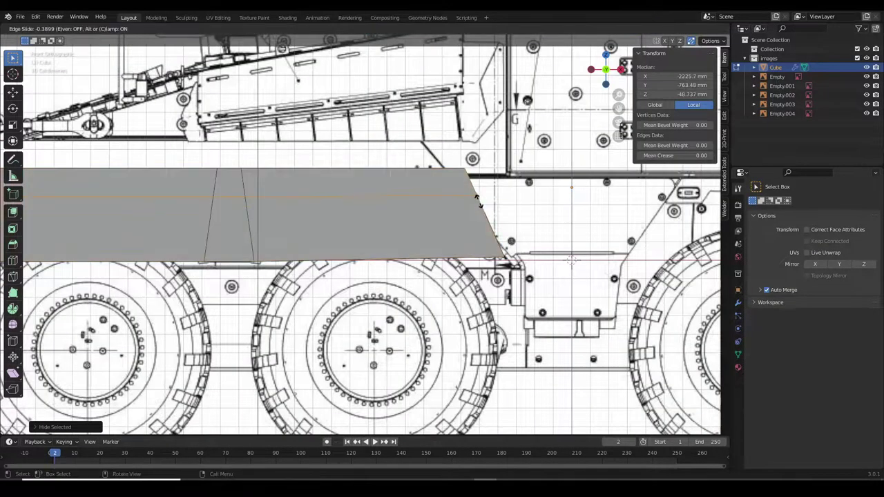
click(476, 200)
scroll(477, 200, down, 2)
mouse_move(476, 200)
middle_down()
mouse_move(310, 208)
mouse_move(559, 208)
mouse_move(484, 207)
mouse_move(361, 236)
middle_up()
scroll(548, 212, down, 3)
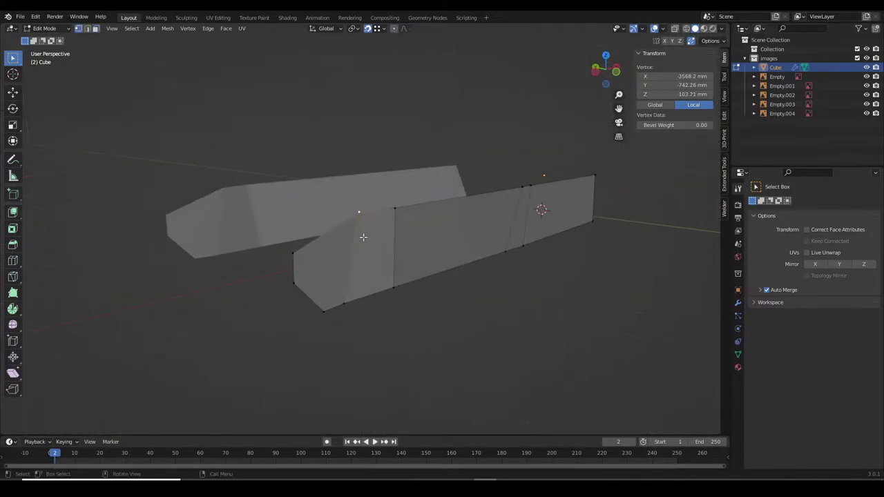
key(g)
click(404, 344)
middle_drag(405, 345, 386, 290)
scroll(386, 290, up, 3)
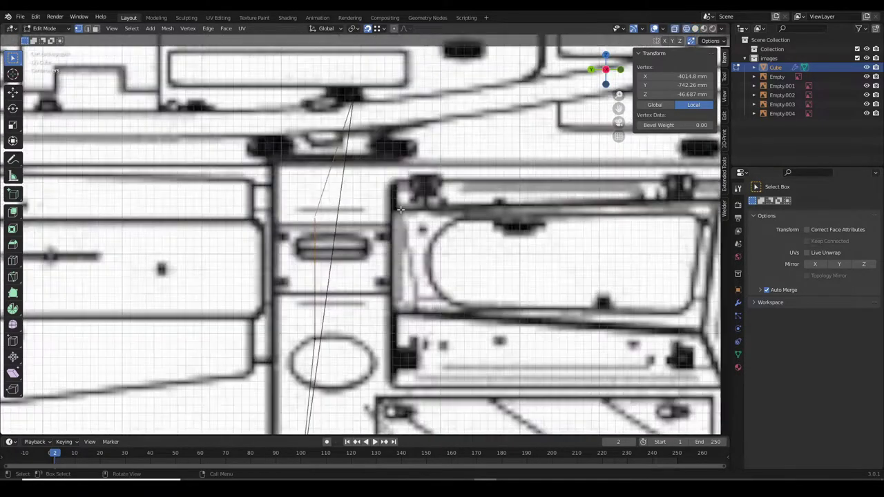
key(g)
click(371, 216)
Isolate the strip's faces and knife-cut new edges into them.
click(387, 267)
ctrl+click(483, 227)
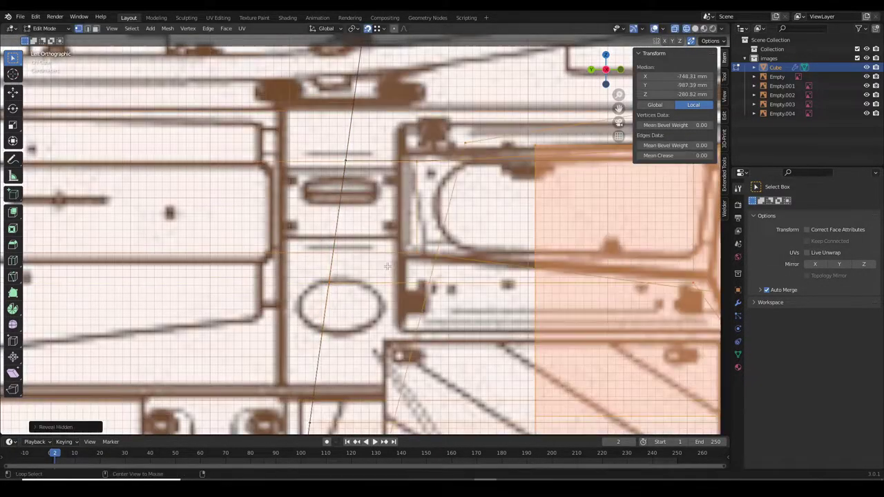
middle_drag(484, 228, 544, 199)
key(shift+h)
scroll(545, 199, down, 3)
key(g)
key(g)
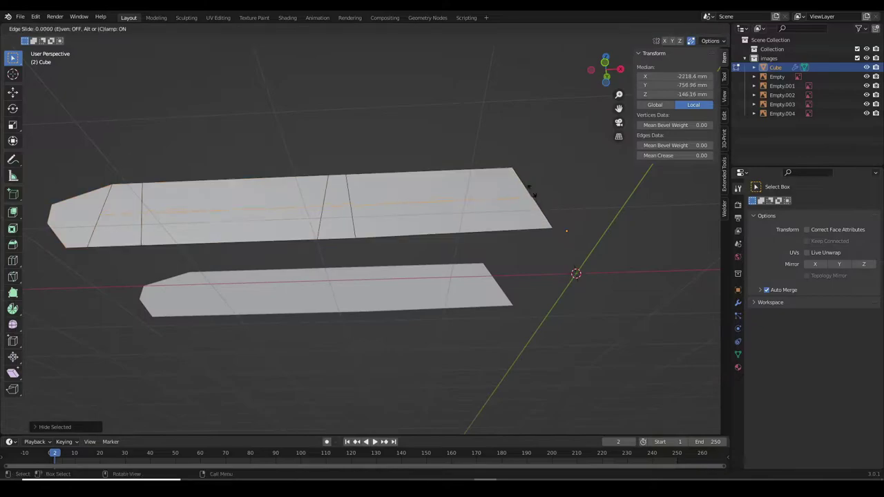
key(KP_1)
key(k)
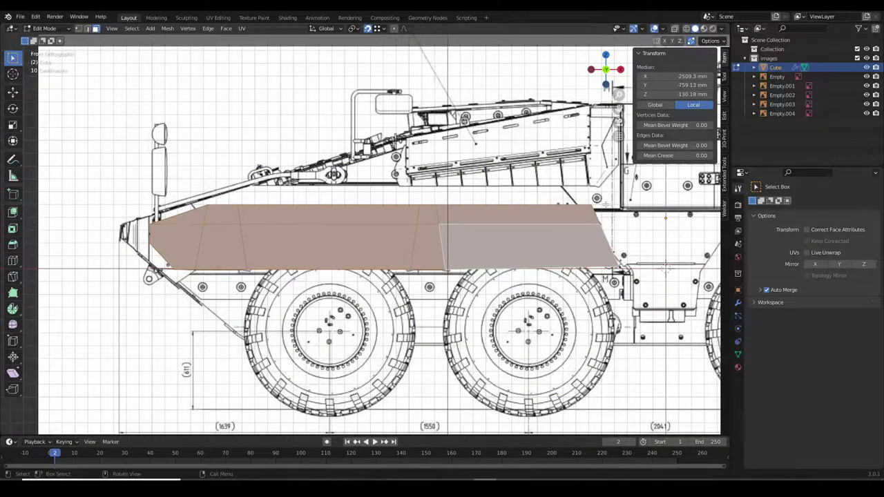
middle_drag(606, 204, 302, 212)
key(Escape)
key(alt+h)
mouse_move(360, 174)
middle_down()
mouse_move(438, 214)
mouse_move(384, 247)
middle_up()
key(alt+a)
Check the face strip along the block in isolation and save the blend file.
click(439, 215)
ctrl+alt+click(385, 247)
key(shift+h)
key(KP_1)
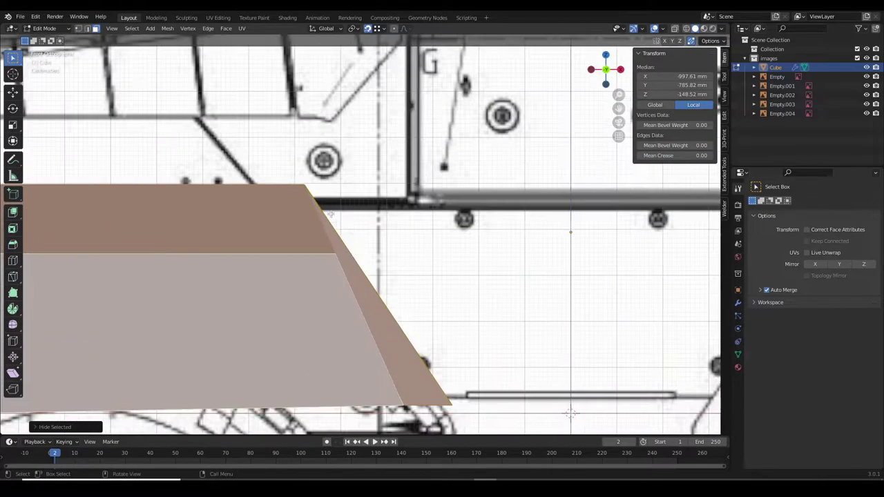
key(Escape)
key(alt+h)
mouse_move(343, 248)
middle_down()
mouse_move(409, 184)
mouse_move(355, 325)
middle_up()
scroll(409, 185, up, 5)
key(alt+a)
key(ctrl+s)
Add a loop cut across the side panel and move it into place in front view.
click(336, 276)
mouse_move(335, 276)
middle_down()
mouse_move(557, 335)
mouse_move(352, 233)
mouse_move(338, 159)
mouse_move(378, 295)
mouse_move(365, 253)
middle_up()
key(ctrl+r)
click(352, 232)
click(361, 230)
key(KP_1)
click(353, 160)
key(alt+a)
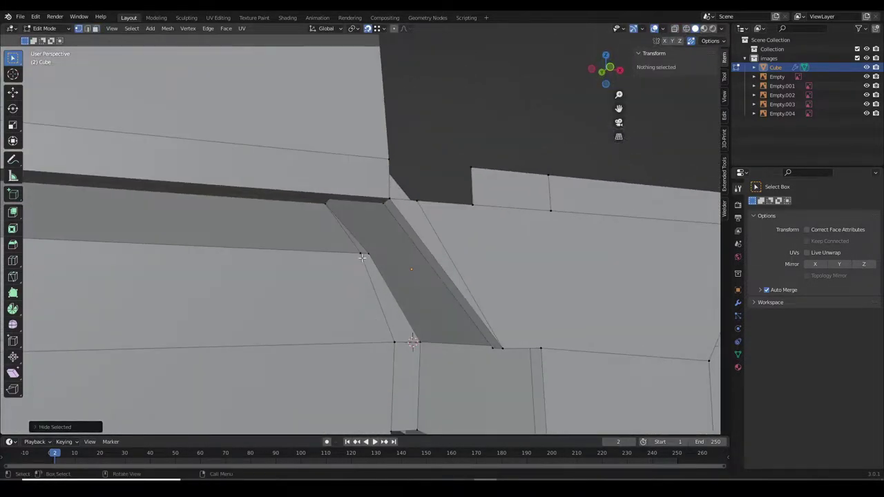
Reposition the angled-joint vertices in the front blueprint view, then unhide all geometry.
key(grave)
click(430, 253)
click(364, 252)
key(g)
click(419, 270)
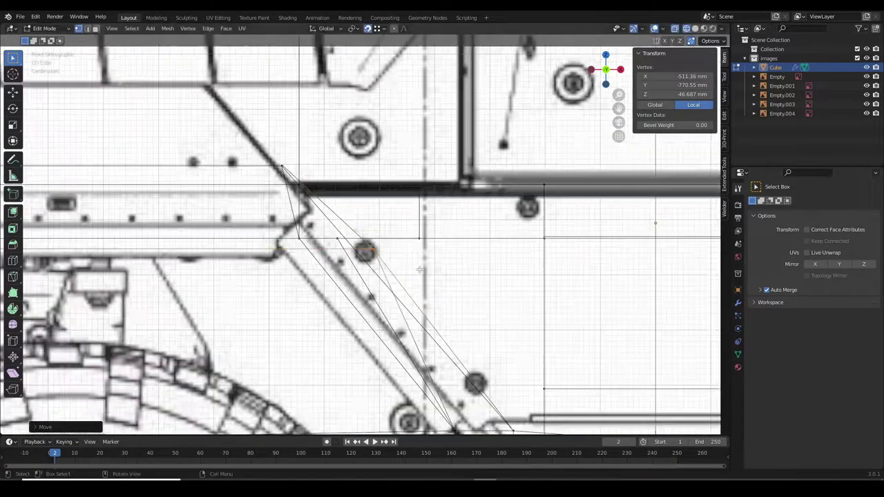
click(381, 199)
mouse_move(380, 199)
middle_down()
mouse_move(495, 174)
mouse_move(441, 207)
mouse_move(414, 276)
mouse_move(352, 204)
mouse_move(444, 325)
mouse_move(421, 339)
middle_up()
key(alt+h)
Slide the corner vertex along its edge and add an edge loop through the recess corner.
click(398, 270)
key(shift+v)
click(413, 288)
key(h)
key(ctrl+r)
click(387, 279)
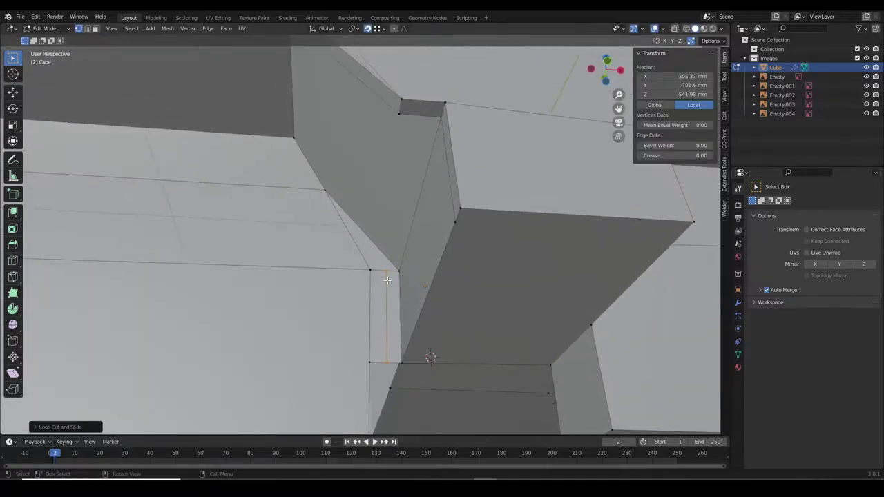
Knife-cut the corner edge, slide a vertex, then hide the selected edge chain's faces.
click(316, 186)
mouse_move(316, 186)
middle_down()
mouse_move(294, 148)
mouse_move(321, 225)
middle_up()
key(shift+v)
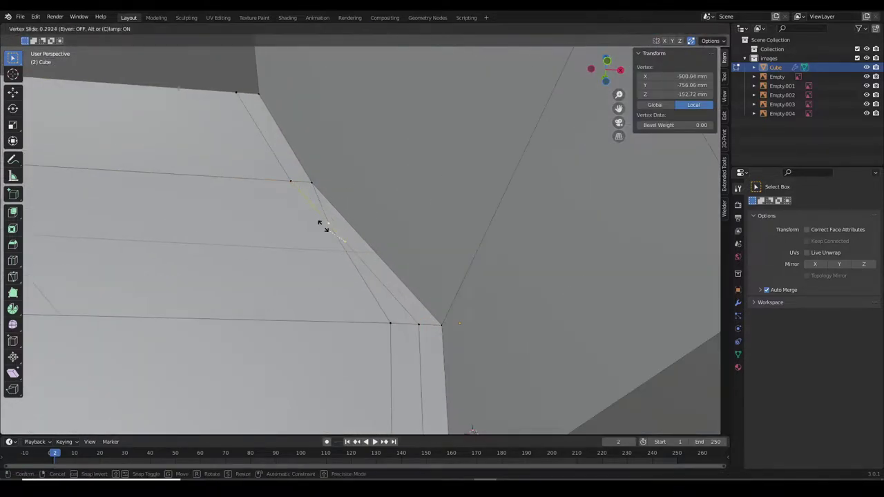
mouse_move(389, 289)
middle_down()
mouse_move(435, 355)
mouse_move(356, 203)
mouse_move(338, 235)
middle_up()
ctrl+click(355, 203)
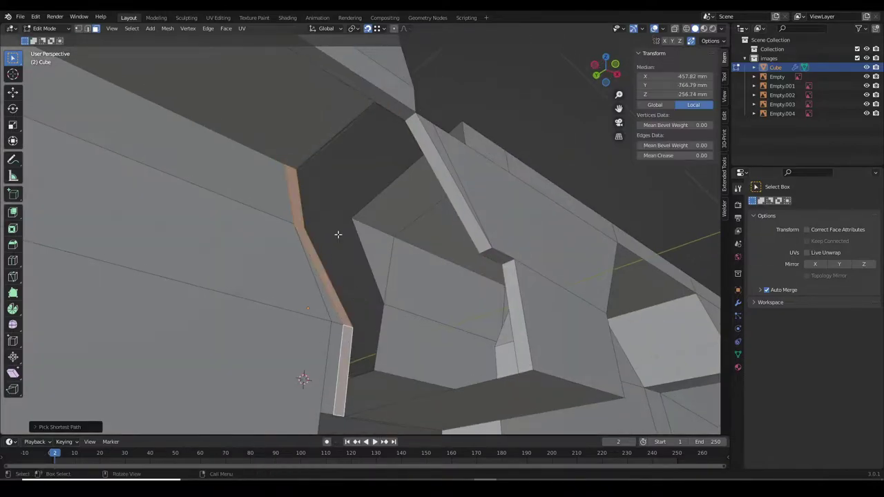
key(h)
Move the recess edge chain along Y from the top view and unhide the faces.
key(KP_7)
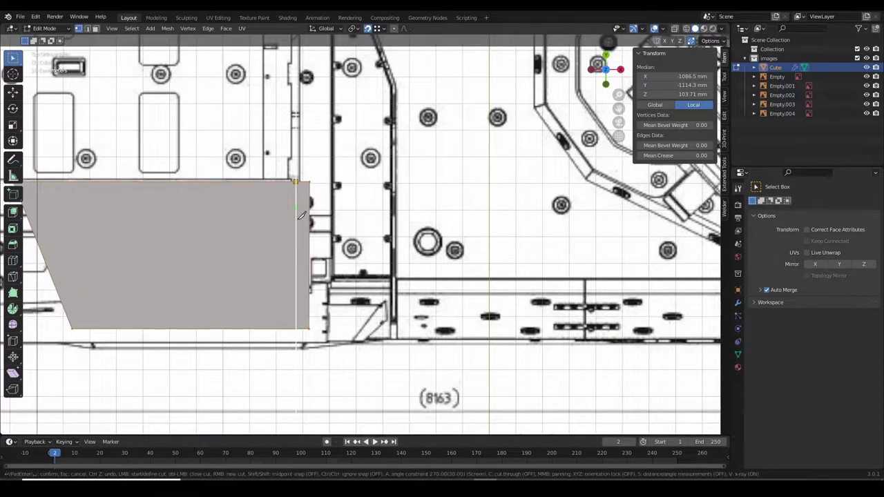
middle_drag(346, 309, 290, 227)
right_click(276, 205)
click(276, 205)
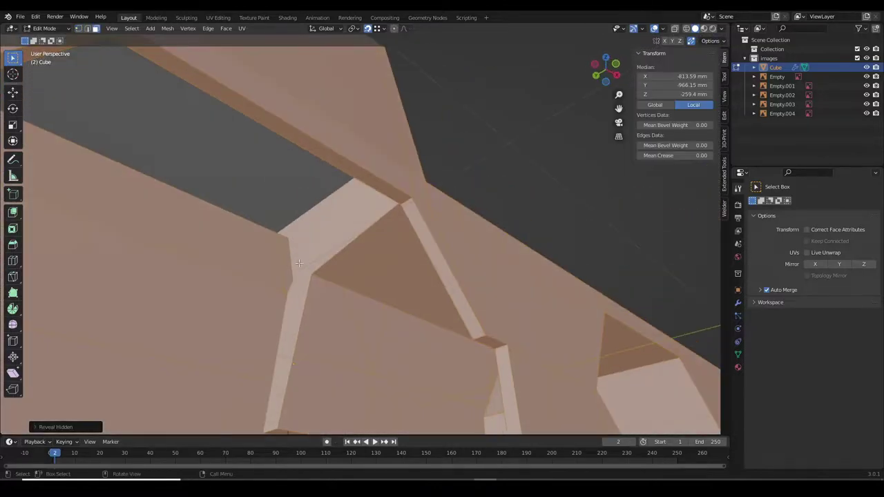
middle_drag(295, 320, 345, 276)
ctrl+click(324, 263)
key(g)
key(y)
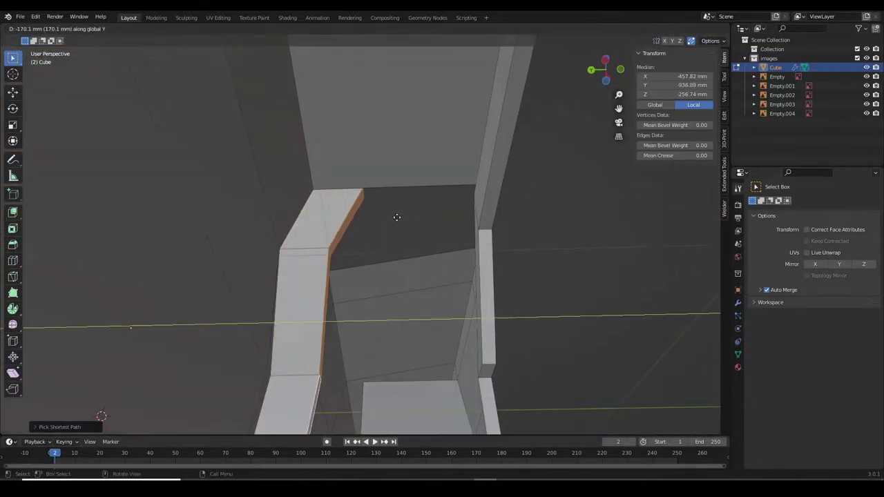
middle_drag(426, 188, 306, 236)
key(alt+h)
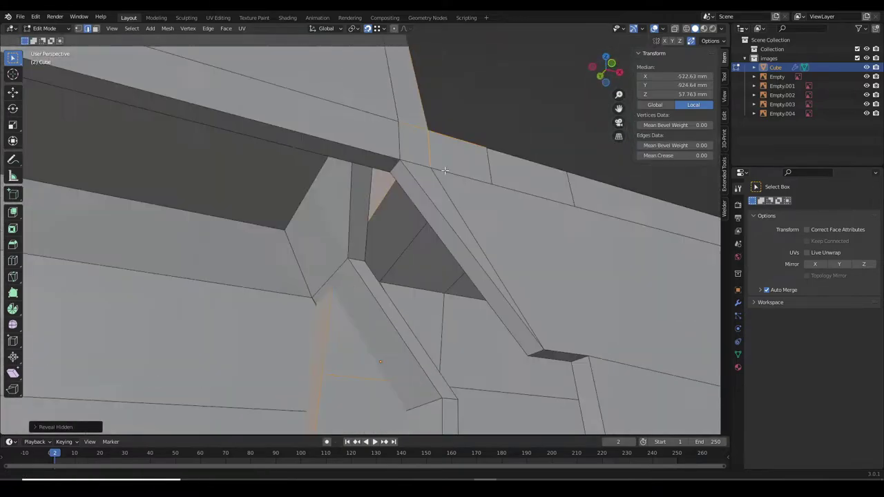
Move the edges on the bevelled corner along X.
mouse_move(442, 290)
middle_down()
mouse_move(414, 267)
mouse_move(318, 327)
mouse_move(95, 256)
mouse_move(162, 296)
mouse_move(438, 201)
mouse_move(307, 238)
mouse_move(485, 151)
mouse_move(607, 328)
mouse_move(312, 231)
mouse_move(355, 271)
mouse_move(441, 221)
mouse_move(280, 260)
mouse_move(326, 249)
mouse_move(397, 276)
middle_up()
click(304, 313)
alt+click(306, 238)
key(alt+a)
click(356, 271)
shift+click(441, 222)
click(300, 249)
click(397, 276)
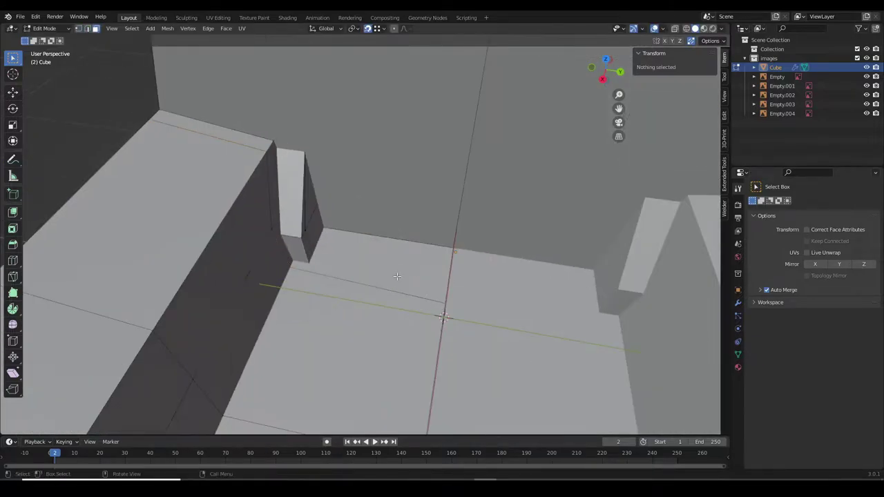
Extrude the thin corner strip along Y and save 'Boxer Fahrzeug ohne Module.blend'.
click(272, 166)
middle_drag(271, 166, 281, 210)
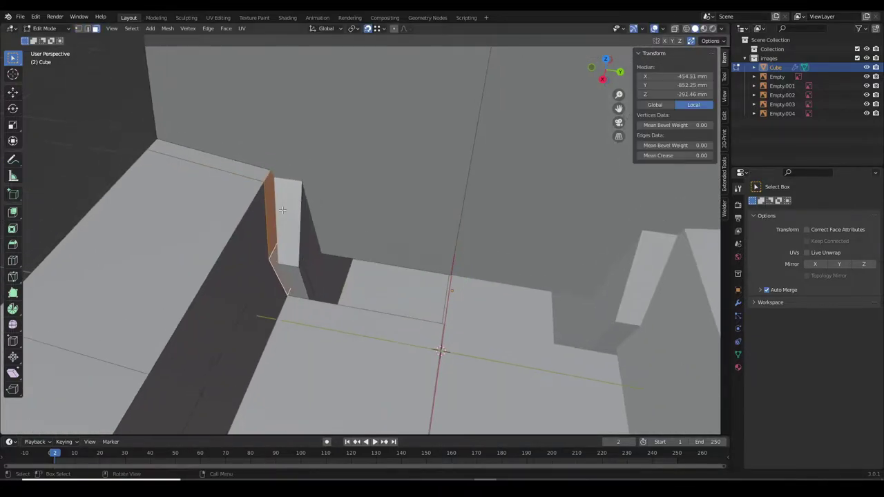
click(303, 206)
key(KP_1)
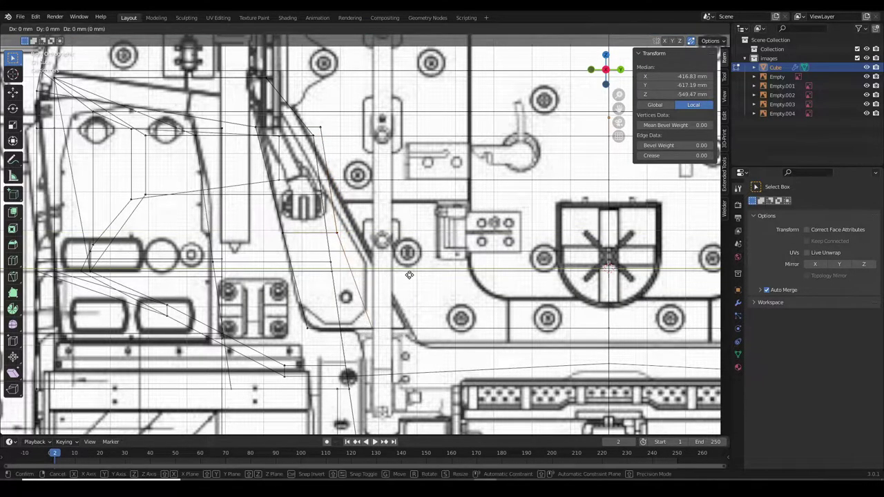
click(388, 270)
mouse_move(388, 270)
middle_down()
mouse_move(328, 286)
mouse_move(402, 286)
middle_up()
key(ctrl+s)
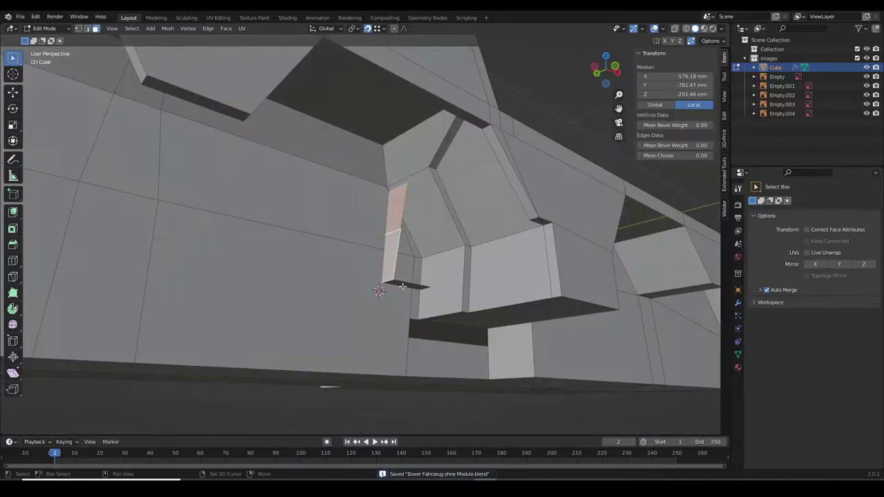
Hide the large wall face, knife-cut the strip in side view, and realign the vertex.
click(389, 220)
middle_drag(389, 220, 339, 202)
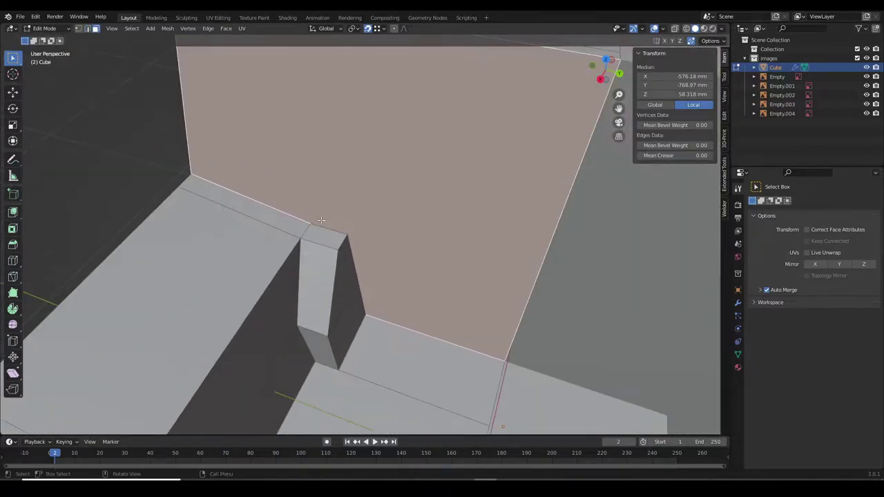
key(KP_3)
key(shift+h)
key(k)
key(Return)
middle_drag(537, 259, 449, 326)
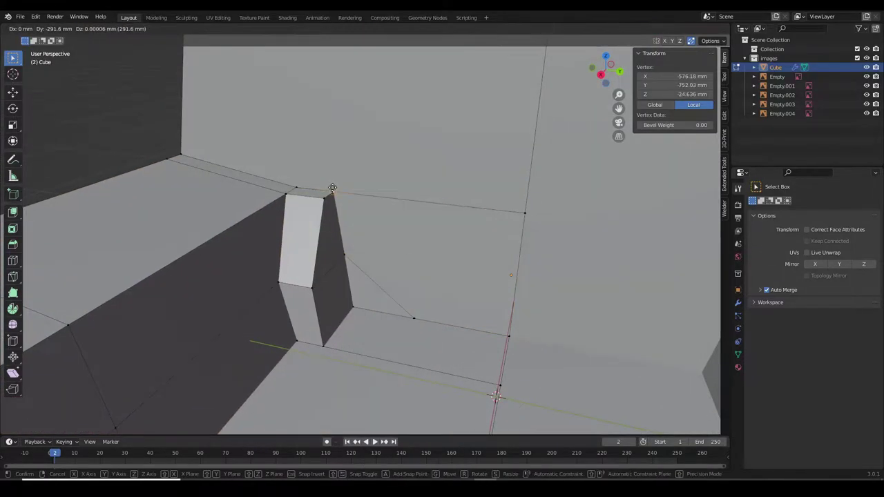
click(332, 187)
mouse_move(332, 187)
middle_down()
mouse_move(505, 233)
mouse_move(490, 268)
mouse_move(386, 290)
middle_up()
key(alt+a)
Subdivide the edge above the wheel and slide the new vertex along it.
key(KP_1)
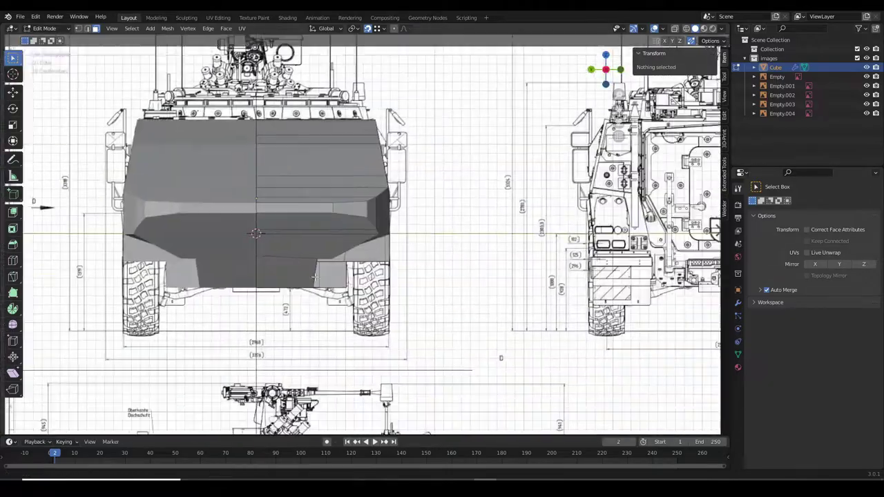
scroll(346, 297, up, 4)
scroll(290, 304, up, 2)
click(290, 304)
scroll(290, 304, up, 3)
middle_drag(290, 304, 267, 196)
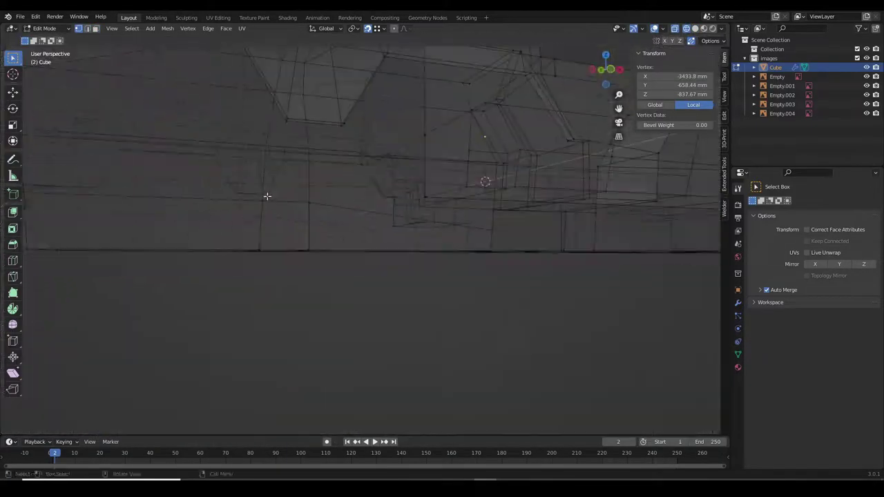
key(KP_1)
scroll(372, 247, up, 3)
scroll(382, 193, down, 2)
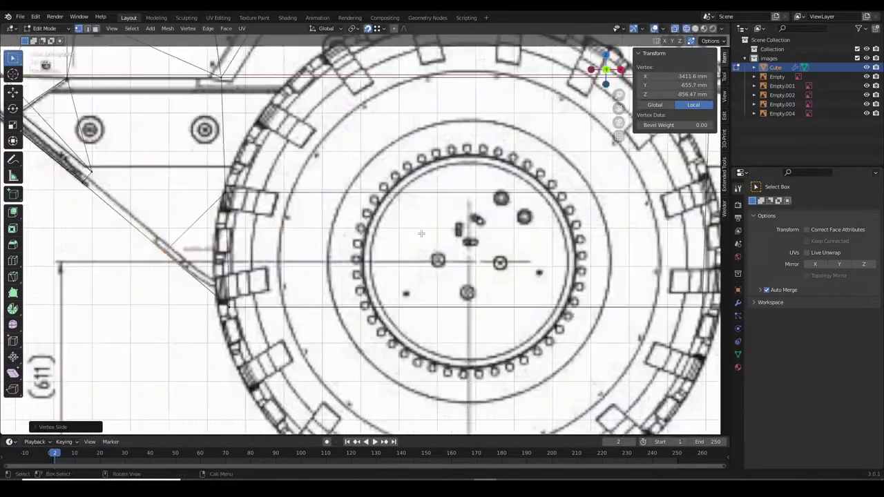
scroll(382, 192, up, 3)
key(g)
key(g)
click(383, 192)
scroll(382, 192, down, 2)
scroll(383, 193, up, 3)
scroll(383, 192, down, 3)
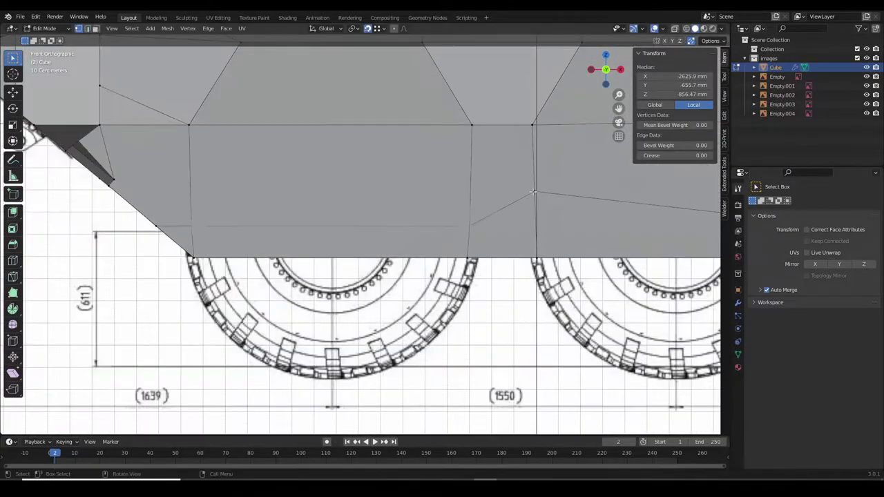
Move the vertices over the suspension spring onto the front and side blueprints, then save.
key(g)
mouse_move(382, 192)
middle_down()
mouse_move(472, 231)
mouse_move(414, 207)
middle_up()
click(472, 230)
key(KP_3)
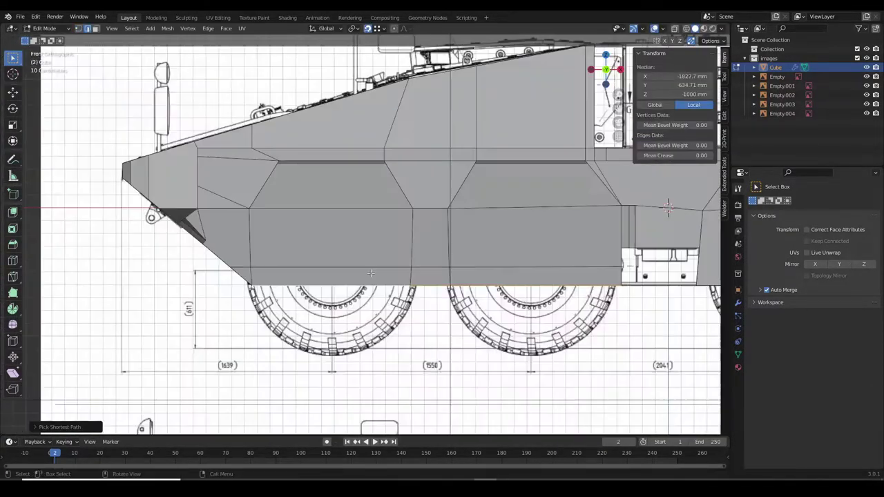
key(KP_1)
scroll(579, 352, up, 4)
key(g)
click(401, 267)
mouse_move(402, 267)
middle_down()
mouse_move(377, 256)
mouse_move(327, 263)
middle_up()
key(ctrl+s)
Box-select lower hull vertices and align them to the left blueprint line.
mouse_move(509, 301)
middle_down()
mouse_move(566, 241)
mouse_move(415, 241)
mouse_move(445, 236)
mouse_move(395, 167)
mouse_move(399, 128)
middle_up()
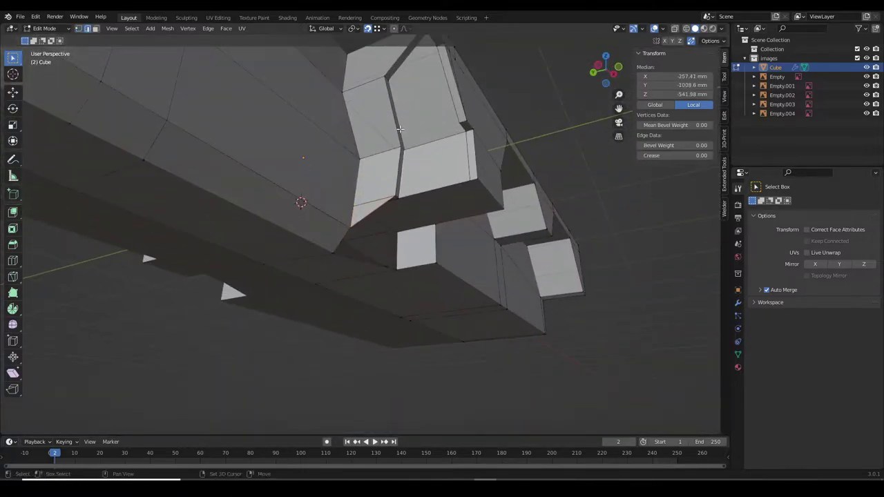
key(ctrl+KP_3)
scroll(454, 217, up, 4)
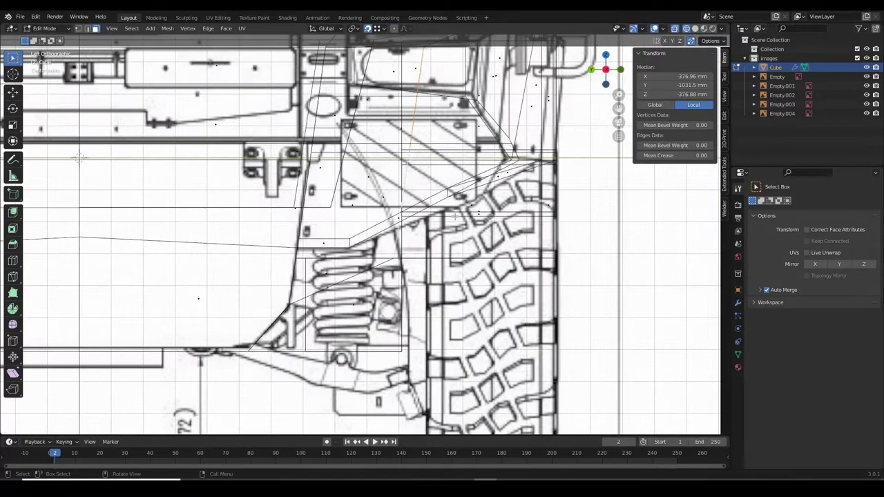
click(410, 199)
scroll(340, 277, up, 2)
key(b)
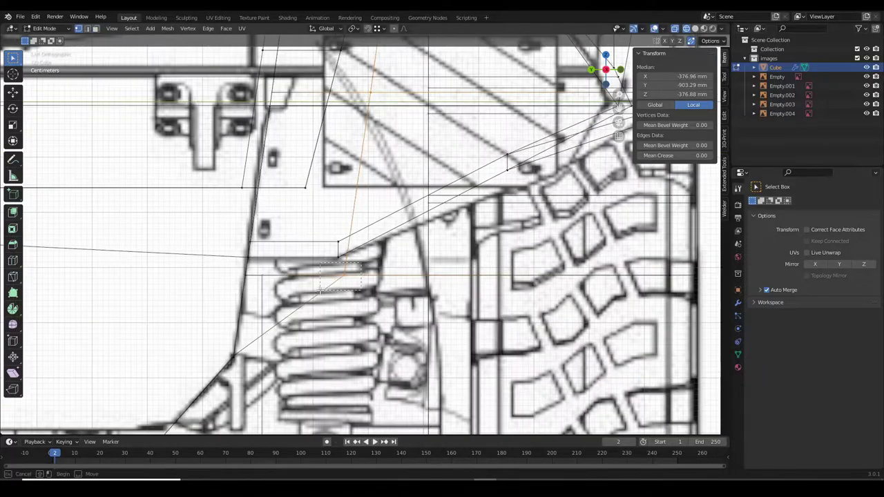
click(343, 263)
shift+middle_drag(388, 68, 397, 166)
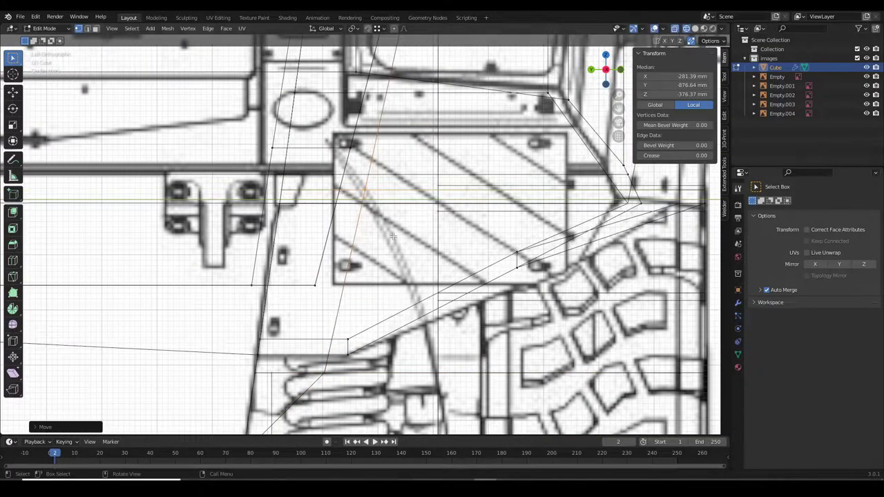
middle_drag(392, 237, 407, 277)
Start moving a ledge corner vertex along global Y.
middle_drag(324, 265, 366, 197)
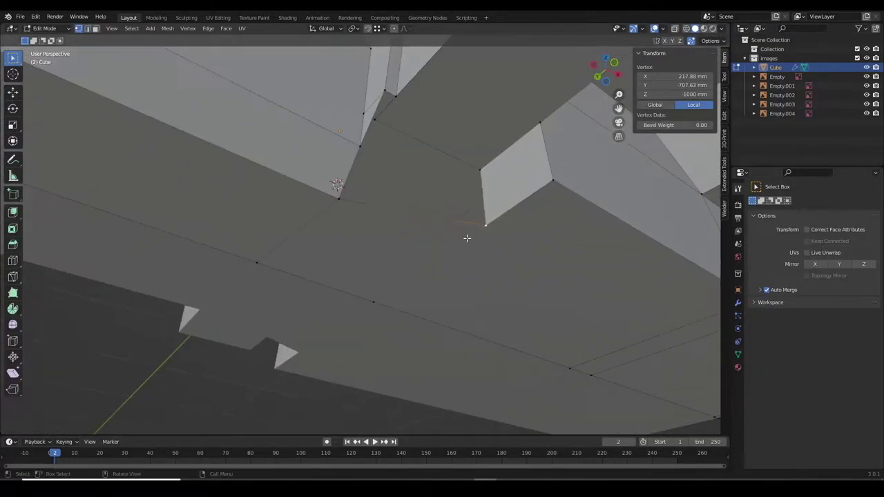
click(366, 194)
key(g)
key(y)
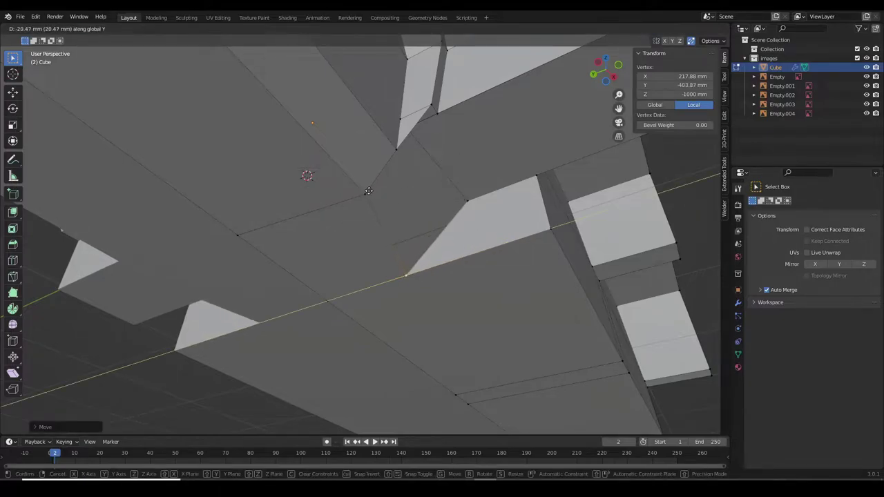
Snap the ledge vertex onto its neighbour and adjust it along X.
key(g)
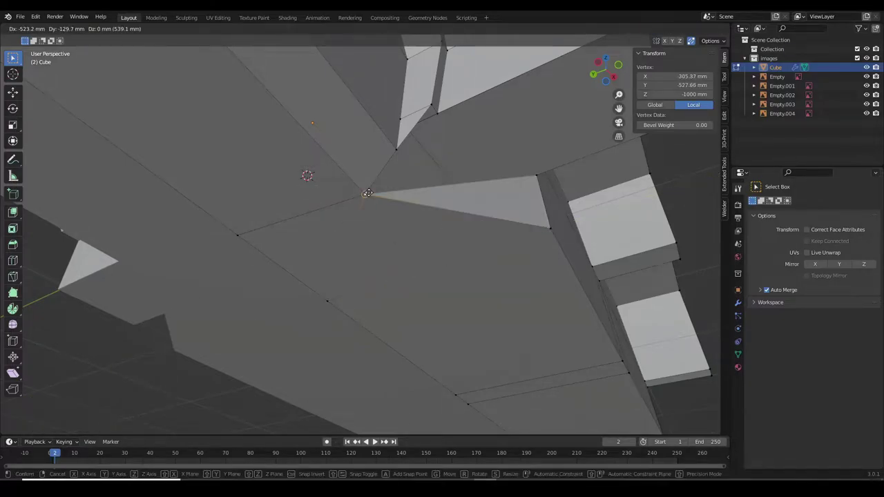
key(x)
click(368, 193)
mouse_move(368, 193)
middle_down()
mouse_move(370, 237)
mouse_move(497, 245)
mouse_move(338, 261)
mouse_move(397, 271)
mouse_move(355, 232)
middle_up()
click(397, 271)
mouse_move(273, 119)
middle_down()
mouse_move(276, 336)
mouse_move(148, 158)
mouse_move(298, 259)
mouse_move(592, 211)
mouse_move(534, 237)
mouse_move(515, 227)
mouse_move(213, 325)
mouse_move(134, 138)
mouse_move(414, 228)
mouse_move(461, 211)
mouse_move(258, 197)
mouse_move(509, 154)
mouse_move(380, 148)
mouse_move(496, 236)
mouse_move(412, 245)
mouse_move(391, 194)
middle_up()
Delete the stray ledge edge and reposition the adjoining vertices.
key(2)
click(298, 259)
key(x)
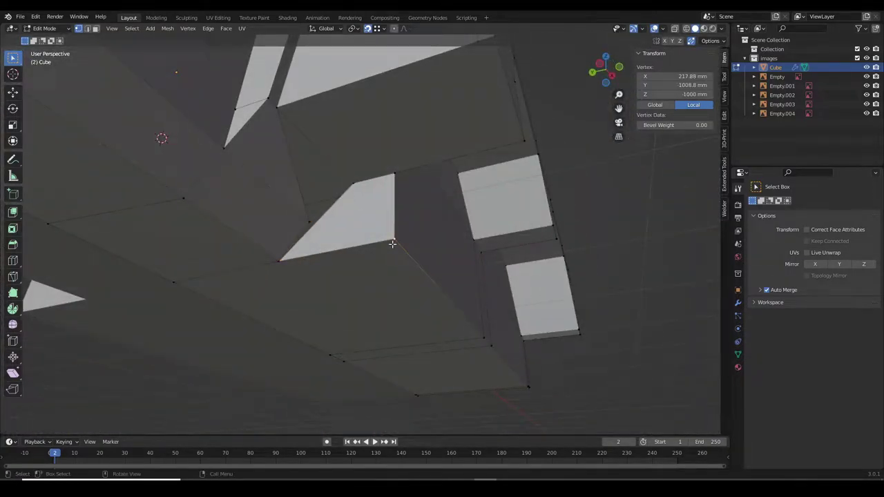
mouse_move(391, 243)
middle_down()
mouse_move(367, 225)
mouse_move(303, 215)
mouse_move(529, 227)
mouse_move(414, 249)
mouse_move(373, 266)
mouse_move(386, 235)
middle_up()
key(g)
click(390, 234)
Shift the recess corner vertex along Y to -803.26 mm.
key(g)
click(414, 236)
key(g)
click(378, 255)
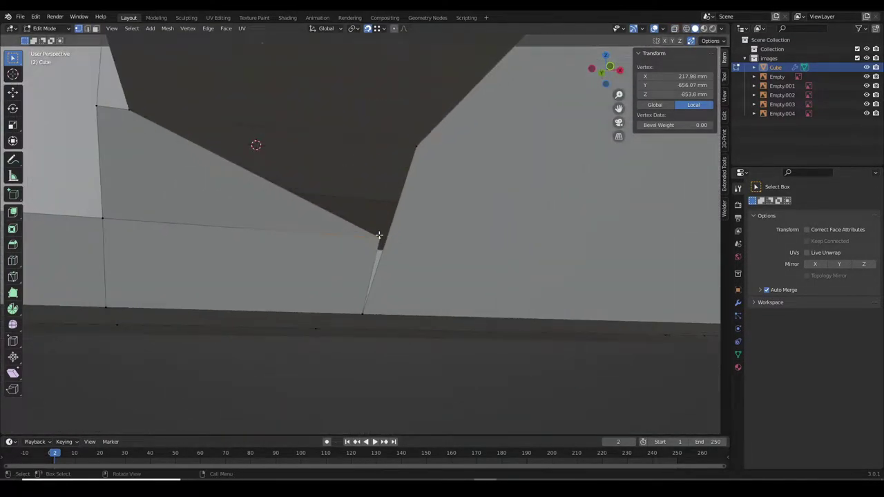
Raise the ledge corner vertex into place and return the hull to Object Mode.
click(378, 238)
key(g)
click(415, 141)
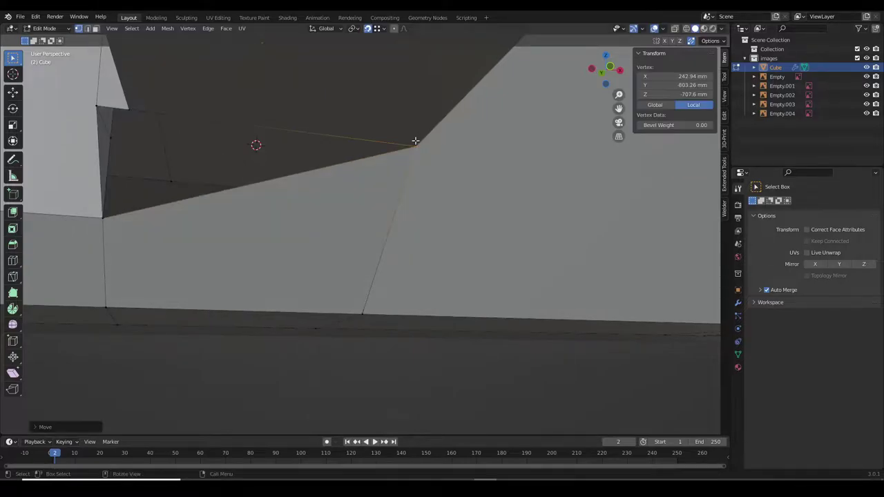
key(Tab)
mouse_move(113, 104)
middle_down()
mouse_move(437, 154)
mouse_move(406, 201)
middle_up()
Select the side-panel faces and inspect them in X-ray over the right blueprint view.
scroll(406, 201, down, 3)
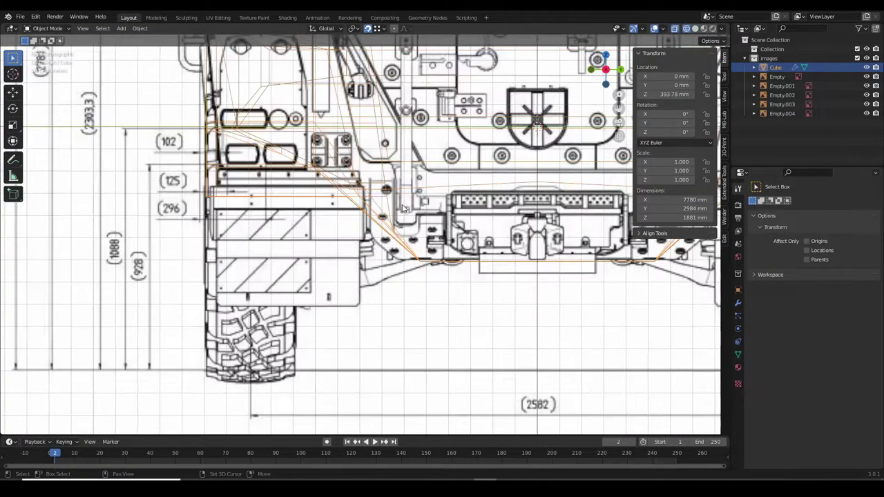
scroll(381, 183, up, 3)
key(Tab)
mouse_move(387, 276)
middle_down()
mouse_move(172, 207)
mouse_move(159, 189)
middle_up()
shift+click(485, 227)
scroll(172, 207, up, 3)
key(alt+z)
key(1)
key(KP_3)
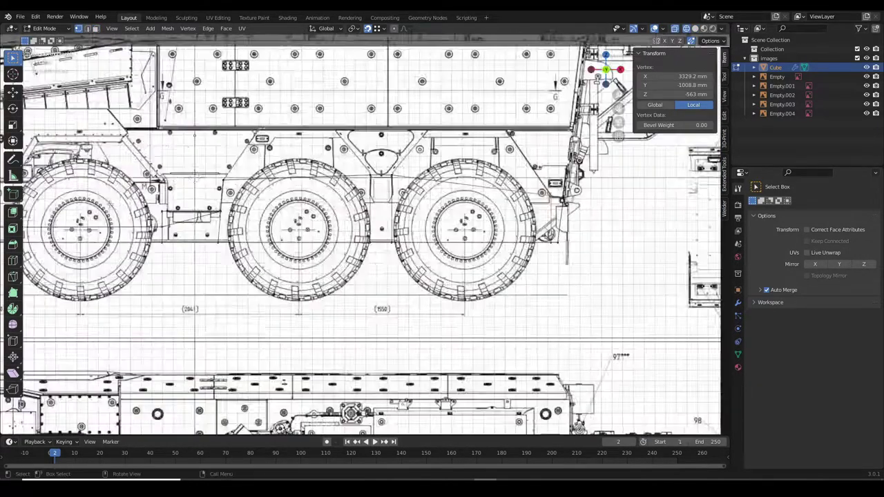
scroll(372, 120, up, 2)
scroll(371, 120, up, 2)
scroll(371, 120, up, 2)
scroll(367, 218, up, 3)
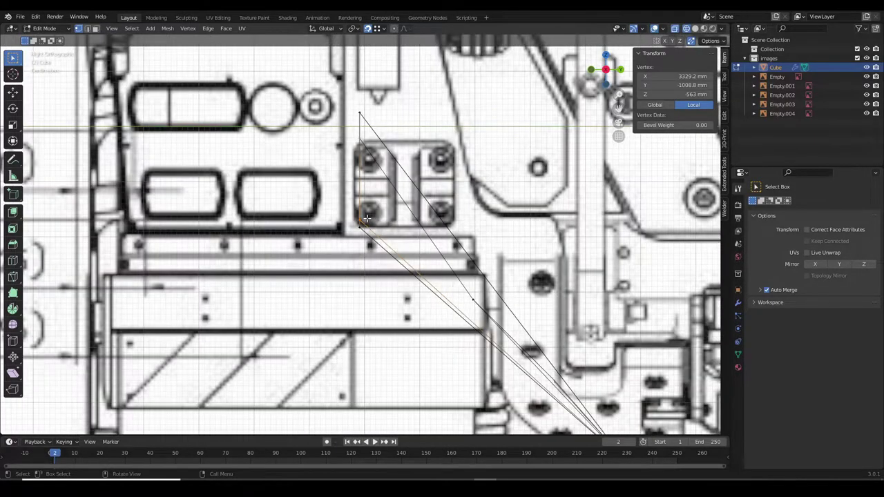
scroll(367, 218, down, 5)
Reveal all geometry and select the strip of side-panel faces in front orthographic view.
key(alt+h)
key(alt+z)
scroll(391, 207, up, 4)
mouse_move(366, 218)
middle_down()
mouse_move(391, 207)
mouse_move(380, 222)
middle_up()
key(3)
ctrl+click(380, 222)
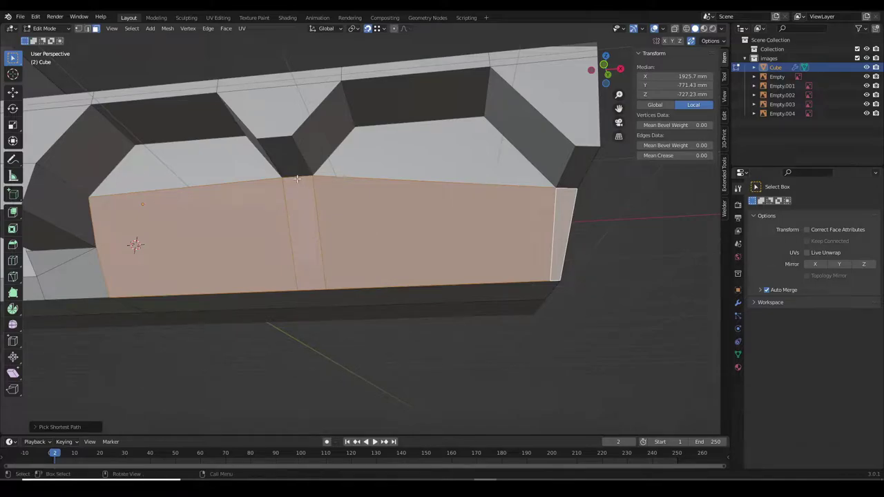
key(KP_1)
key(z)
click(384, 180)
scroll(385, 180, up, 3)
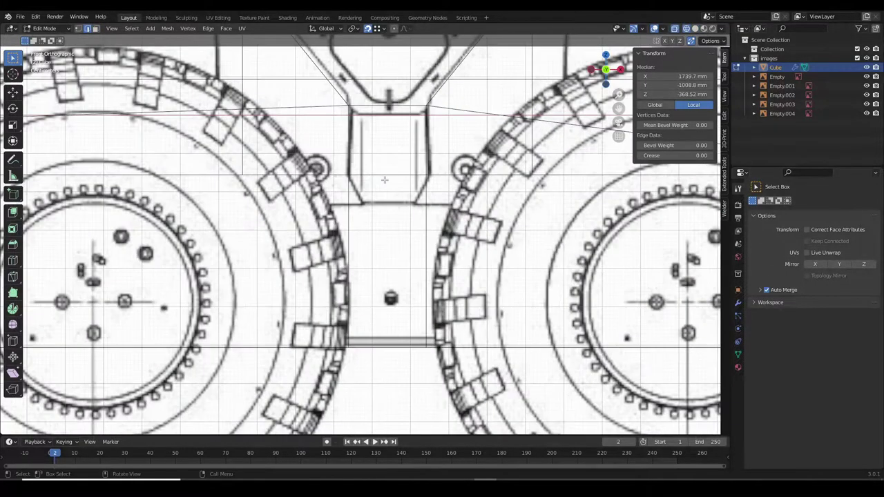
key(Escape)
middle_drag(388, 275, 369, 205)
key(g)
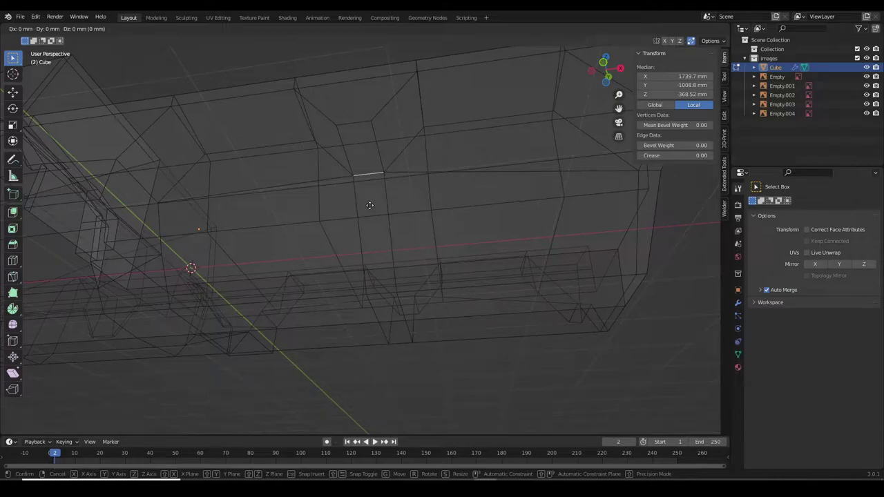
Select the small connecting face, grow it to the adjacent side panels, and isolate them.
key(KP_1)
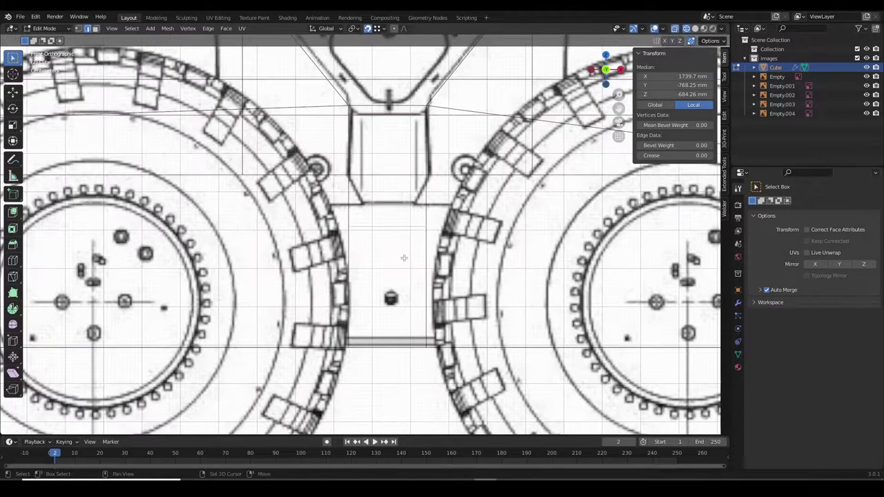
key(alt+z)
mouse_move(427, 232)
middle_down()
mouse_move(200, 131)
mouse_move(396, 235)
middle_up()
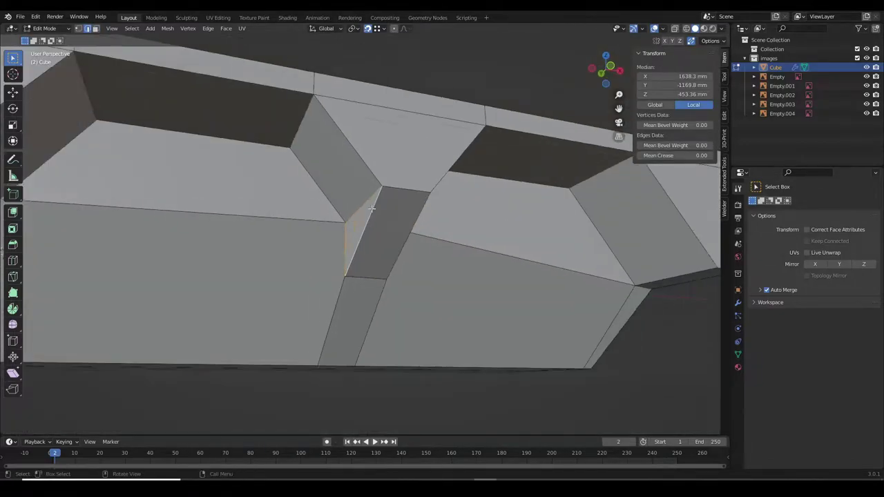
click(395, 235)
key(ctrl+KP_Add)
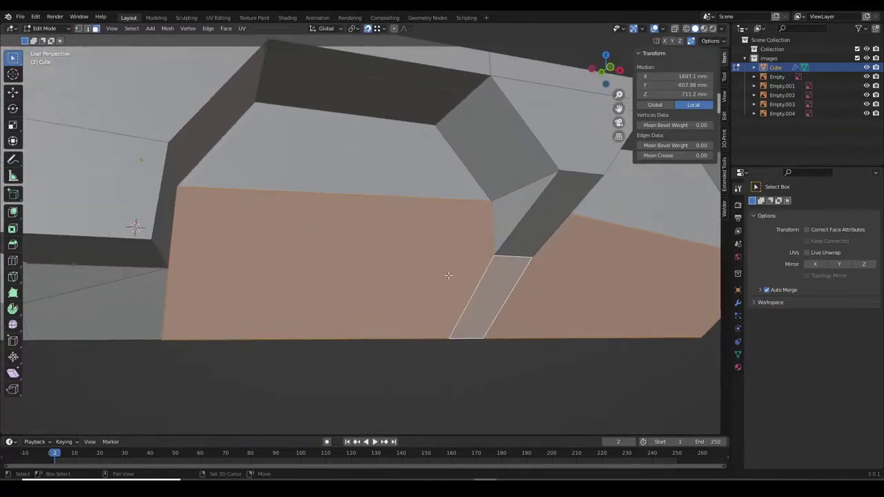
key(shift+h)
Knife-cut a sloping edge across the isolated panels in front view, then reveal the hull.
key(KP_1)
key(Return)
shift+middle_drag(293, 248, 155, 276)
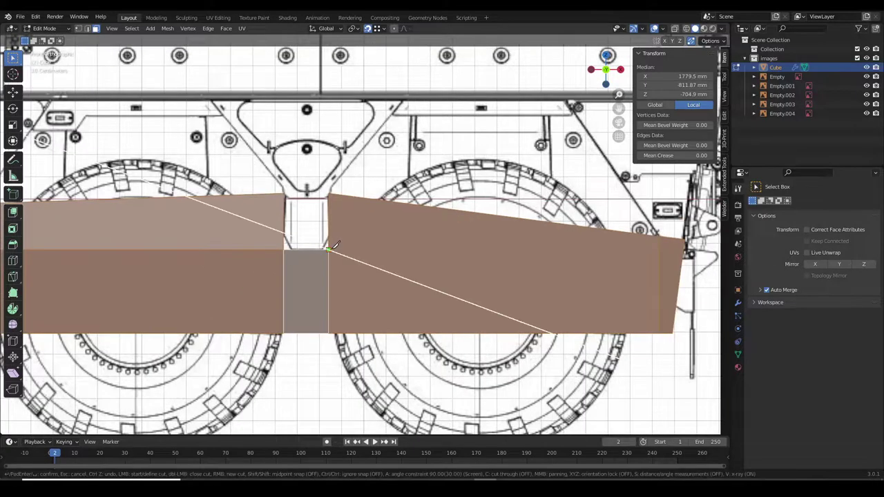
key(Return)
key(alt+h)
middle_drag(333, 245, 508, 198)
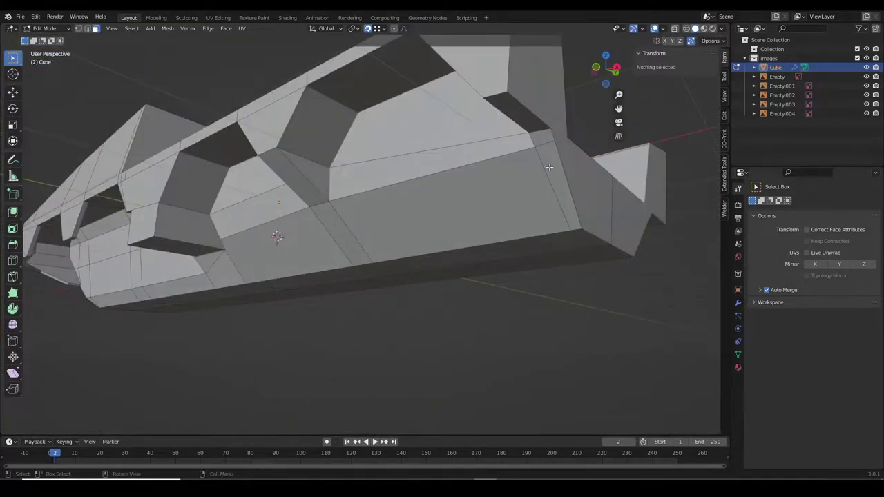
Isolate the lower side face strip and check it against the front blueprint.
click(549, 167)
key(ctrl+KP_Add)
key(shift+h)
key(KP_1)
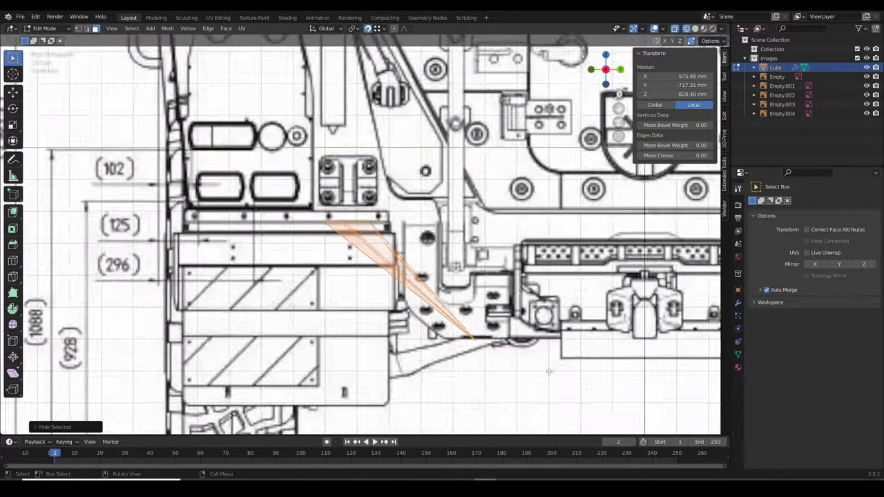
middle_drag(549, 371, 292, 282)
key(KP_3)
scroll(342, 173, up, 4)
Box-select the ledge corner vertex and slide it along Y to the blueprint outline.
key(alt+a)
key(b)
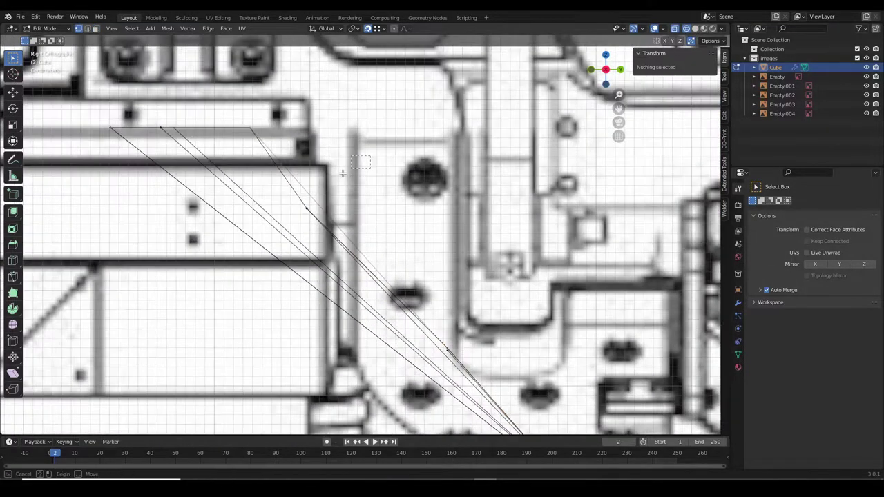
drag(343, 173, 294, 223)
key(g)
key(y)
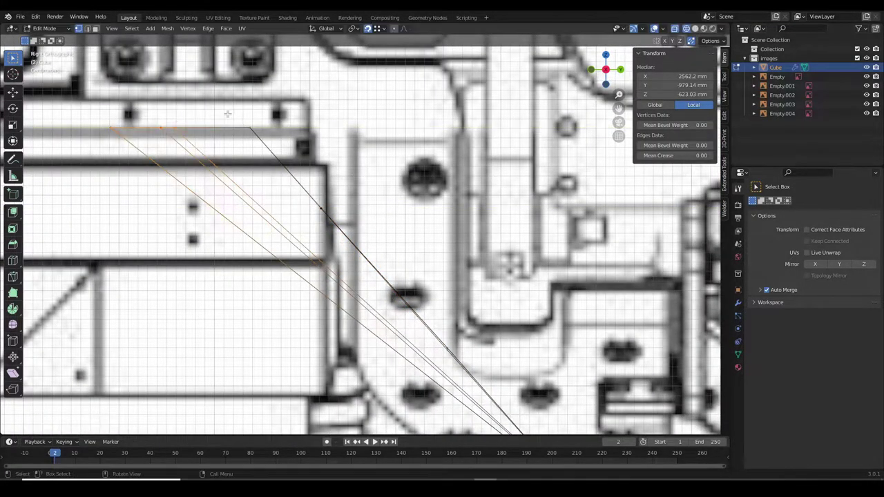
click(337, 94)
scroll(337, 94, down, 5)
mouse_move(337, 94)
middle_down()
mouse_move(83, 178)
mouse_move(366, 151)
mouse_move(451, 296)
mouse_move(227, 201)
mouse_move(259, 168)
mouse_move(477, 240)
middle_up()
Select the ledge edge vertices and move them along Y in side view.
click(227, 201)
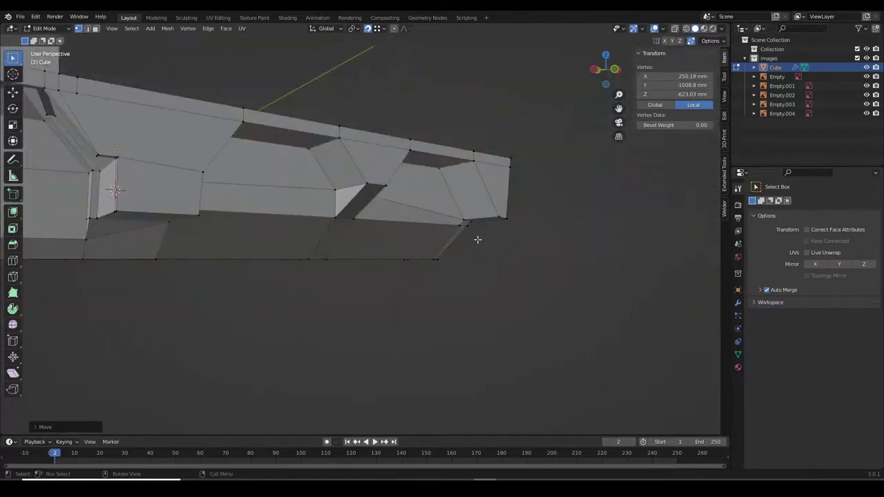
shift+click(477, 239)
scroll(556, 202, up, 5)
scroll(610, 196, down, 5)
mouse_move(610, 196)
middle_down()
mouse_move(284, 238)
mouse_move(524, 230)
middle_up()
key(alt+a)
click(525, 230)
ctrl+click(217, 236)
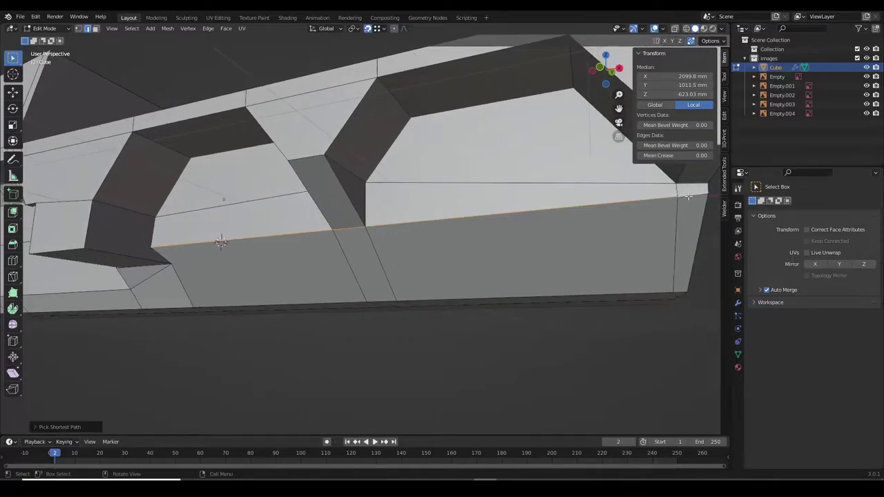
key(KP_3)
key(g)
key(y)
key(s)
click(382, 159)
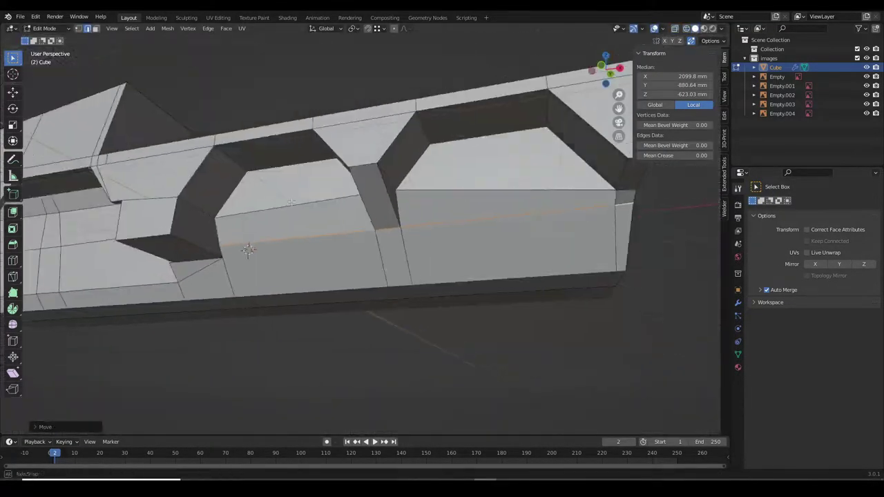
Move the selected ledge vertices along Y again to line up with the blueprint.
mouse_move(382, 159)
middle_down()
mouse_move(303, 210)
mouse_move(345, 228)
mouse_move(276, 180)
mouse_move(208, 207)
middle_up()
scroll(391, 234, down, 4)
scroll(276, 179, up, 3)
key(g)
key(y)
click(309, 172)
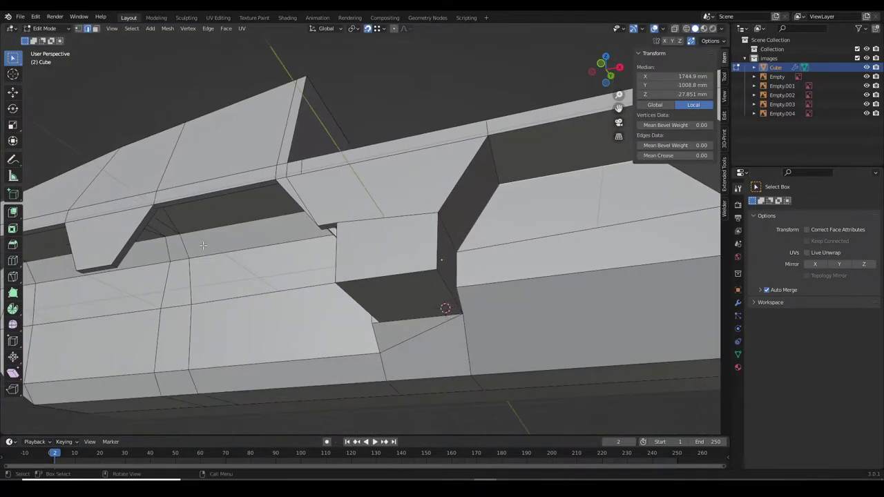
Confirm the pending Y move of the side-panel vertex over the front blueprint.
scroll(207, 207, down, 3)
key(KP_3)
scroll(156, 220, up, 5)
scroll(371, 133, down, 2)
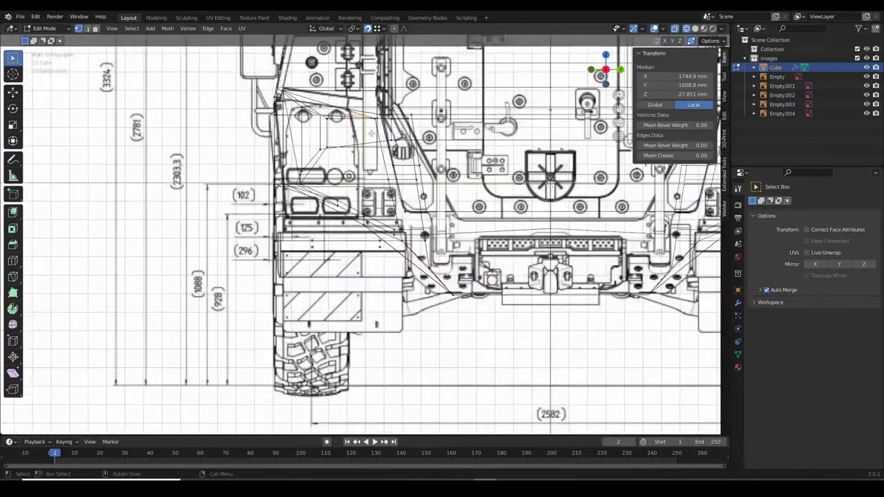
click(279, 320)
middle_drag(280, 319, 280, 319)
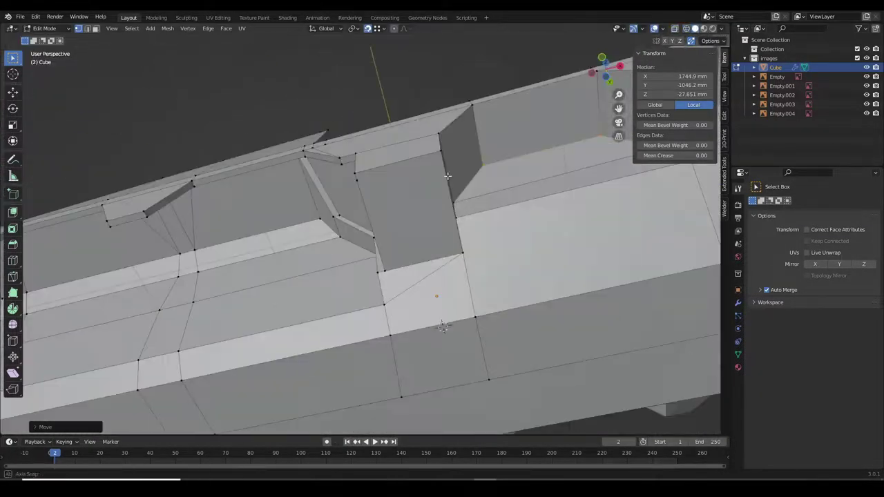
Move the selected edge's vertex onto the front blueprint line.
middle_drag(342, 260, 361, 263)
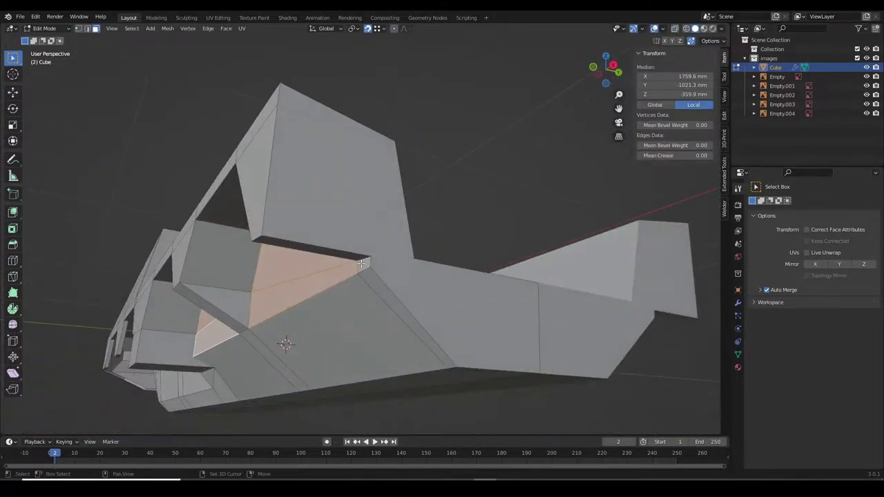
key(KP_1)
scroll(386, 346, up, 3)
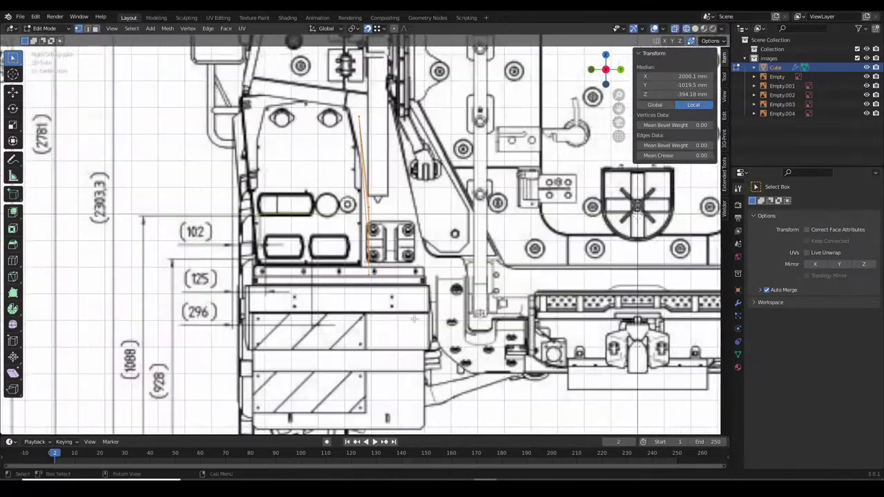
scroll(385, 347, up, 2)
key(g)
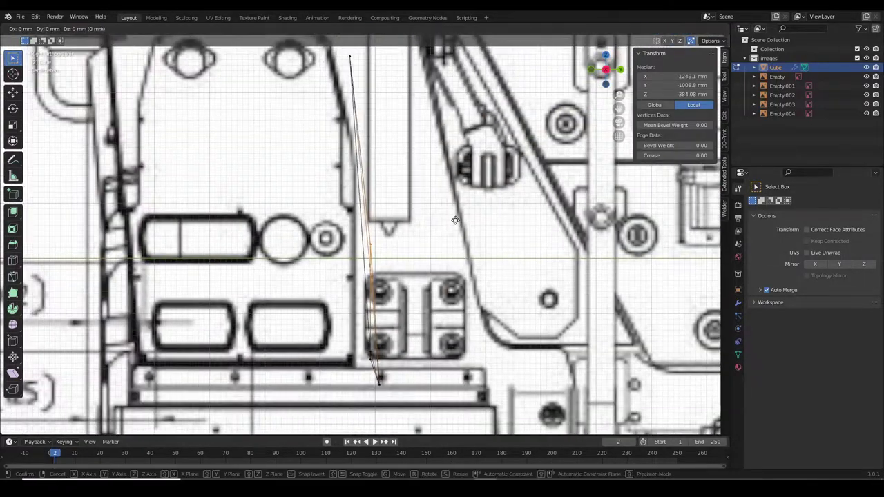
click(384, 238)
scroll(384, 238, down, 3)
Select individual edge vertices and nudge each onto the nearby blueprint lines.
click(378, 325)
scroll(481, 315, up, 4)
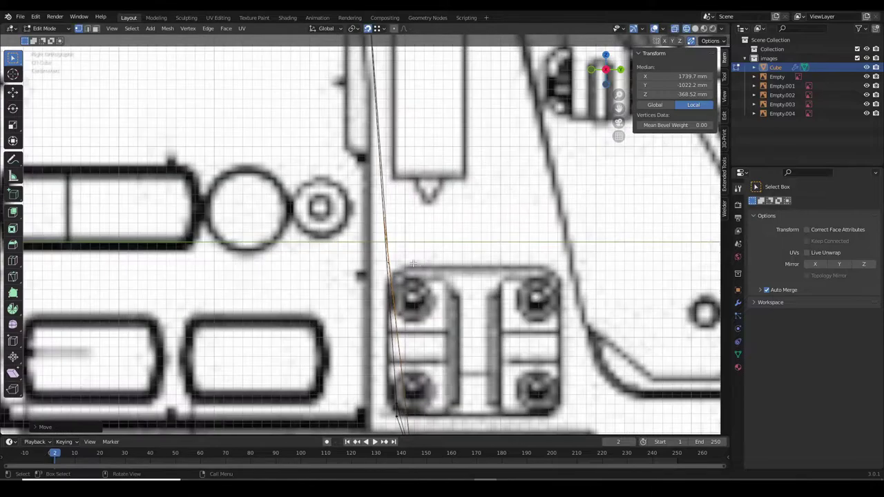
click(461, 335)
scroll(461, 334, down, 3)
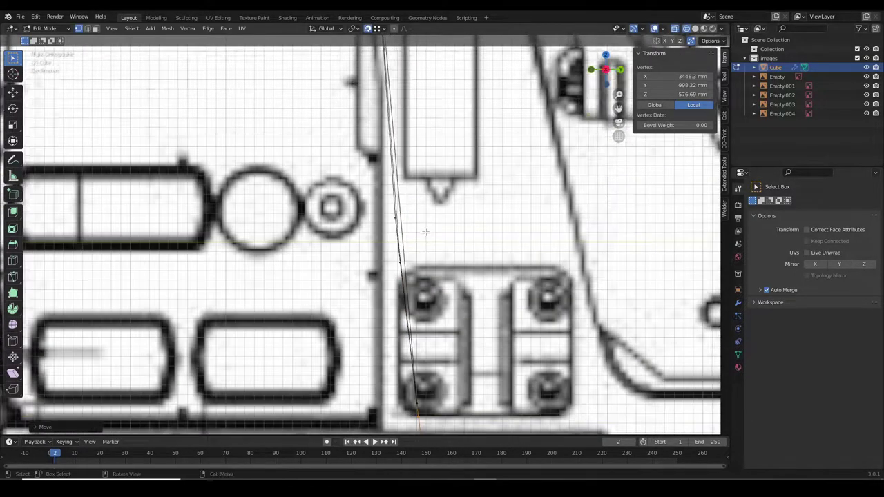
scroll(409, 243, up, 4)
click(437, 271)
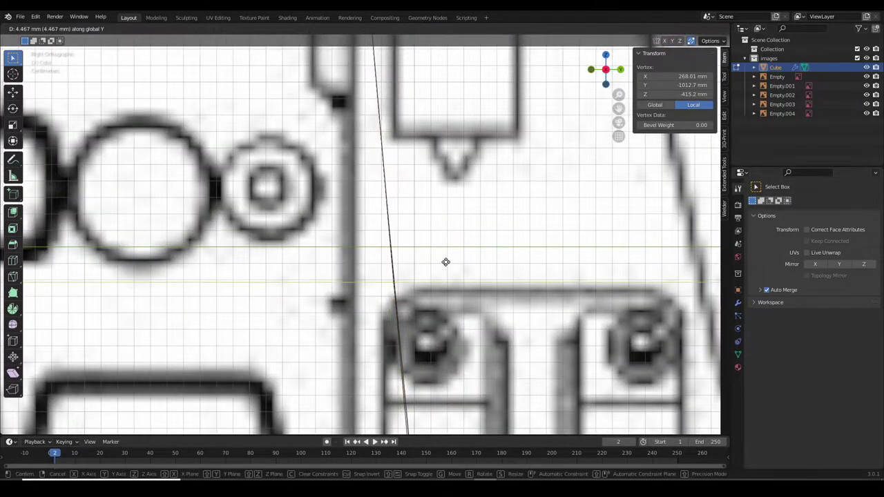
scroll(446, 260, up, 3)
drag(451, 276, 381, 304)
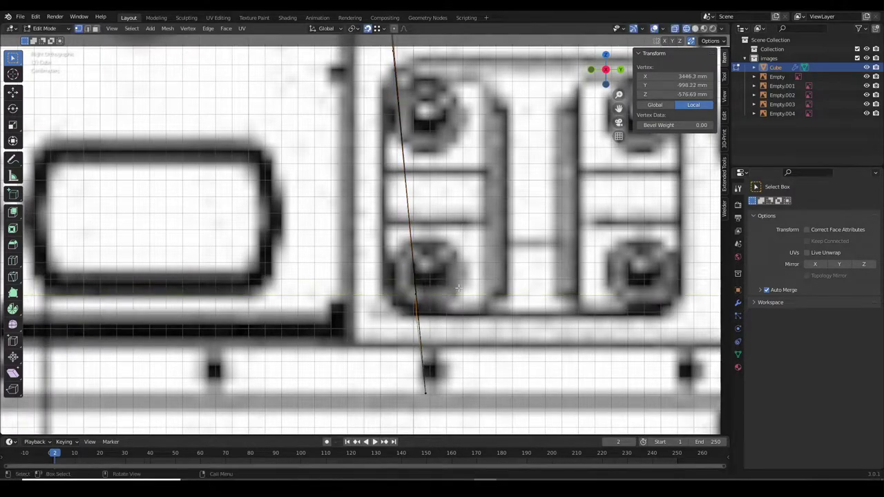
click(459, 288)
scroll(460, 288, down, 3)
mouse_move(459, 288)
middle_down()
mouse_move(600, 272)
mouse_move(375, 311)
mouse_move(415, 246)
mouse_move(361, 280)
mouse_move(403, 274)
middle_up()
Isolate the large lower side face and lower-left face to check them against the blueprint.
key(Tab)
key(Tab)
key(3)
click(402, 274)
shift+click(311, 307)
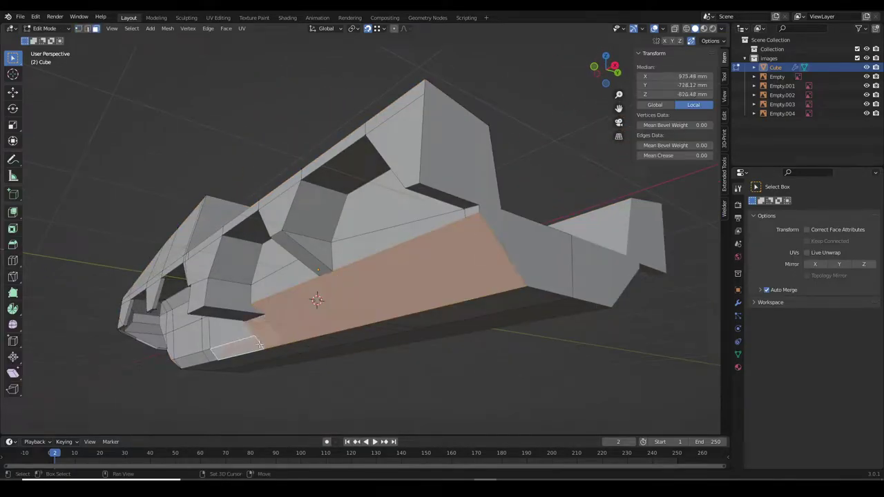
key(shift+h)
key(KP_3)
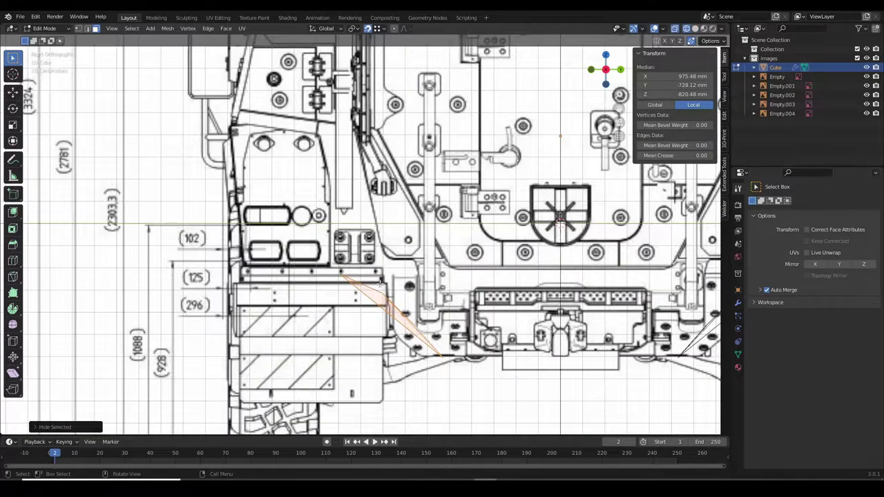
scroll(380, 282, down, 2)
scroll(381, 282, down, 2)
scroll(380, 282, down, 2)
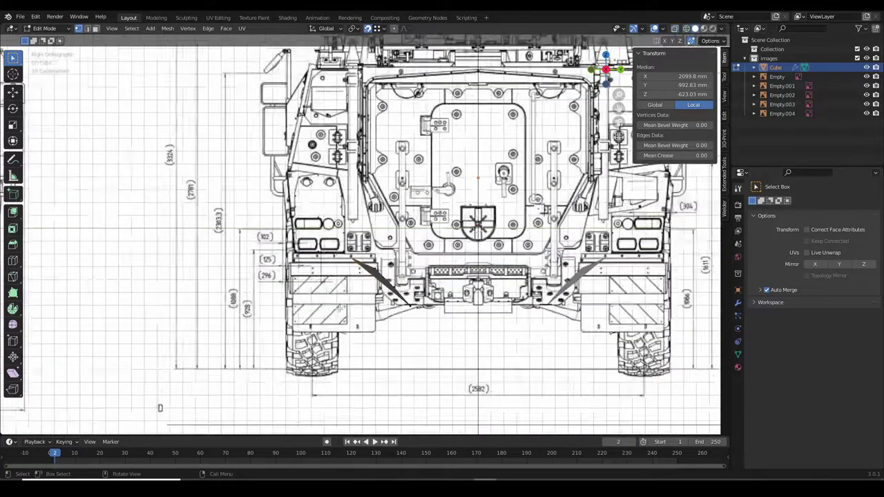
key(alt+h)
mouse_move(381, 283)
middle_down()
mouse_move(520, 173)
mouse_move(531, 195)
mouse_move(438, 230)
mouse_move(361, 231)
middle_up()
key(alt+a)
Lower the hull vertex 16.81 mm along Z to match the side blueprint line.
key(KP_3)
scroll(483, 228, up, 3)
scroll(414, 228, up, 2)
scroll(361, 230, down, 2)
scroll(361, 230, up, 3)
scroll(361, 230, up, 3)
key(g)
key(z)
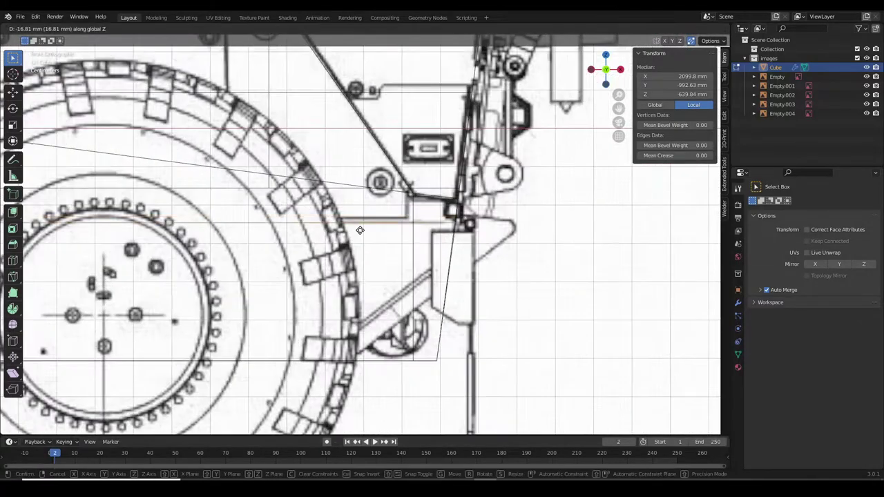
click(552, 227)
scroll(553, 227, down, 4)
mouse_move(552, 227)
middle_down()
mouse_move(337, 236)
mouse_move(461, 243)
middle_up()
key(KP_1)
Hide the selected part of the mesh and check the hull from top and front.
key(KP_3)
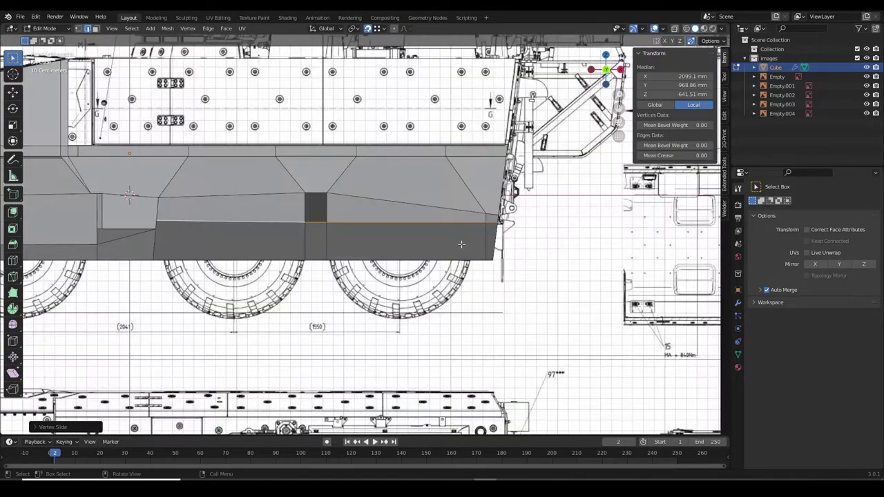
key(h)
scroll(283, 303, up, 2)
middle_drag(282, 304, 282, 303)
key(KP_7)
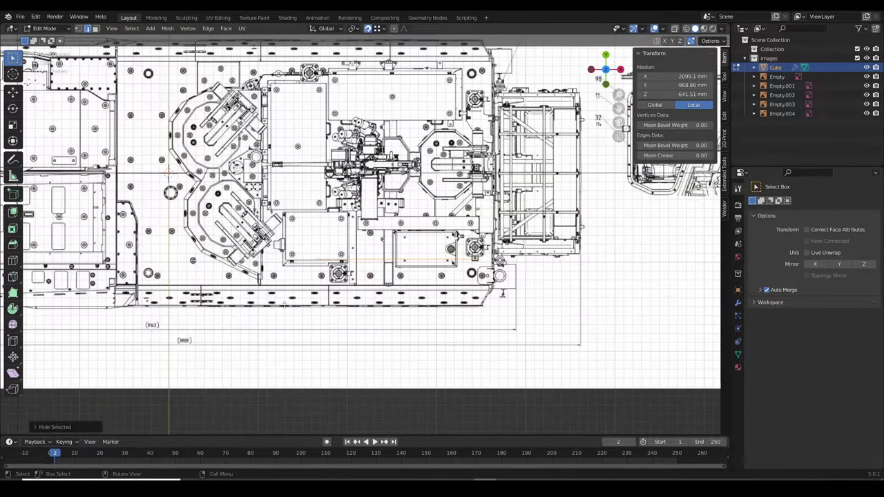
key(KP_1)
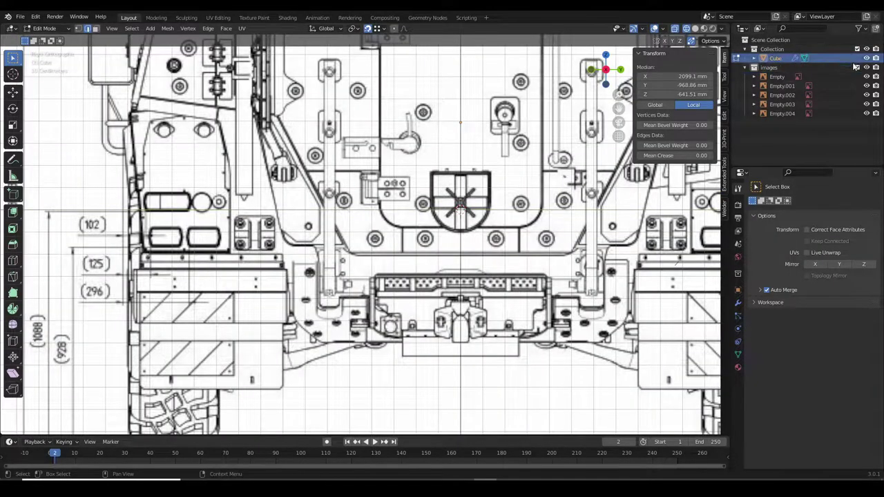
Hide the blueprint reference images and confirm the pending vertex move.
click(857, 66)
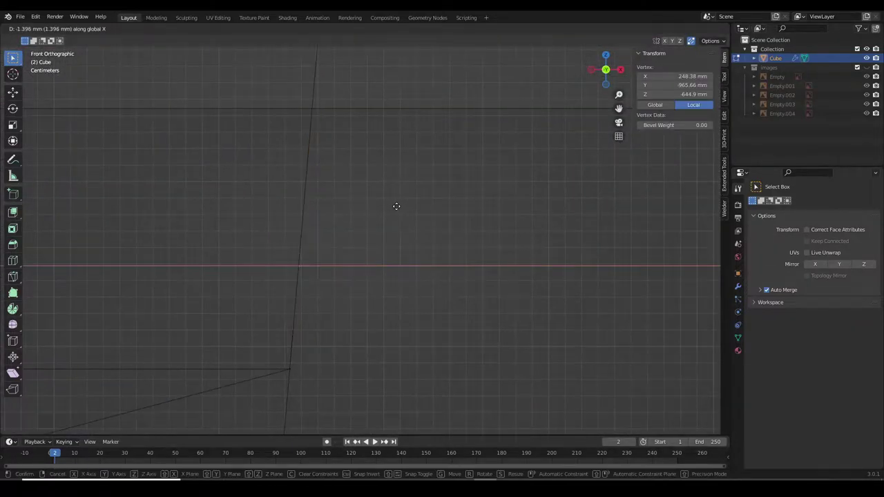
click(396, 205)
scroll(396, 206, down, 6)
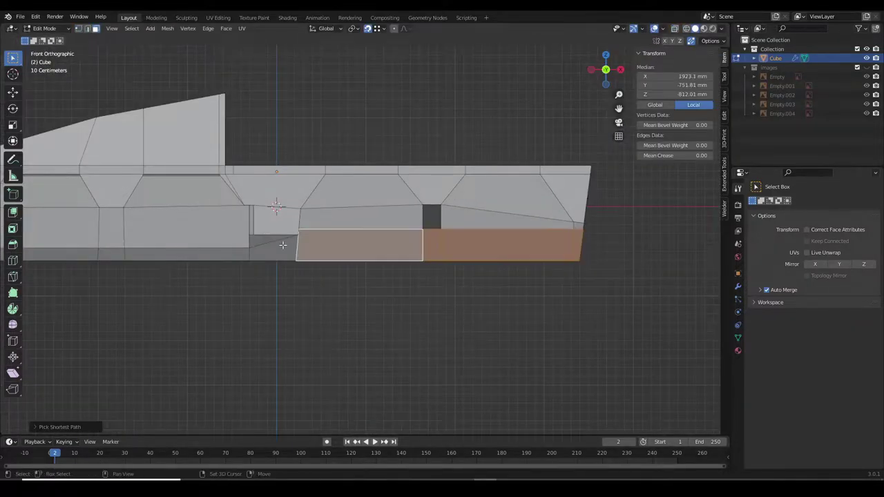
scroll(283, 244, up, 3)
Isolate the selected faces and, in right side view, box-select vertices and shift them along Y.
key(shift+h)
key(KP_3)
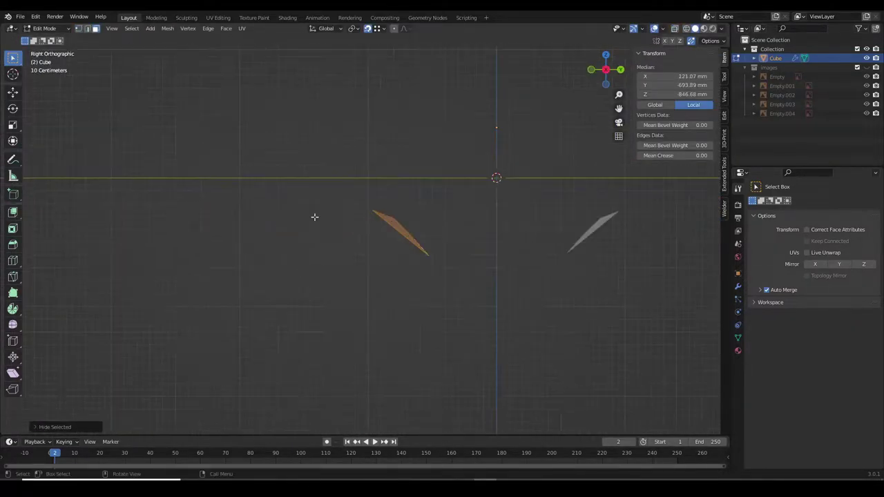
scroll(271, 213, down, 2)
drag(310, 198, 255, 235)
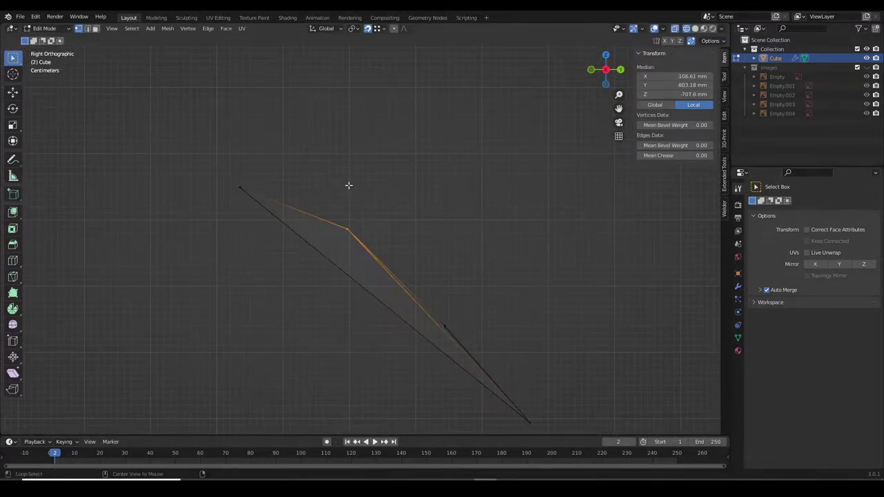
click(385, 160)
scroll(531, 255, up, 2)
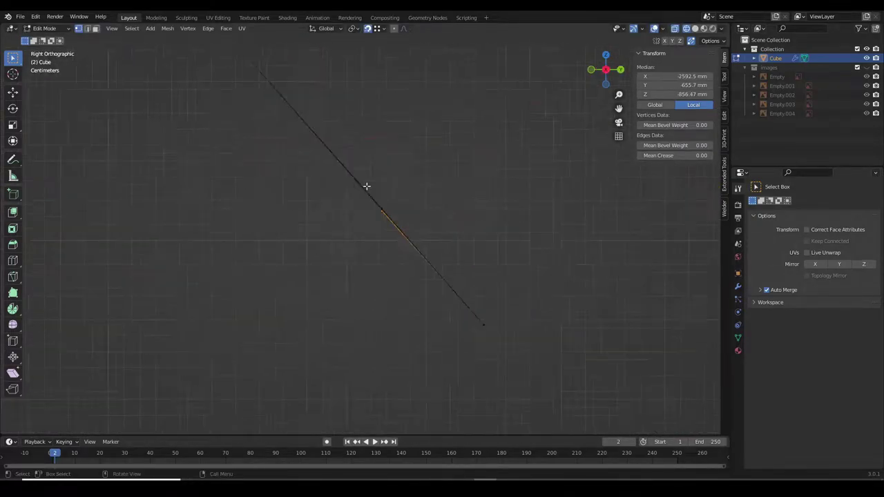
Hide the selected hull faces and pick a corner vertex in right side view.
middle_drag(521, 228, 479, 164)
click(475, 227)
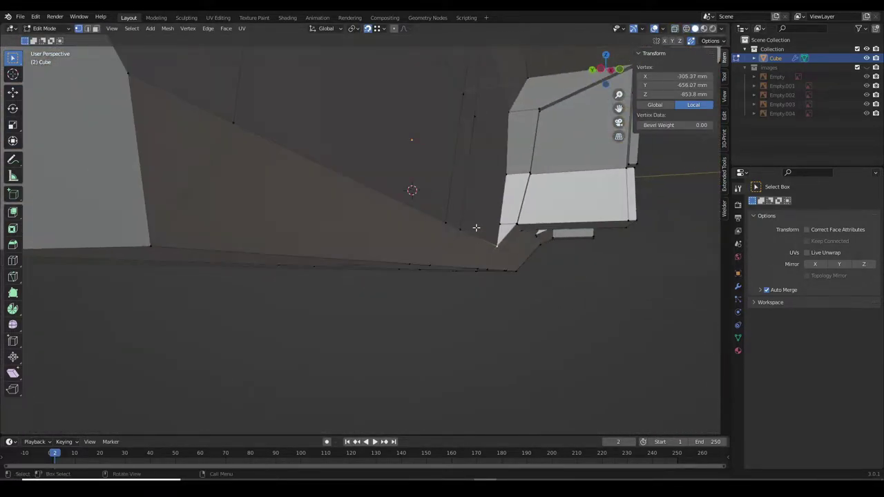
middle_drag(476, 227, 320, 226)
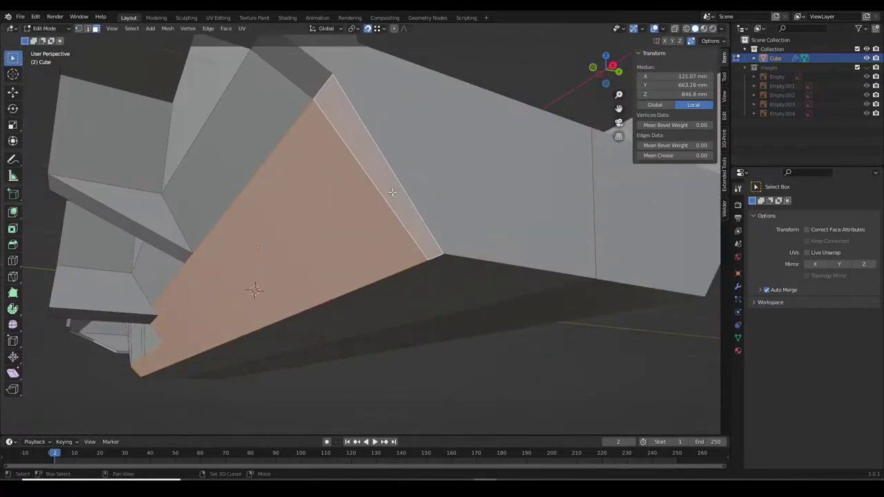
key(h)
key(KP_3)
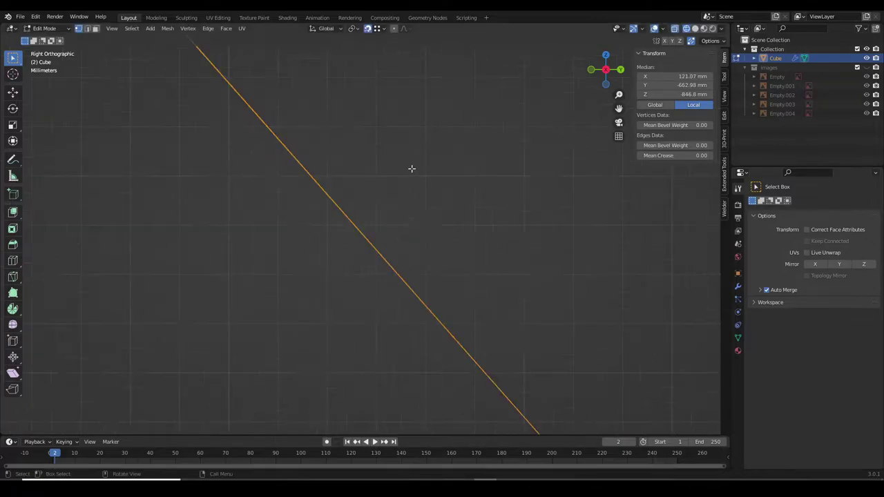
click(404, 190)
Start moving the chosen vertex and check the hull against the blueprint in X-ray.
key(g)
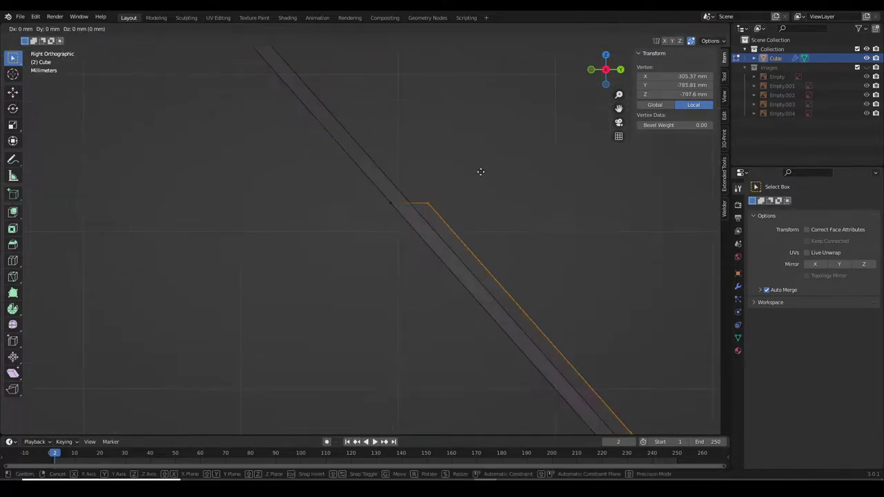
key(grave)
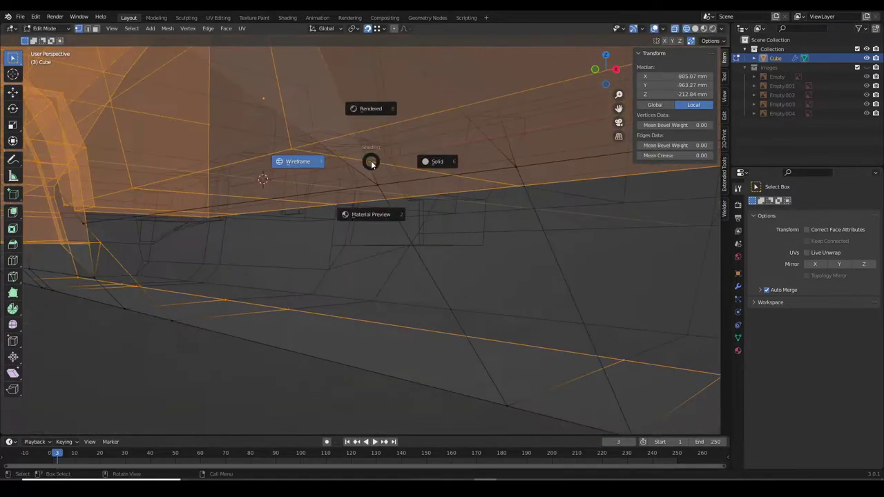
mouse_move(367, 162)
middle_down()
mouse_move(352, 272)
mouse_move(478, 226)
middle_up()
drag(478, 227, 452, 259)
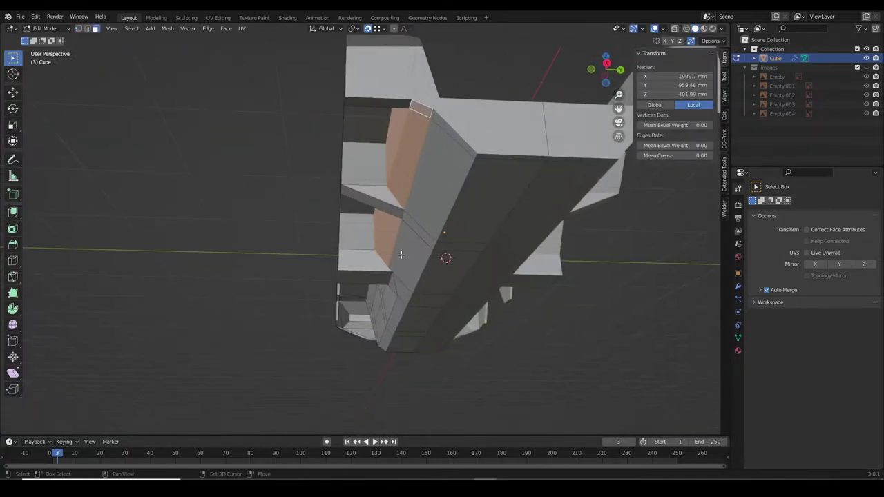
middle_drag(337, 235, 546, 237)
scroll(464, 274, up, 5)
key(alt+z)
scroll(460, 272, up, 1)
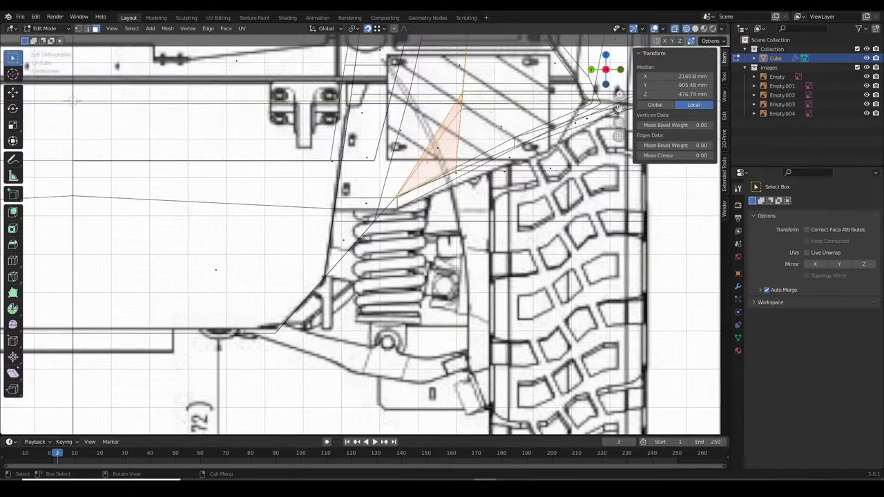
key(alt+z)
scroll(456, 268, down, 3)
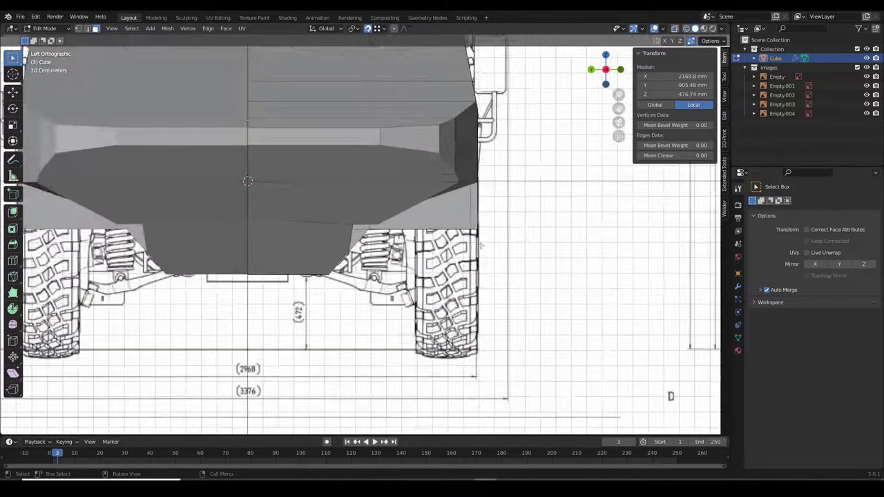
middle_drag(457, 268, 355, 246)
scroll(354, 246, up, 5)
Move the strip of lower side faces -22.69 mm along Y in front view.
drag(516, 124, 317, 253)
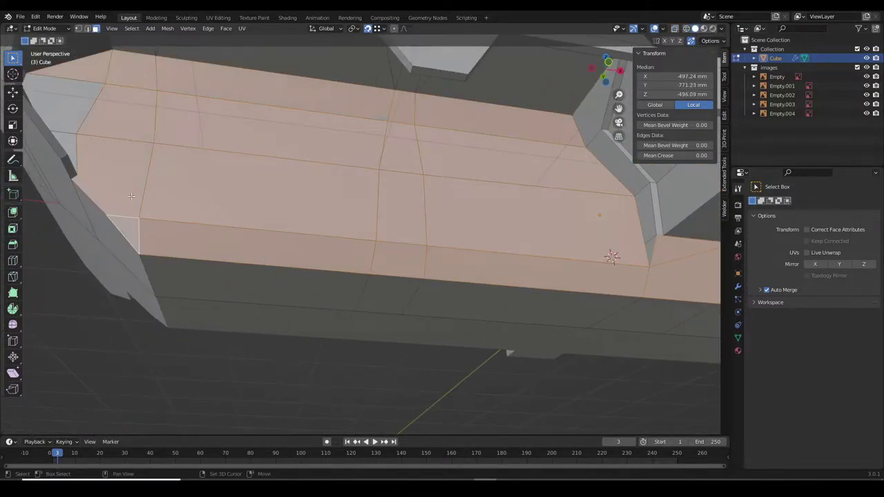
middle_drag(131, 196, 276, 207)
key(KP_1)
key(alt+z)
scroll(390, 279, up, 5)
key(g)
key(y)
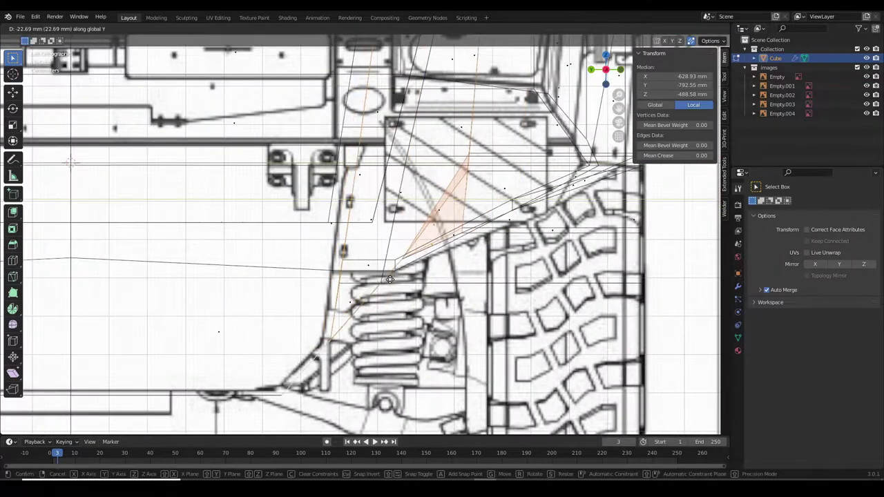
click(403, 280)
key(alt+z)
Slide individual vertices along Y to line them up with the blueprint.
mouse_move(403, 279)
middle_down()
mouse_move(322, 211)
mouse_move(334, 166)
middle_up()
middle_drag(243, 115, 376, 185)
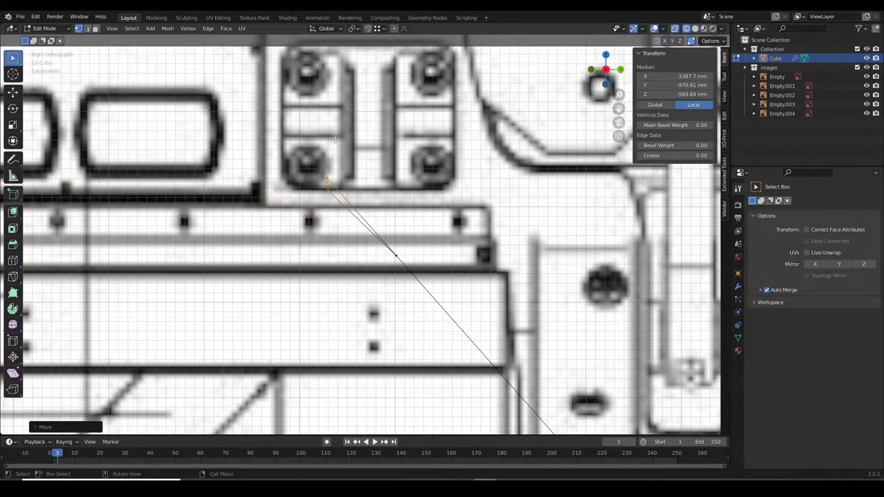
scroll(334, 140, up, 4)
key(g)
key(y)
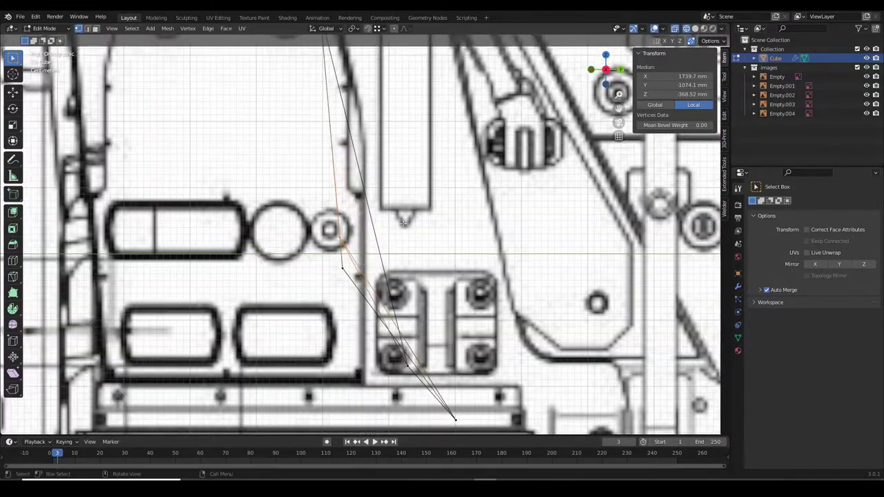
click(422, 237)
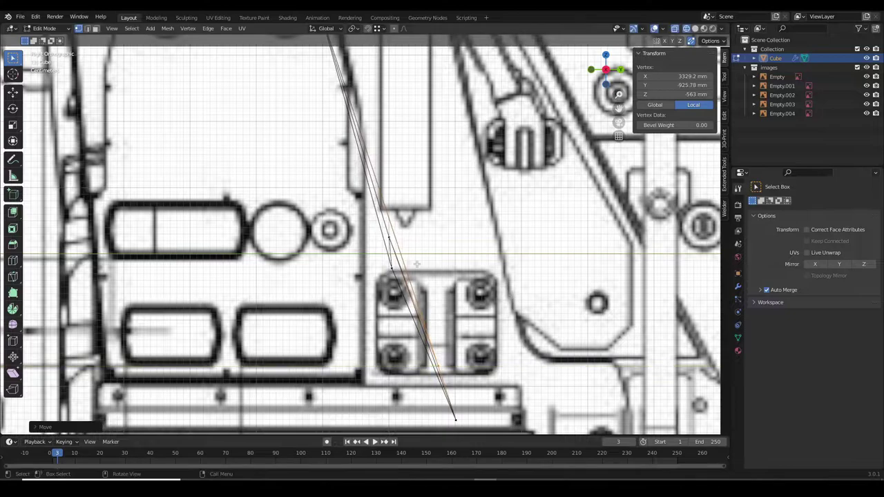
scroll(416, 263, up, 2)
click(388, 187)
scroll(388, 188, down, 3)
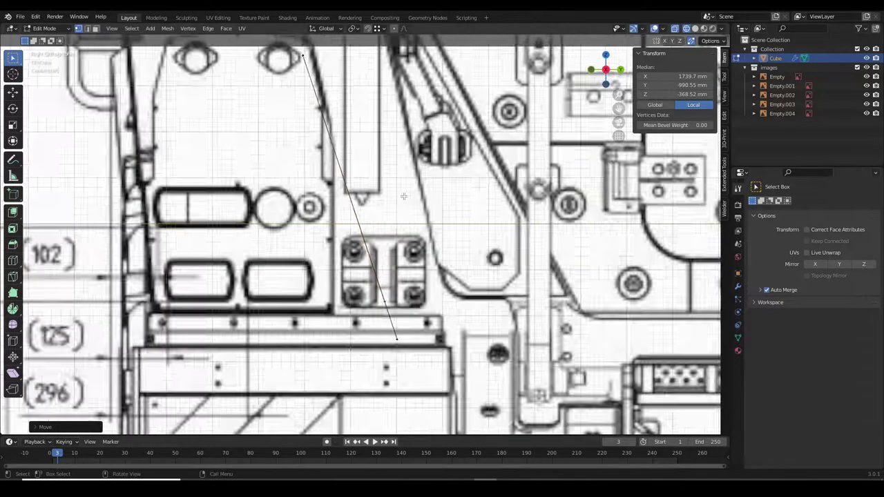
scroll(382, 200, up, 2)
Move one more vertex, return to Object Mode and save the Boxer Fahrzeug ohne Module file.
key(g)
mouse_move(381, 200)
middle_down()
mouse_move(559, 252)
mouse_move(485, 123)
mouse_move(451, 132)
mouse_move(482, 168)
mouse_move(434, 211)
mouse_move(558, 288)
middle_up()
key(Tab)
key(ctrl+s)
key(KP_1)
Re-enter Edit Mode on the hull, cancel a trial X move, and return to front view.
scroll(558, 288, up, 5)
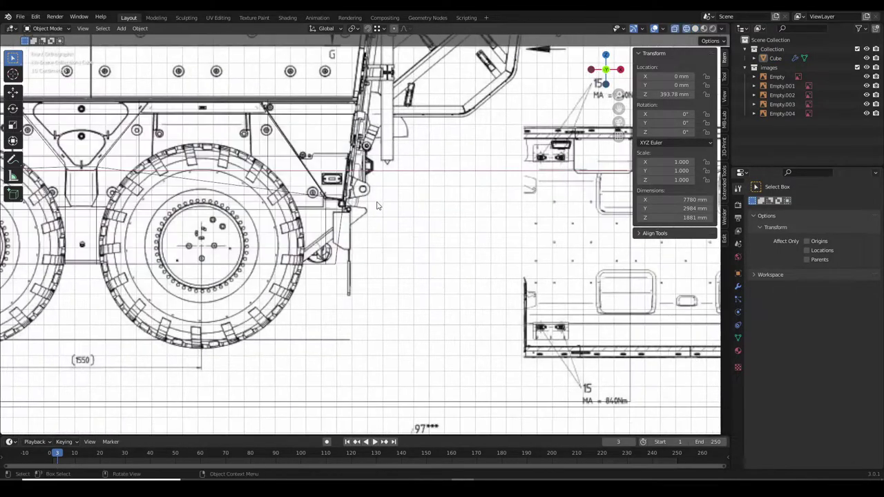
scroll(483, 303, up, 3)
key(Tab)
scroll(377, 327, up, 3)
key(g)
key(x)
key(Escape)
scroll(377, 326, down, 3)
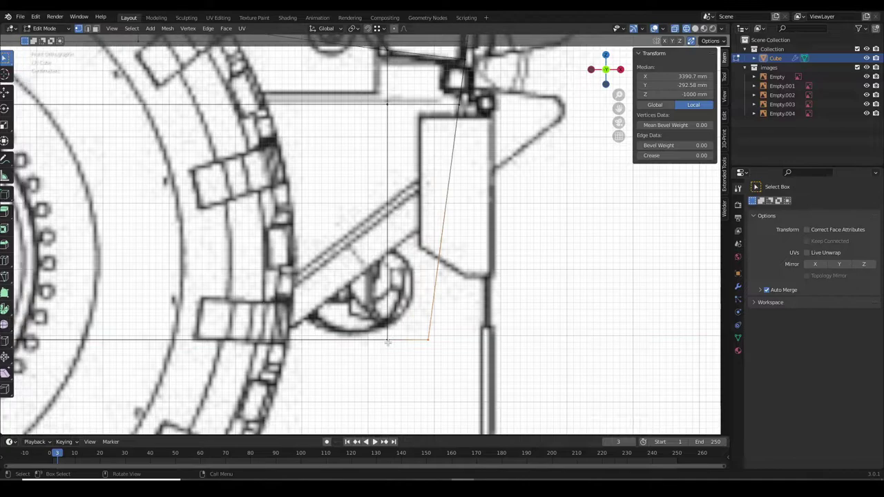
middle_drag(378, 326, 341, 274)
key(shift+z)
key(KP_1)
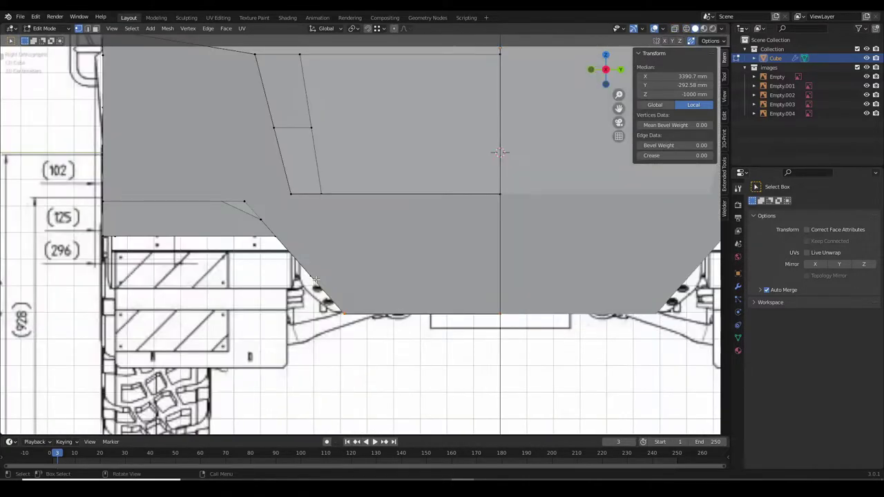
key(Escape)
Select a vertex near the hinge in front wireframe view and inspect it in perspective.
middle_drag(476, 221, 441, 234)
key(KP_1)
scroll(430, 252, up, 4)
key(shift+z)
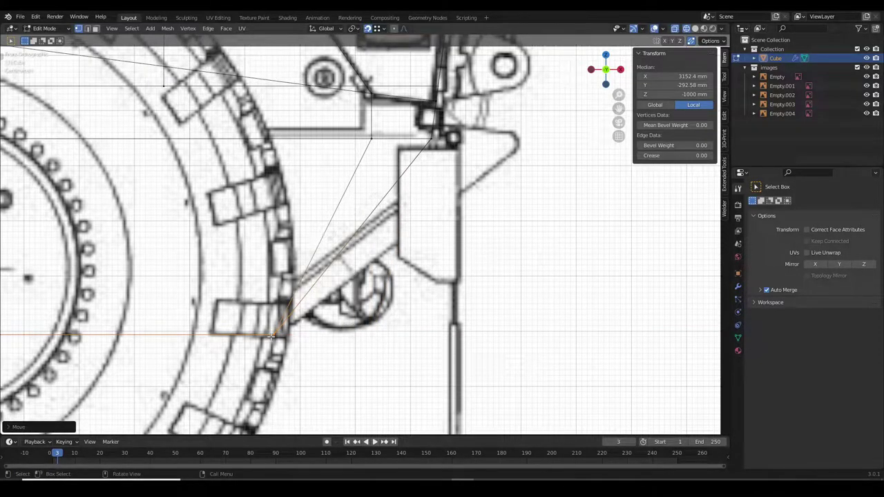
scroll(421, 238, up, 2)
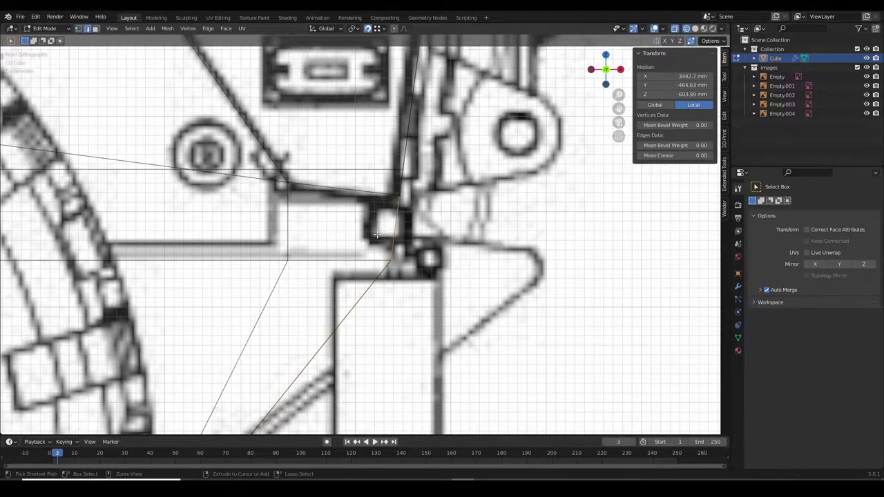
scroll(376, 234, up, 4)
click(443, 204)
middle_drag(441, 189, 416, 221)
key(shift+z)
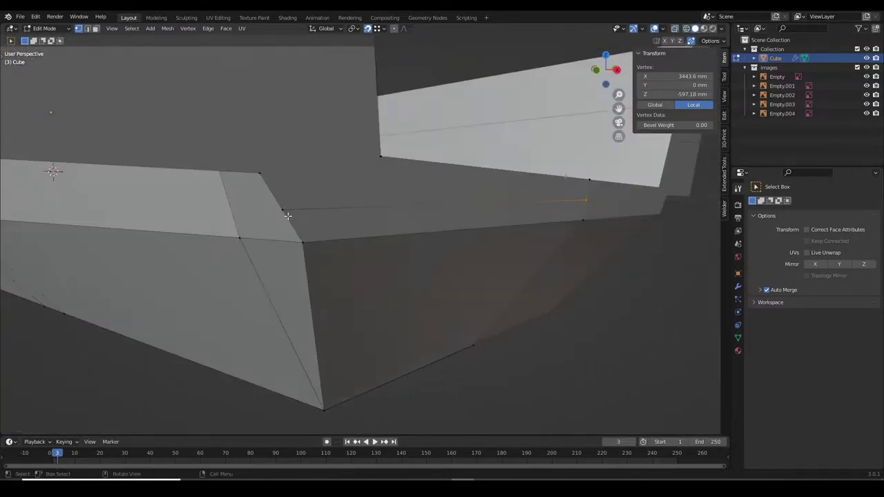
key(KP_1)
key(shift+z)
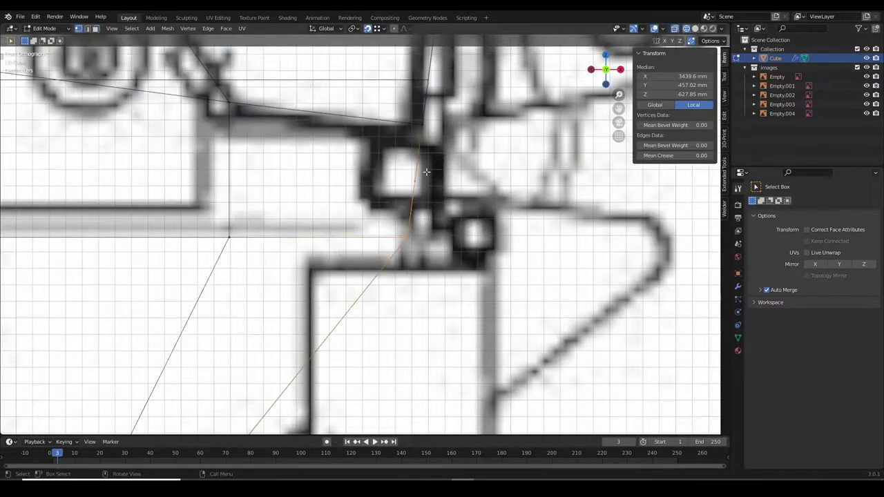
scroll(669, 232, down, 3)
scroll(591, 239, down, 3)
scroll(560, 152, down, 3)
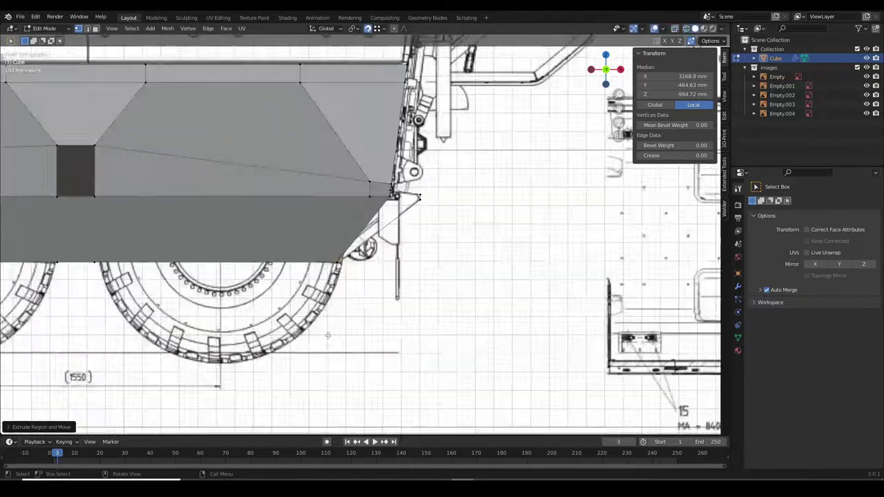
Place the extruded wheel-arch piece and select one vertex of the new flap.
click(560, 152)
key(shift+z)
mouse_move(560, 152)
middle_down()
mouse_move(338, 244)
mouse_move(359, 276)
mouse_move(405, 262)
mouse_move(360, 200)
middle_up()
key(g)
click(369, 292)
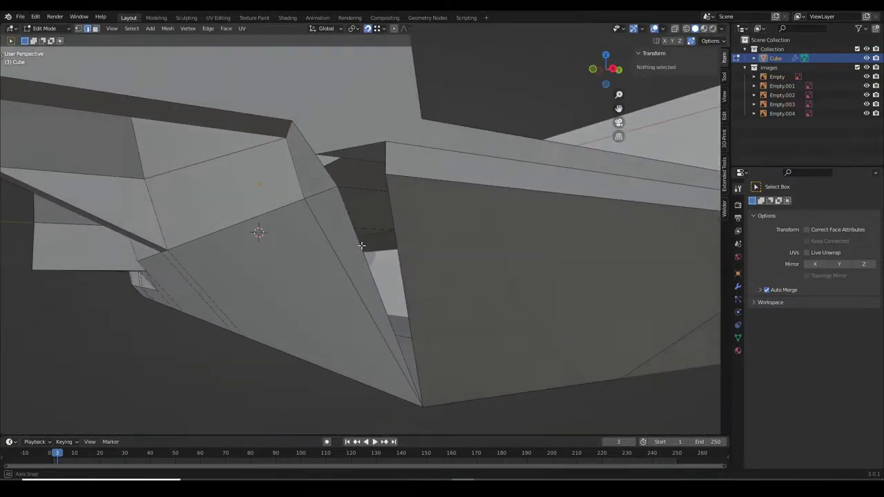
click(360, 201)
In right view, move the flap vertex along Y to -882.88 mm and fill the gap with a face.
key(KP_3)
key(shift+z)
key(g)
key(y)
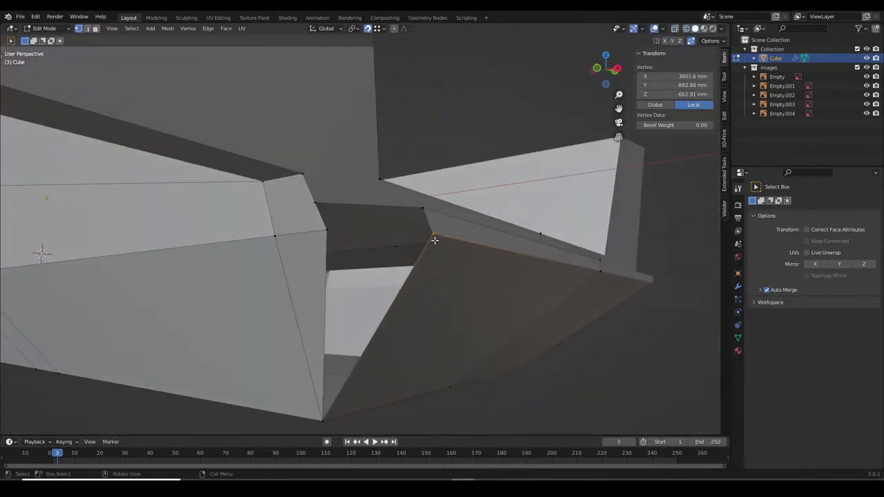
key(alt+f)
Select the short edge near the bracket and dissolve its vertices.
middle_drag(392, 230, 414, 242)
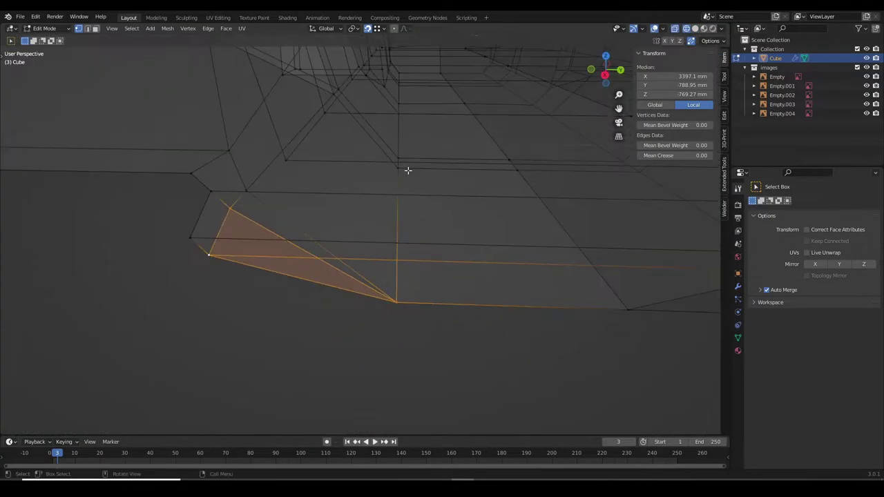
key(2)
click(359, 196)
click(488, 183)
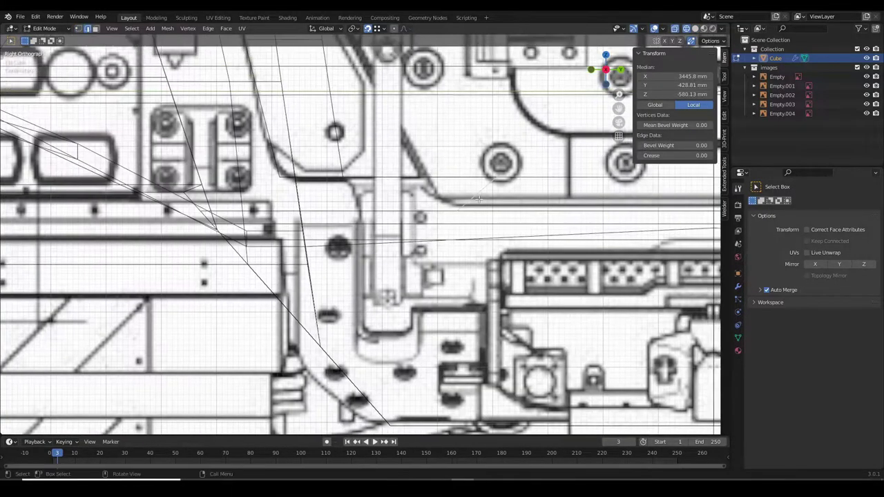
key(g)
key(y)
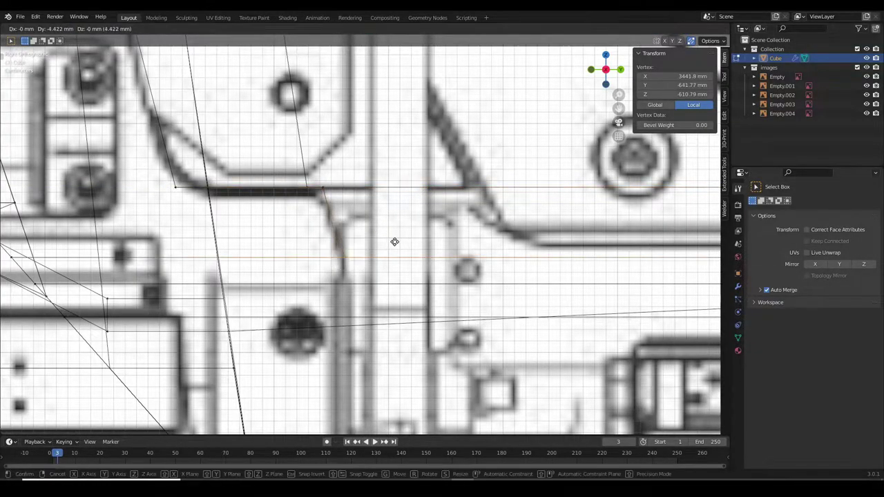
key(x)
click(358, 312)
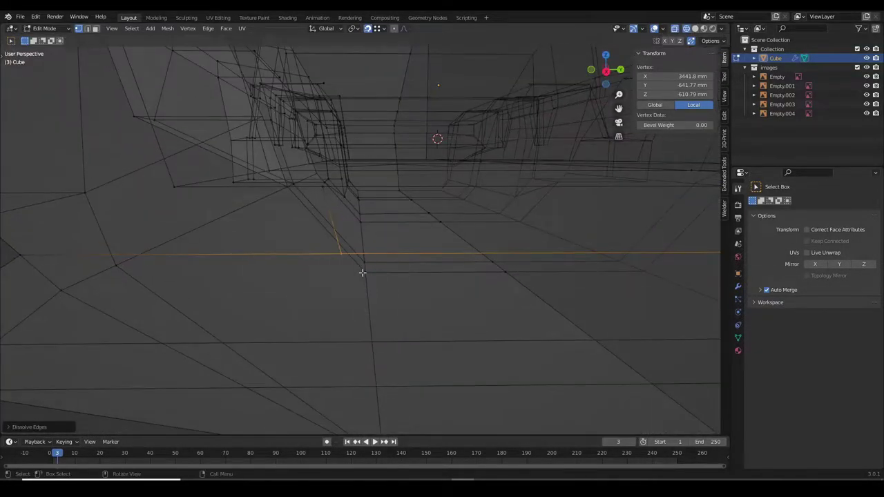
Knife-cut a new edge from the bracket corner, using an angle-constrained cut.
key(k)
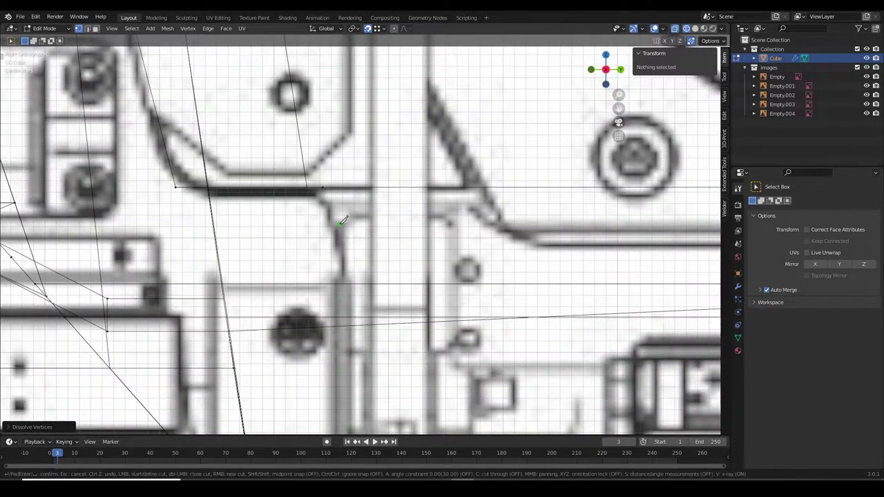
key(Escape)
scroll(331, 177, up, 2)
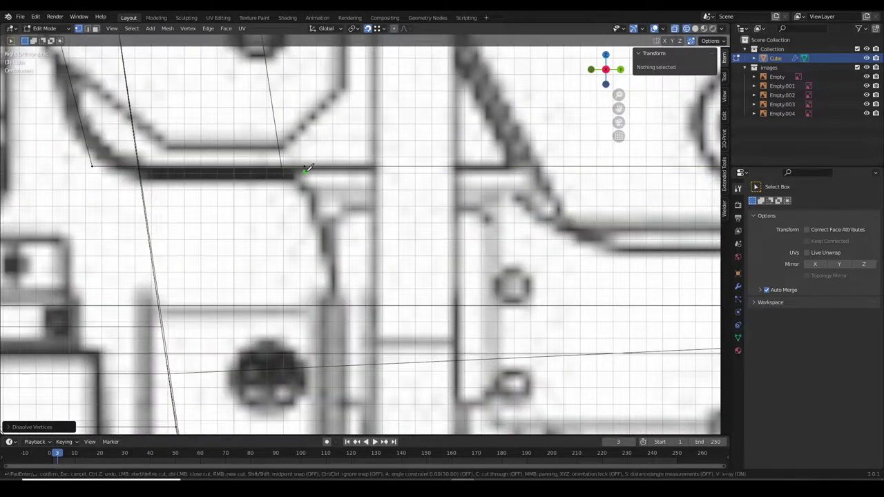
click(308, 167)
scroll(308, 168, down, 3)
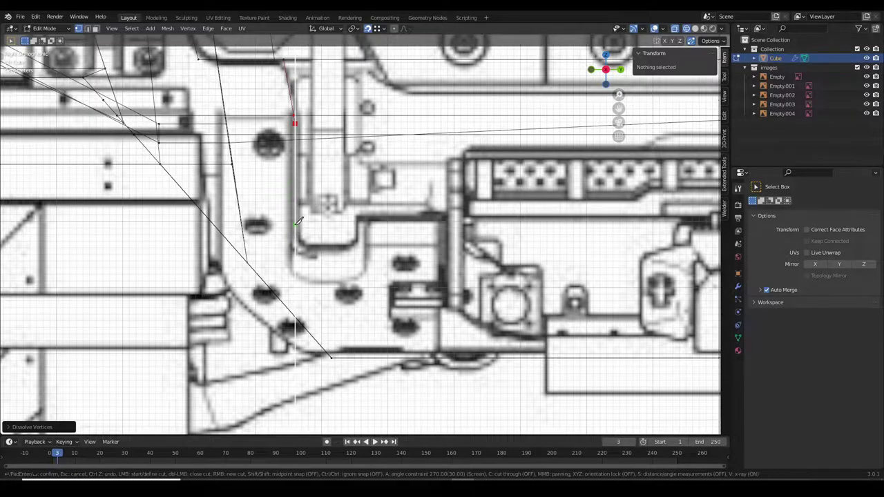
key(a)
scroll(653, 214, down, 3)
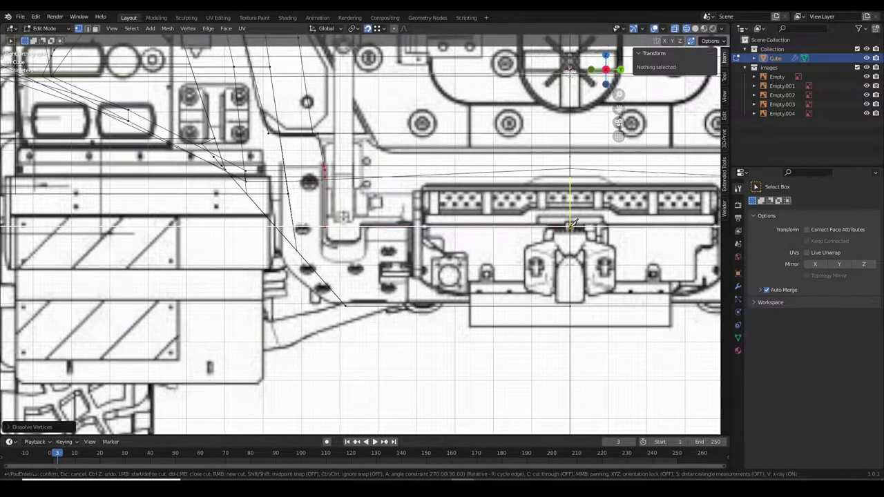
key(Return)
Select a face on the sloped ledge and cut a new edge across it.
mouse_move(572, 223)
middle_down()
mouse_move(390, 218)
mouse_move(387, 290)
middle_up()
key(3)
click(392, 264)
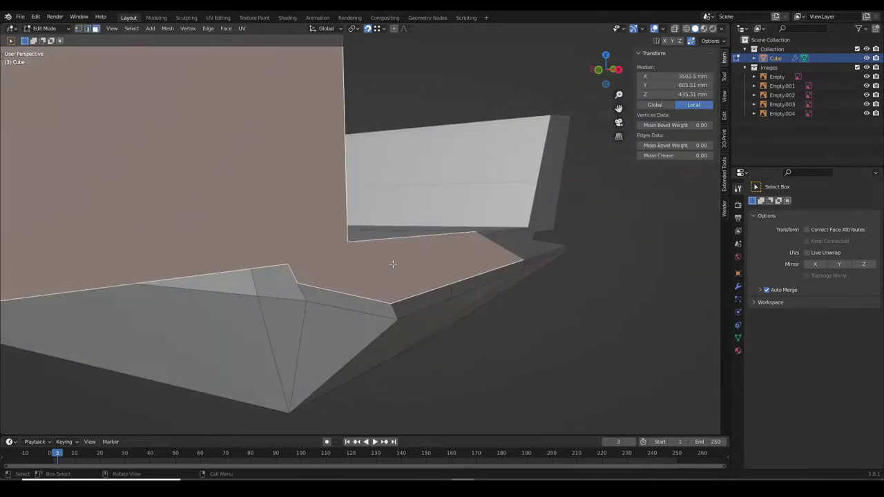
key(2)
middle_drag(392, 263, 366, 276)
click(303, 332)
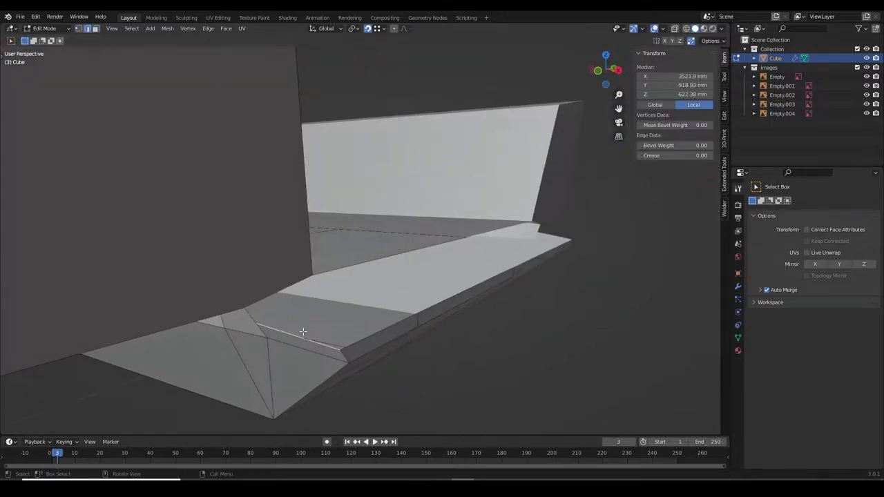
scroll(302, 332, up, 5)
middle_drag(303, 332, 387, 275)
key(alt+a)
click(342, 305)
key(1)
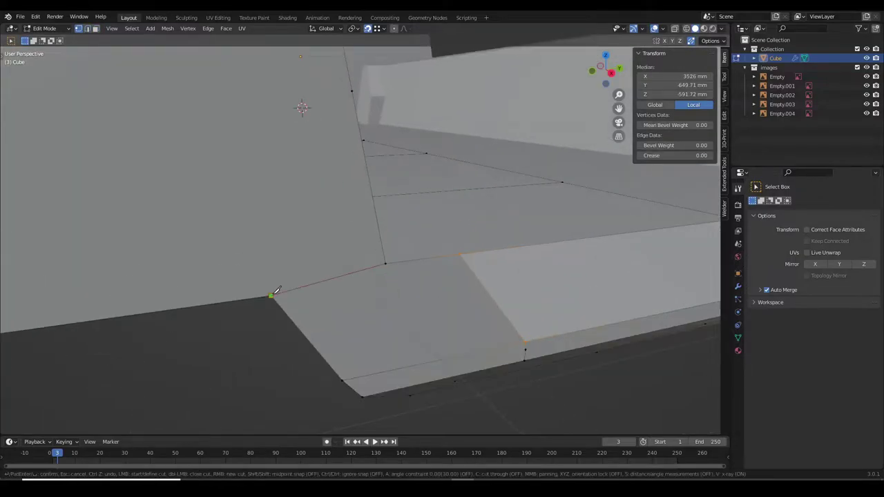
key(Return)
Select the new corner vertex of the cut and move it to reshape the ledge.
mouse_move(275, 290)
middle_down()
mouse_move(513, 307)
mouse_move(138, 131)
mouse_move(324, 230)
mouse_move(392, 300)
mouse_move(426, 271)
mouse_move(406, 183)
middle_up()
key(3)
key(alt+a)
click(513, 307)
key(1)
click(138, 131)
click(286, 234)
Make an initial knife cut over the hull in top view against the blueprint.
key(KP_7)
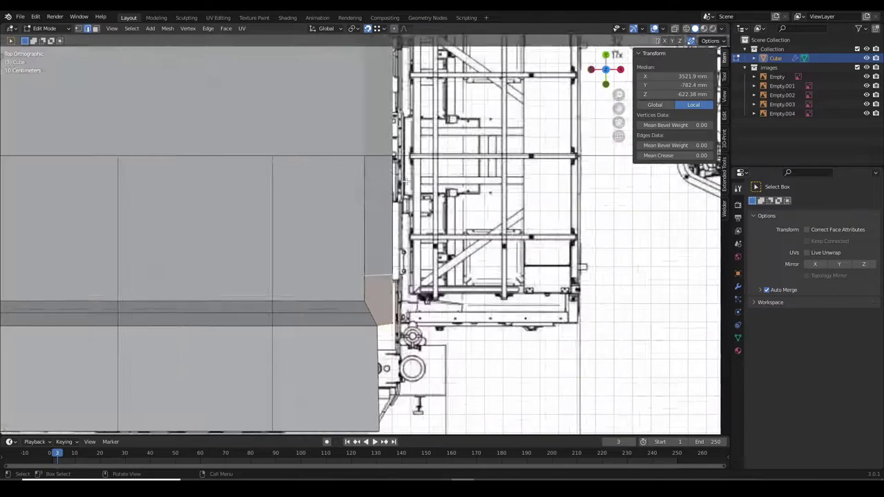
scroll(379, 276, down, 2)
key(k)
shift+middle_drag(305, 265, 592, 266)
key(Escape)
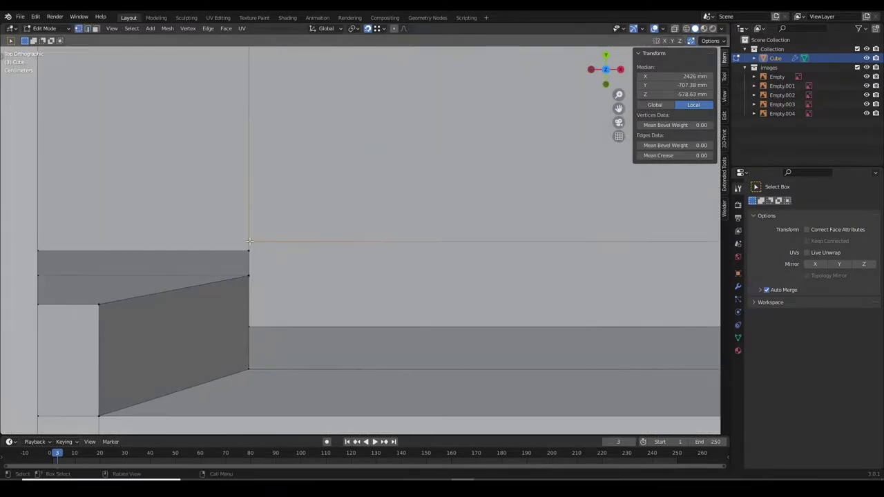
scroll(407, 214, down, 3)
mouse_move(386, 263)
middle_down()
mouse_move(407, 214)
mouse_move(407, 231)
mouse_move(441, 267)
mouse_move(390, 206)
mouse_move(430, 198)
mouse_move(415, 208)
mouse_move(415, 236)
mouse_move(387, 221)
mouse_move(379, 256)
middle_up()
In face mode, select then deselect a hull floor face and go to front blueprint view.
key(3)
click(424, 241)
key(alt+a)
key(KP_1)
scroll(390, 206, down, 1)
scroll(390, 205, down, 3)
Isolate the connected lower-front piece with Shift+H and knife-cut across it.
key(l)
key(shift+h)
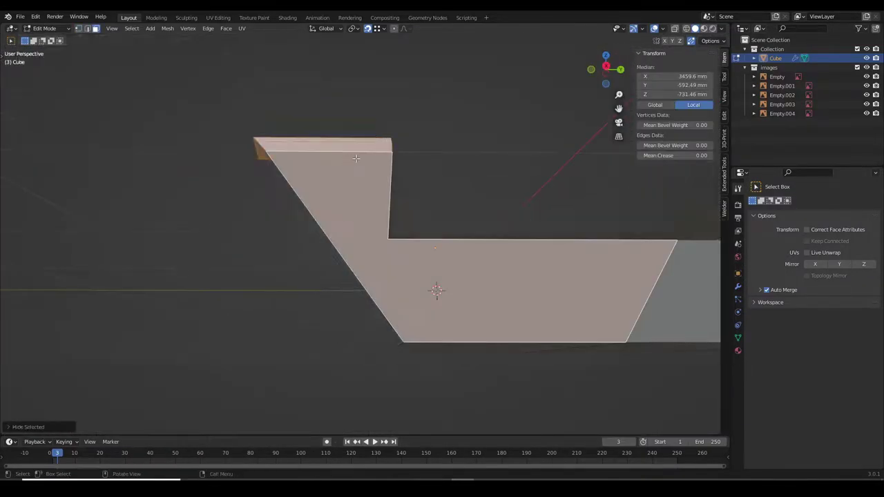
middle_drag(355, 158, 399, 233)
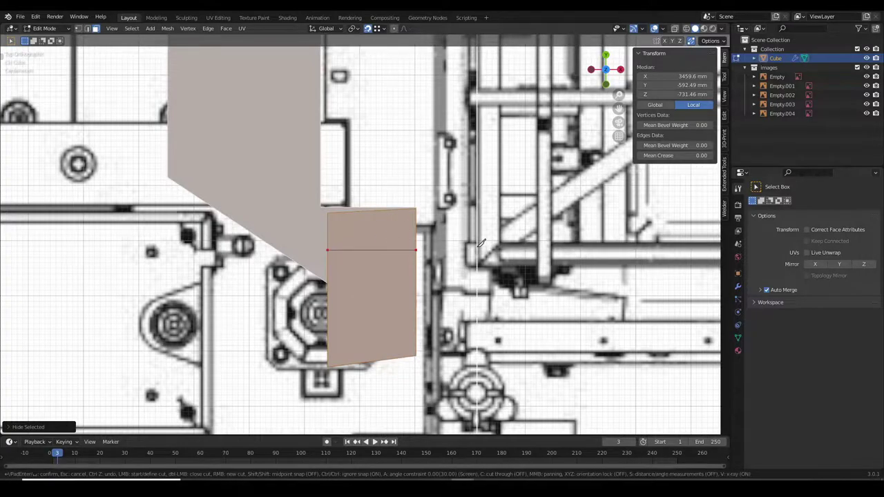
scroll(476, 246, up, 3)
scroll(373, 205, up, 2)
key(k)
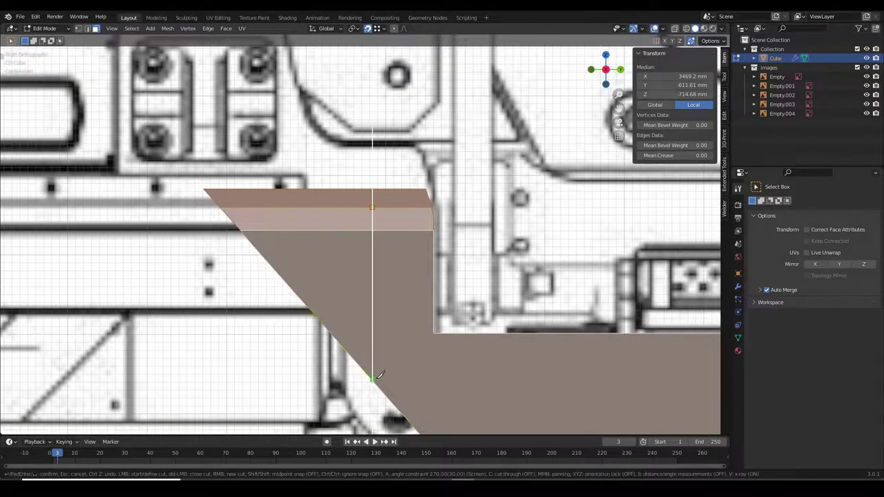
key(Return)
scroll(379, 374, down, 3)
mouse_move(379, 375)
middle_down()
mouse_move(377, 279)
mouse_move(506, 226)
middle_up()
Move an edge of the slanted front face vertically along Z to match the blueprint.
click(378, 279)
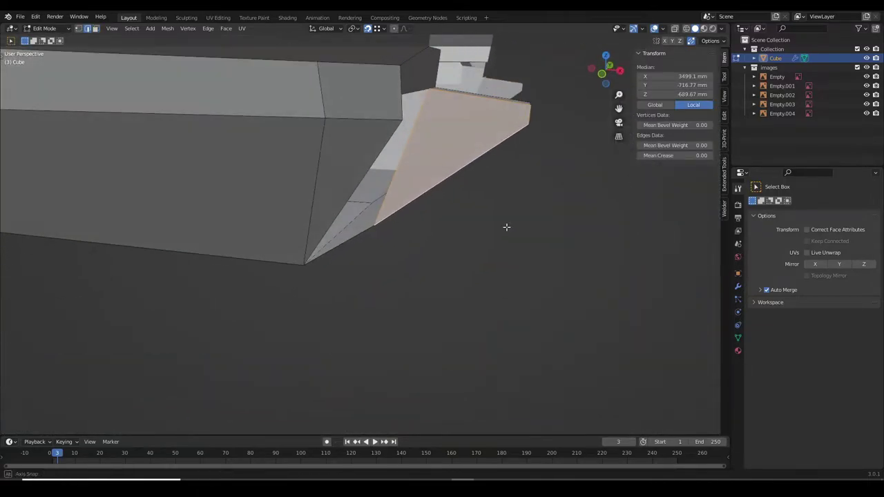
click(436, 185)
mouse_move(435, 185)
middle_down()
mouse_move(428, 114)
mouse_move(387, 242)
middle_up()
click(400, 127)
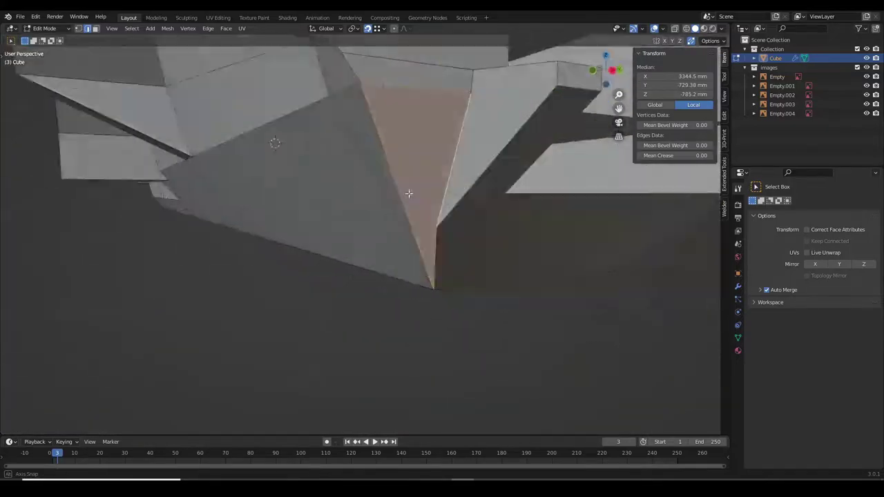
key(1)
click(387, 242)
click(392, 249)
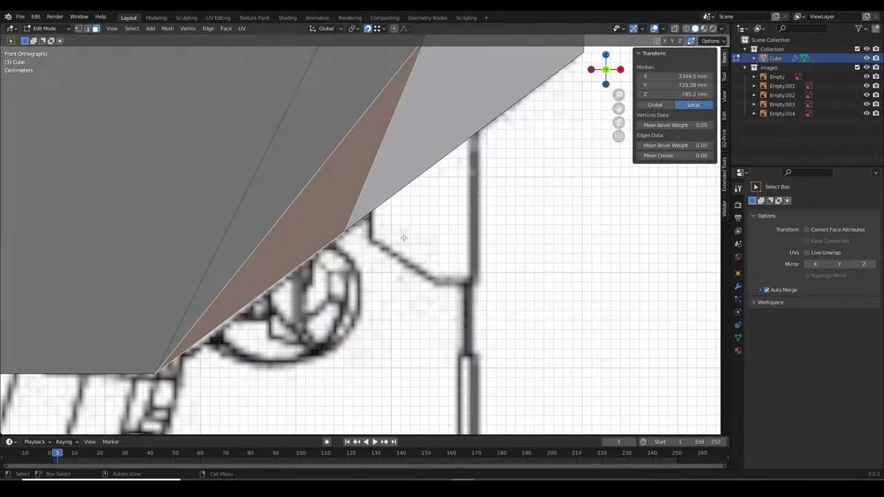
Knife-cut the isolated brown slanted face from its corner vertex along the blueprint, then unhide everything.
key(shift+h)
key(k)
scroll(250, 228, up, 4)
click(368, 229)
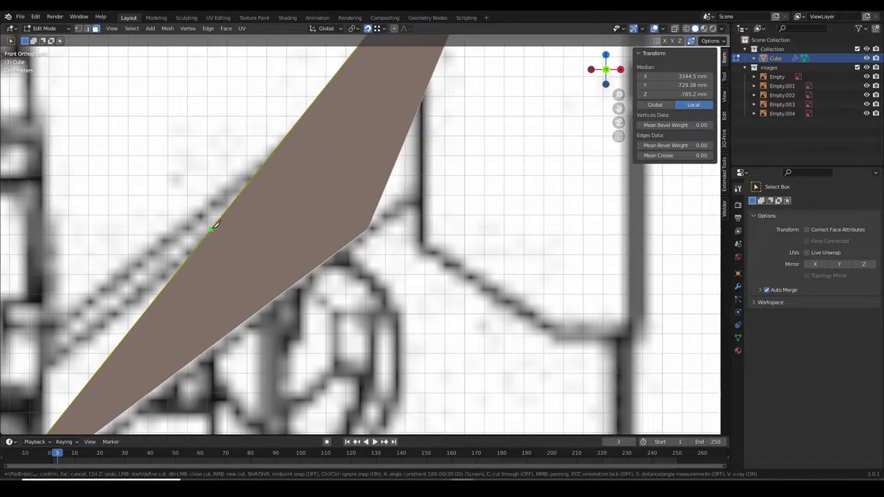
key(Return)
scroll(214, 225, down, 3)
key(alt+h)
key(k)
scroll(408, 228, up, 3)
mouse_move(250, 231)
middle_down()
mouse_move(147, 228)
mouse_move(424, 233)
middle_up()
key(Escape)
Save the file and dissolve the leftover edge from the new cut.
key(alt+a)
key(ctrl+s)
mouse_move(424, 272)
middle_down()
mouse_move(342, 247)
mouse_move(332, 207)
middle_up()
click(331, 207)
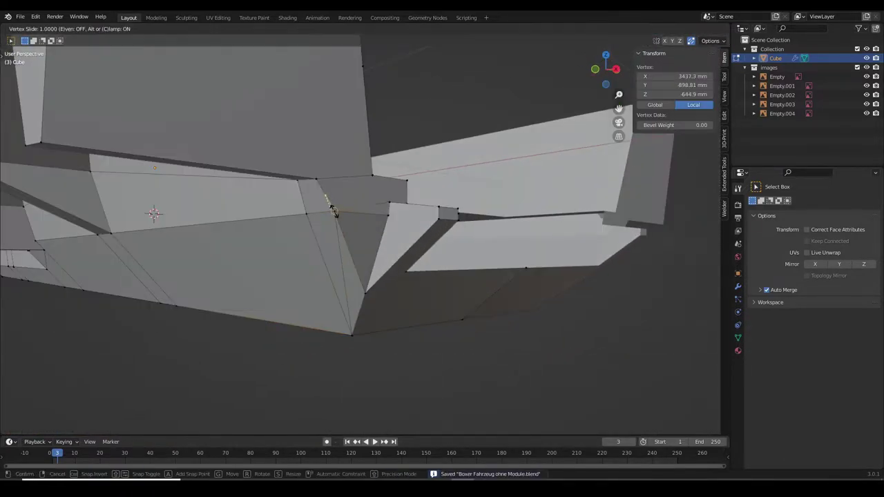
key(x)
click(339, 262)
mouse_move(339, 262)
middle_down()
mouse_move(420, 191)
mouse_move(479, 202)
mouse_move(393, 158)
mouse_move(414, 207)
mouse_move(457, 207)
mouse_move(467, 187)
mouse_move(424, 187)
mouse_move(429, 171)
middle_up()
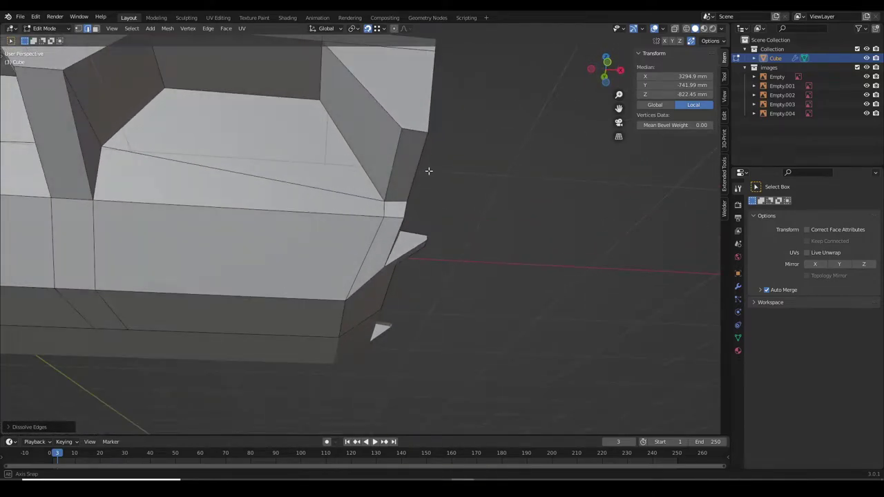
Knife-cut the front along the blueprint line, slide the vertex into place, and dissolve unneeded edges.
middle_drag(390, 209, 331, 221)
key(KP_1)
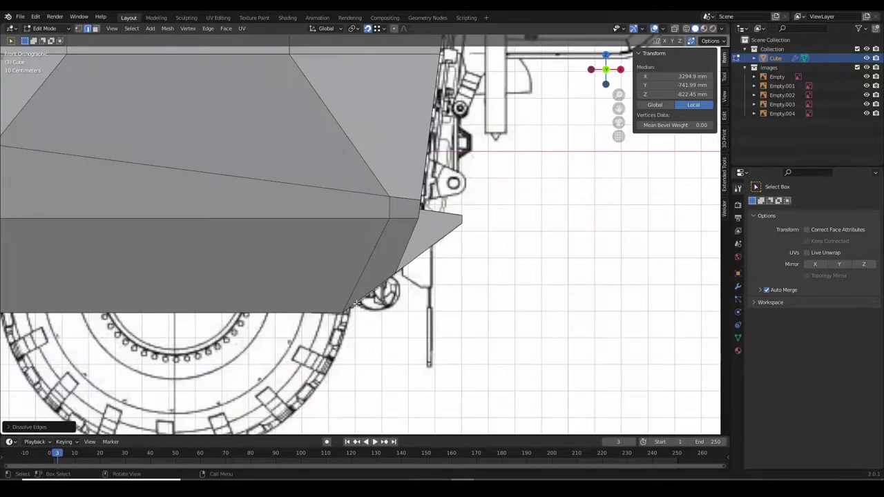
scroll(281, 234, up, 3)
key(k)
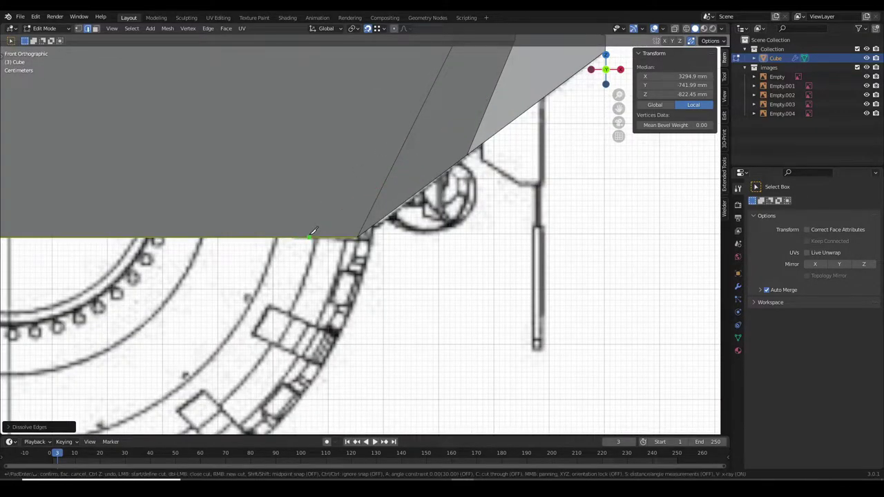
click(493, 90)
key(Return)
middle_drag(494, 90, 430, 177)
click(503, 150)
key(ctrl+x)
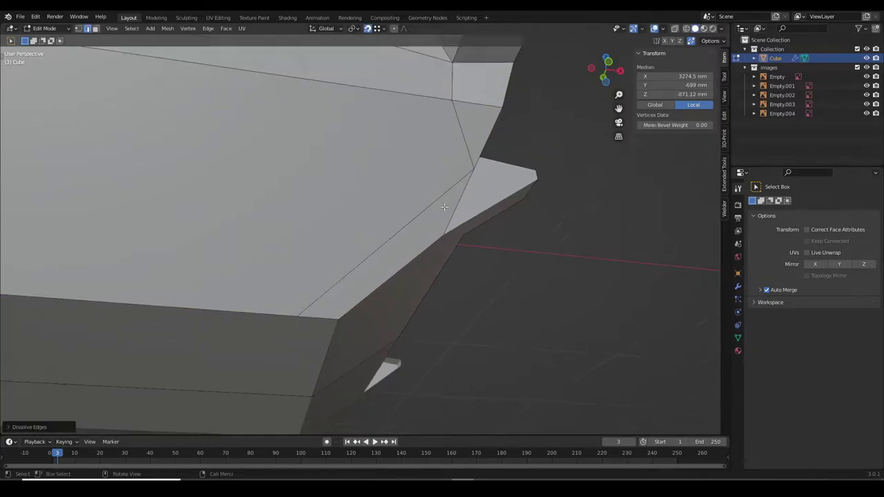
mouse_move(503, 151)
middle_down()
mouse_move(462, 195)
mouse_move(410, 209)
middle_up()
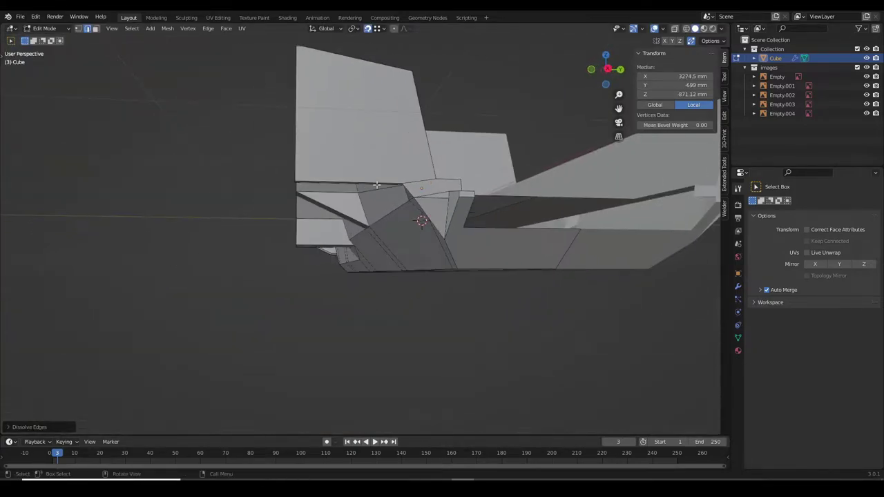
key(KP_1)
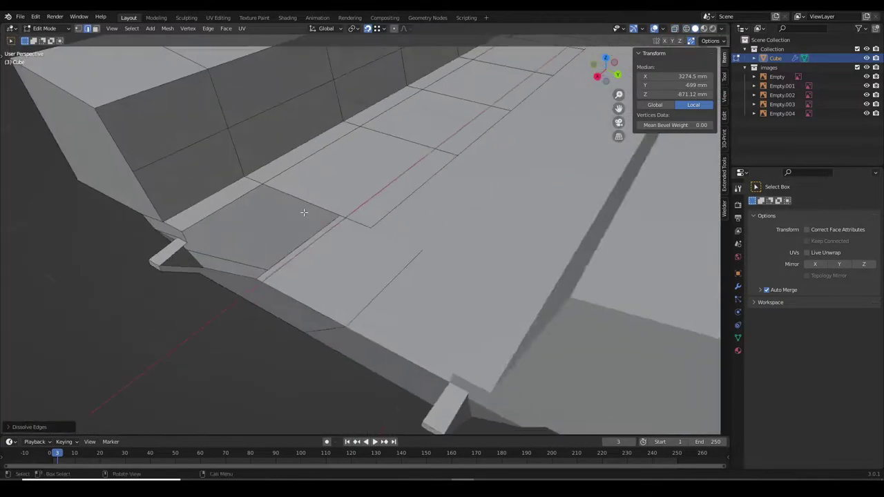
middle_drag(410, 210, 440, 174)
key(KP_3)
In X-ray side view, edge-slide a side-armor edge onto the blueprint line.
key(alt+z)
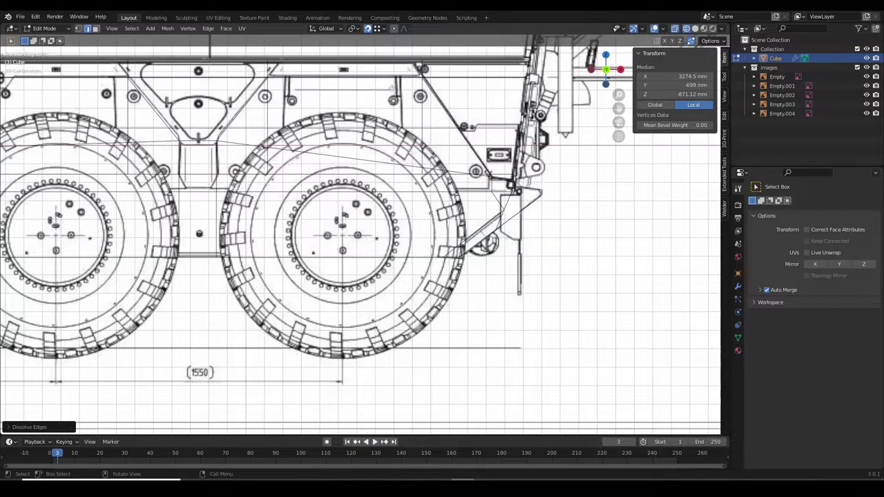
click(400, 123)
key(g)
key(g)
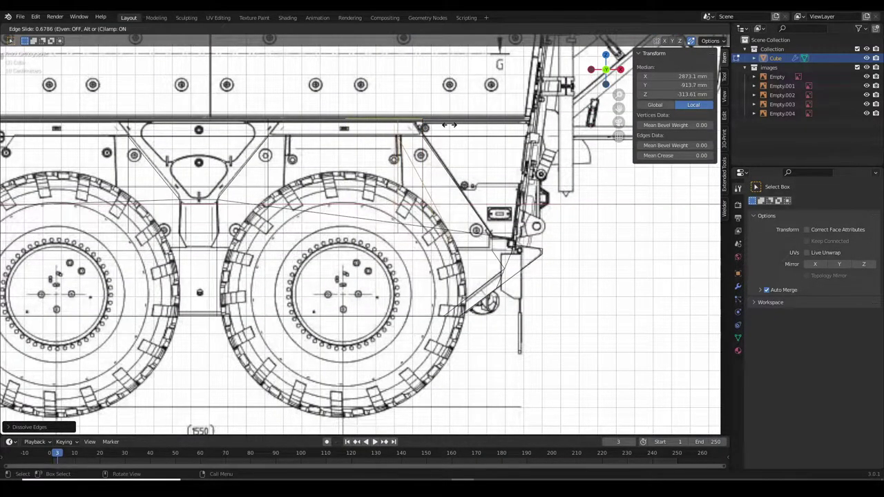
click(296, 126)
Add a loop cut across the side armor from the opposite side view.
key(ctrl+KP_3)
key(ctrl+r)
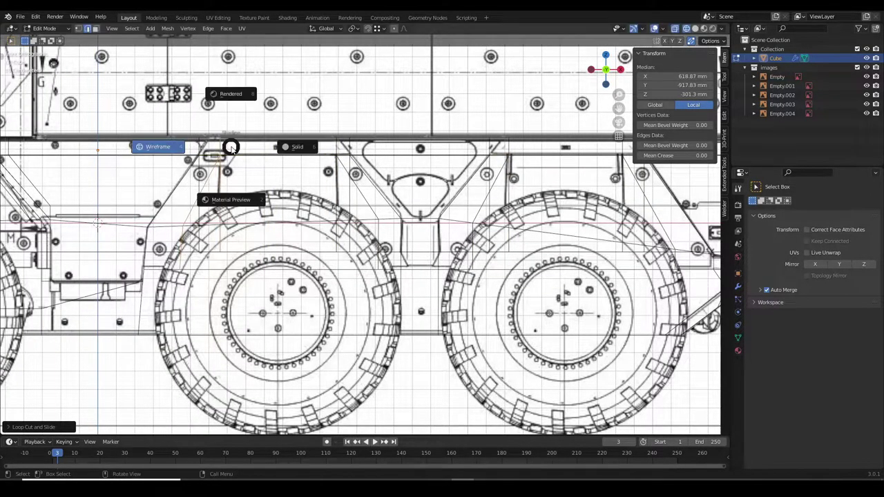
click(297, 147)
mouse_move(297, 146)
middle_down()
mouse_move(336, 207)
mouse_move(339, 175)
mouse_move(548, 192)
middle_up()
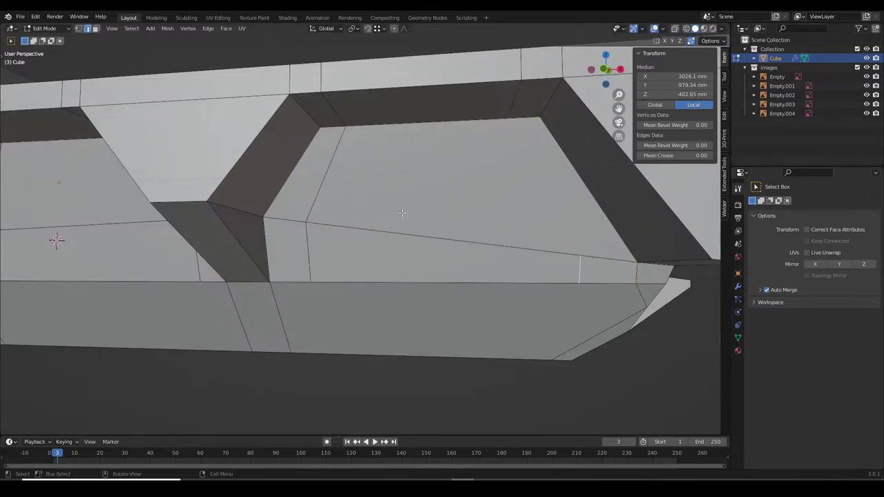
key(KP_1)
key(shift+z)
Slide the new loop's vertices along their edges onto the blueprint lines.
click(385, 257)
ctrl+scroll(293, 191, up, 5)
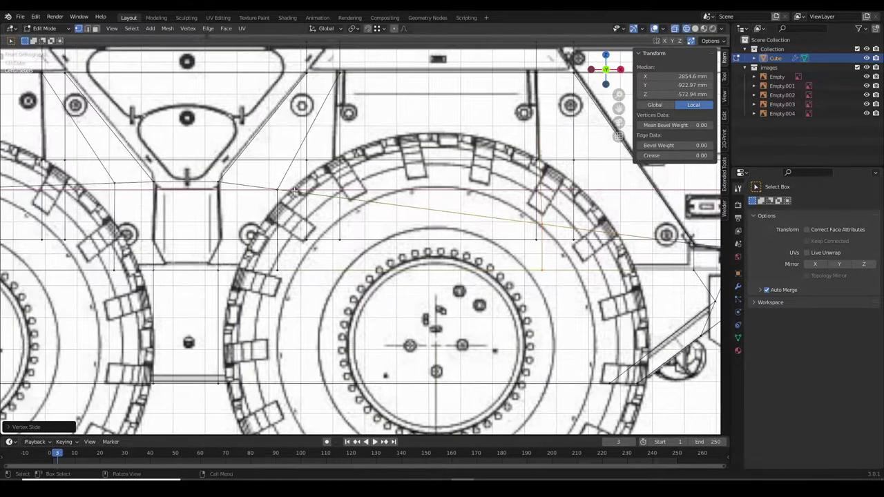
click(304, 286)
scroll(353, 209, up, 2)
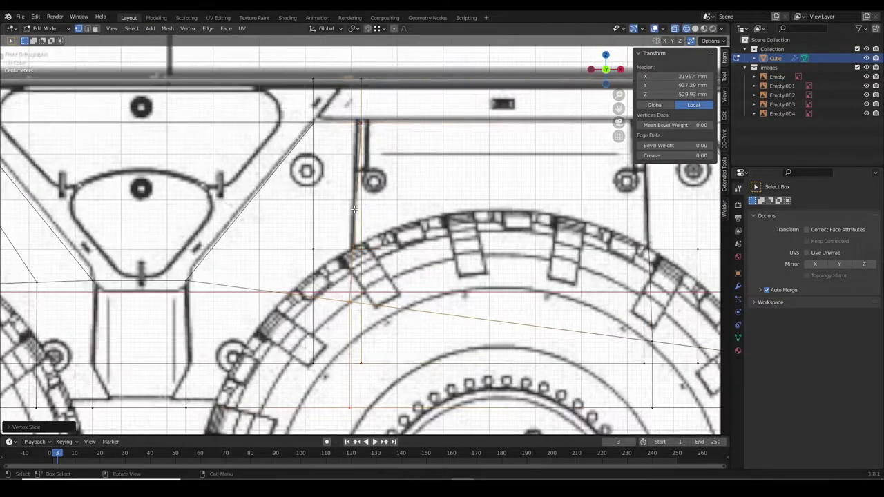
click(431, 173)
shift+scroll(386, 276, down, 2)
Box-select the vertices above the wheel arch and move them along X to the wheel outline.
drag(362, 242, 349, 360)
key(KP_Decimal)
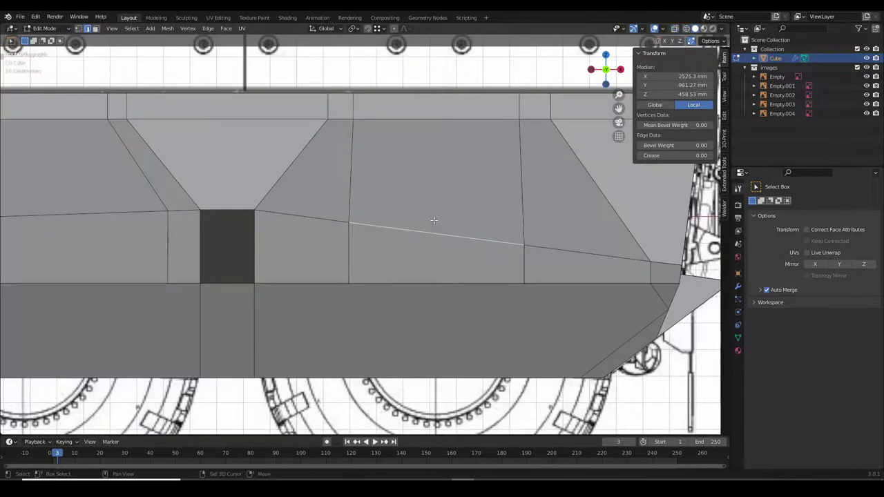
key(alt+z)
scroll(423, 219, down, 3)
shift+middle_drag(423, 219, 467, 248)
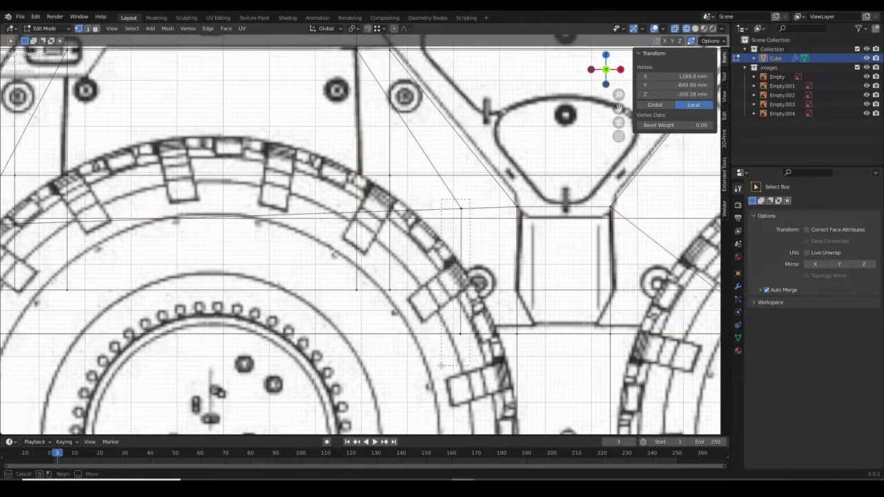
key(g)
key(ctrl+z)
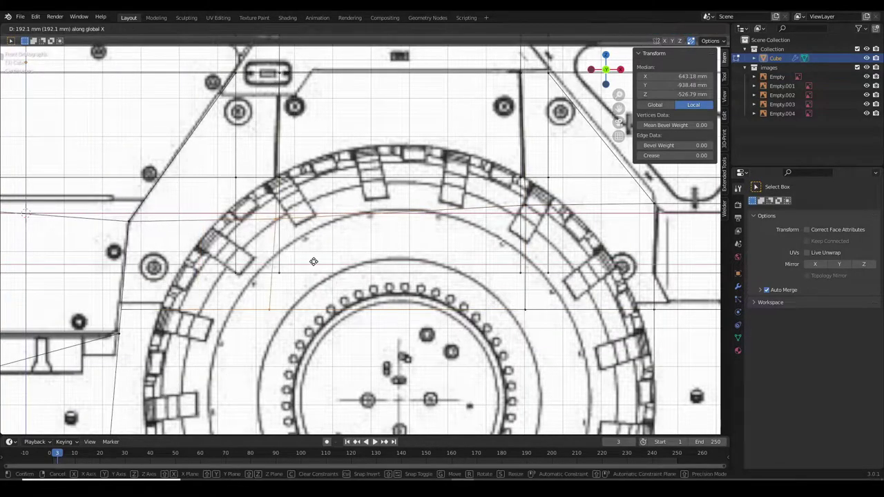
key(Escape)
Slide another side-ledge vertex along X onto the blueprint and check the side in perspective.
key(alt+z)
key(KP_Decimal)
key(g)
key(g)
key(alt+z)
scroll(313, 283, down, 2)
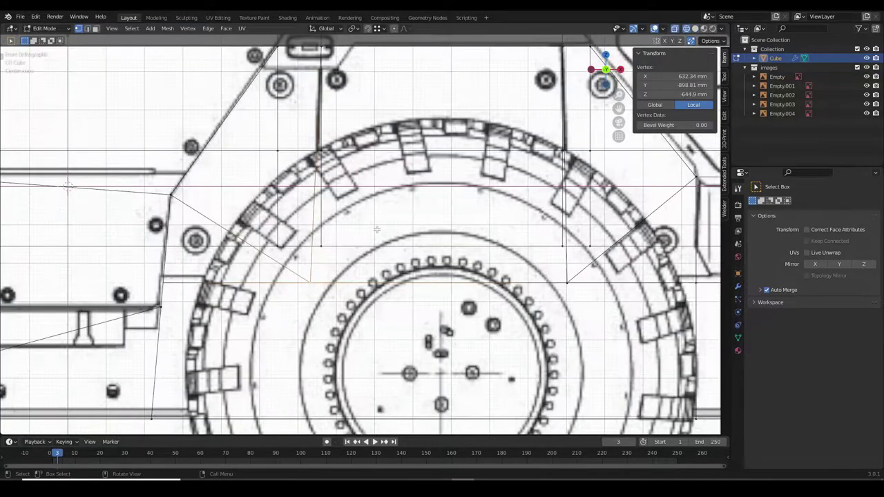
click(432, 292)
key(alt+z)
middle_drag(432, 291, 405, 171)
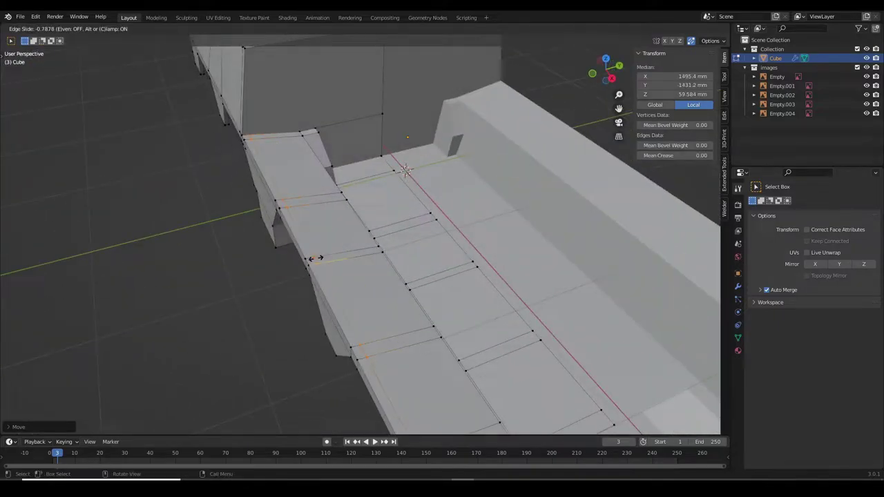
Shortest-path select strips of wall and floor faces and widen them along X.
key(3)
mouse_move(315, 258)
middle_down()
mouse_move(423, 303)
mouse_move(407, 304)
mouse_move(359, 207)
middle_up()
click(304, 183)
shift+click(423, 303)
ctrl+click(407, 304)
click(354, 29)
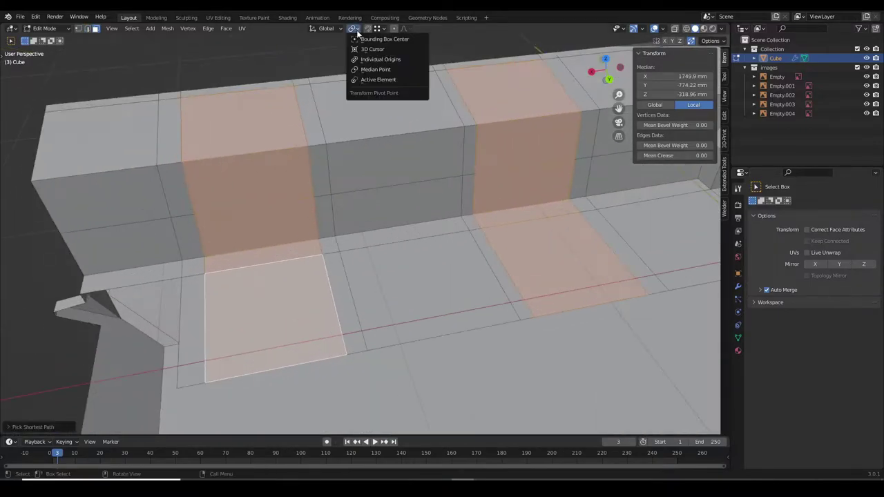
key(s)
key(x)
mouse_move(387, 64)
middle_down()
mouse_move(521, 141)
mouse_move(438, 178)
middle_up()
click(570, 140)
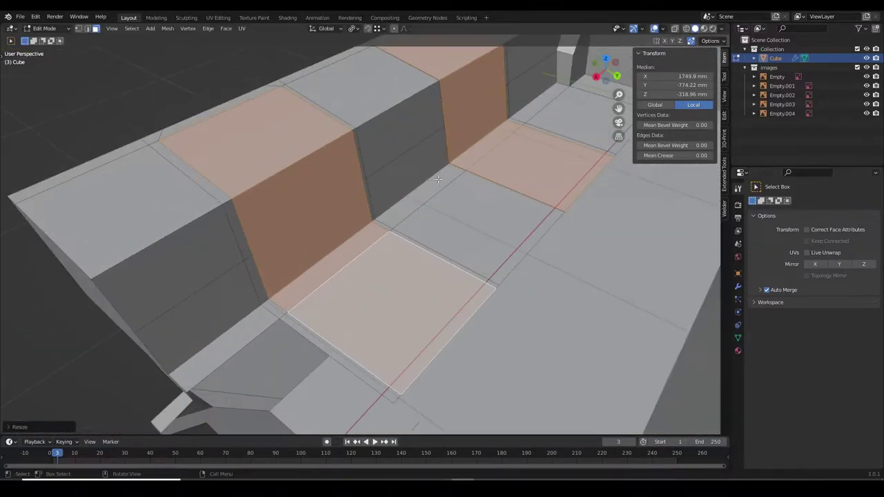
Extrude the single side-ledge floor face outward.
scroll(404, 266, up, 4)
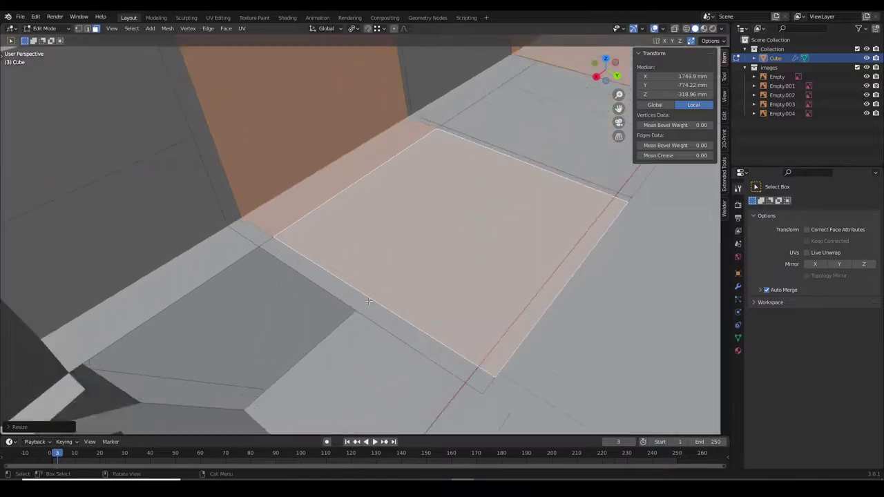
scroll(404, 267, down, 6)
ctrl+click(387, 263)
mouse_move(404, 266)
middle_down()
mouse_move(387, 263)
mouse_move(335, 210)
middle_up()
scroll(387, 263, up, 5)
right_click(348, 201)
click(355, 205)
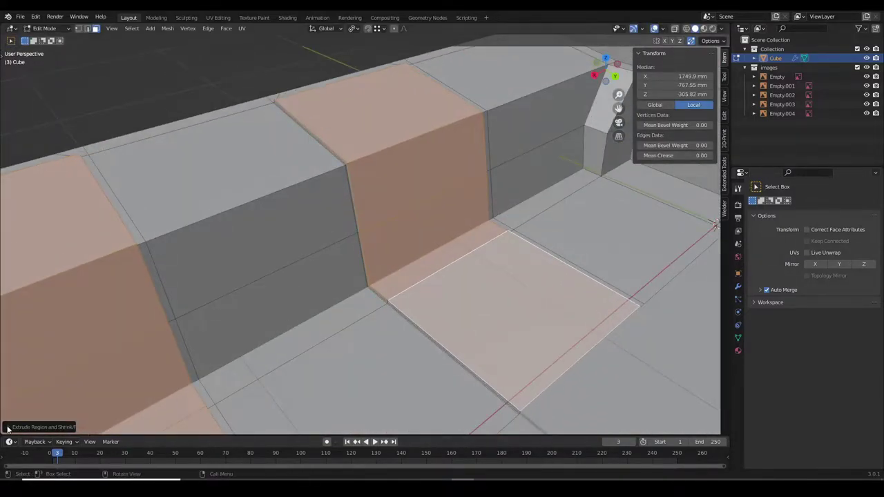
Select the wall's horizontal edge loop and vertex-slide it along the wall.
click(8, 428)
middle_drag(9, 429, 338, 231)
click(339, 231)
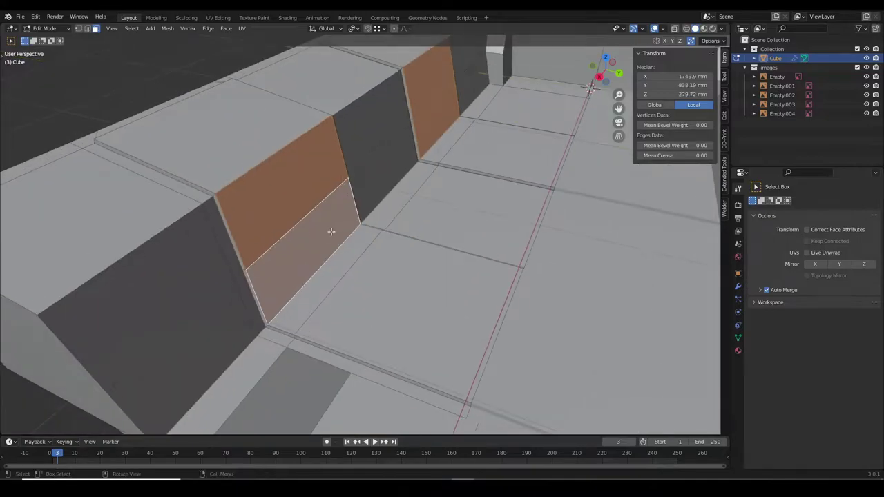
key(2)
click(279, 237)
alt+click(273, 248)
middle_drag(272, 249, 495, 203)
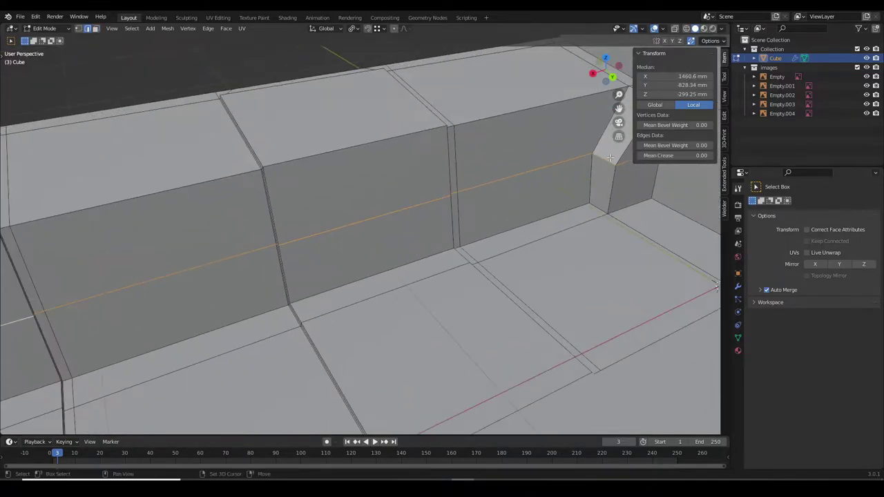
key(shift+v)
Move the selected wall faces and ledge edge 85.711 mm along Y.
click(339, 216)
middle_drag(339, 215, 466, 152)
shift+click(466, 152)
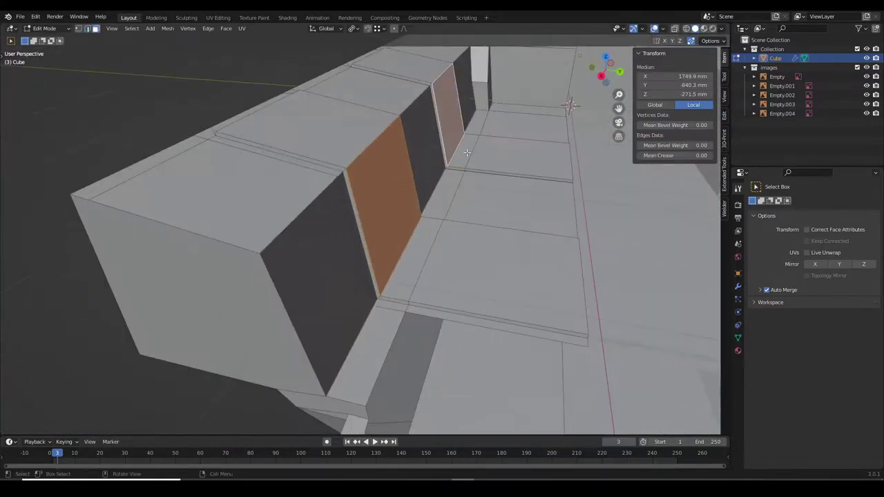
key(Escape)
click(458, 147)
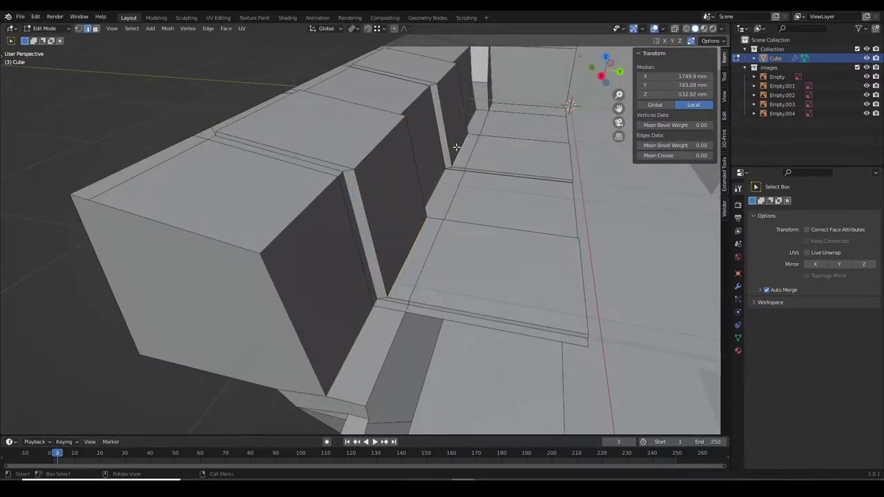
key(g)
click(442, 222)
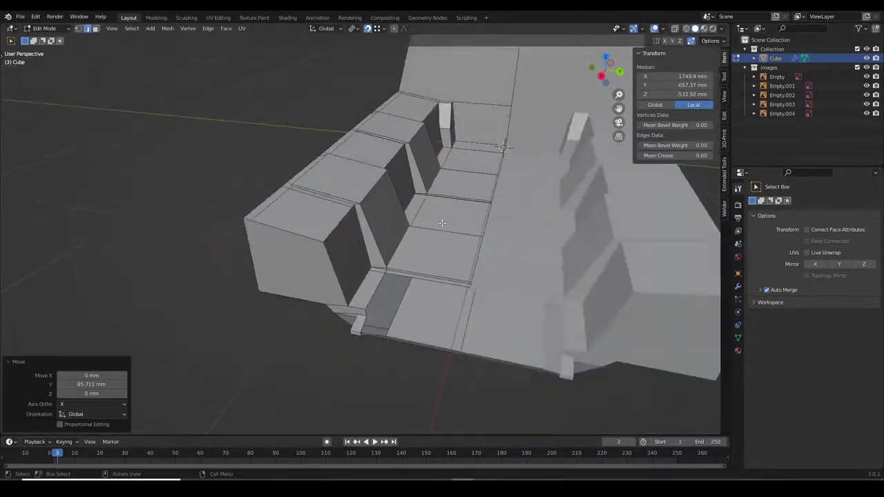
Select two floor faces beside the side-armor wall.
mouse_move(442, 222)
middle_down()
mouse_move(486, 253)
mouse_move(395, 209)
middle_up()
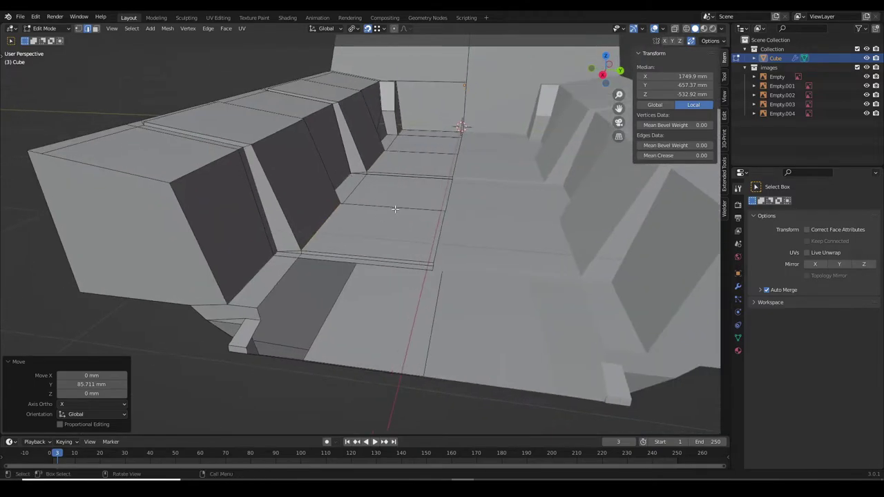
click(357, 244)
middle_drag(357, 243, 425, 151)
shift+click(425, 151)
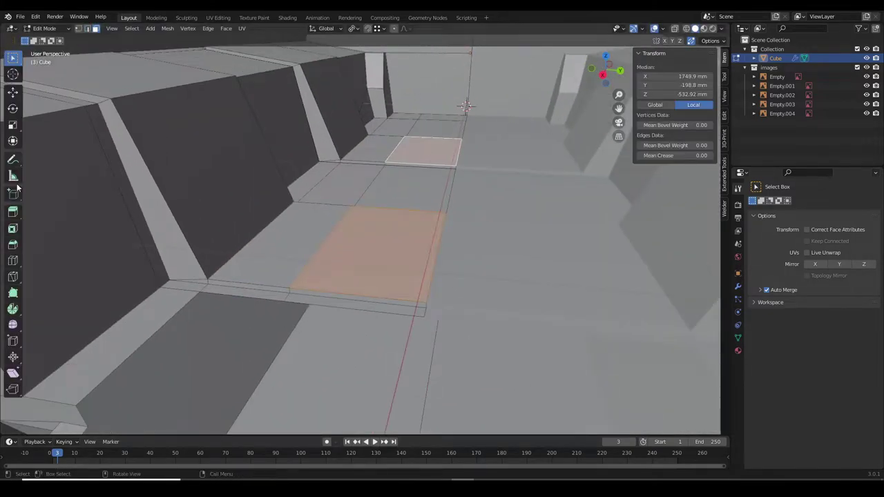
Extrude a floor face beside the armor wall into a raised block and slide its vertex.
click(384, 168)
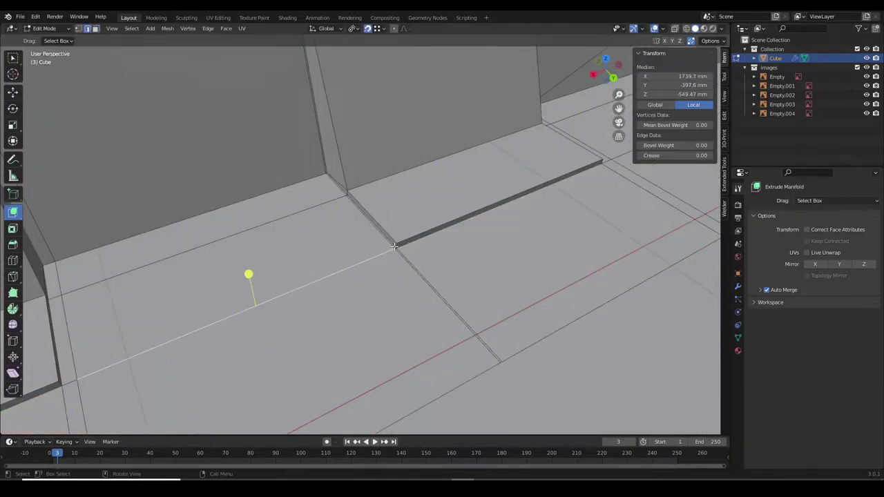
mouse_move(384, 168)
middle_down()
mouse_move(600, 195)
mouse_move(420, 121)
middle_up()
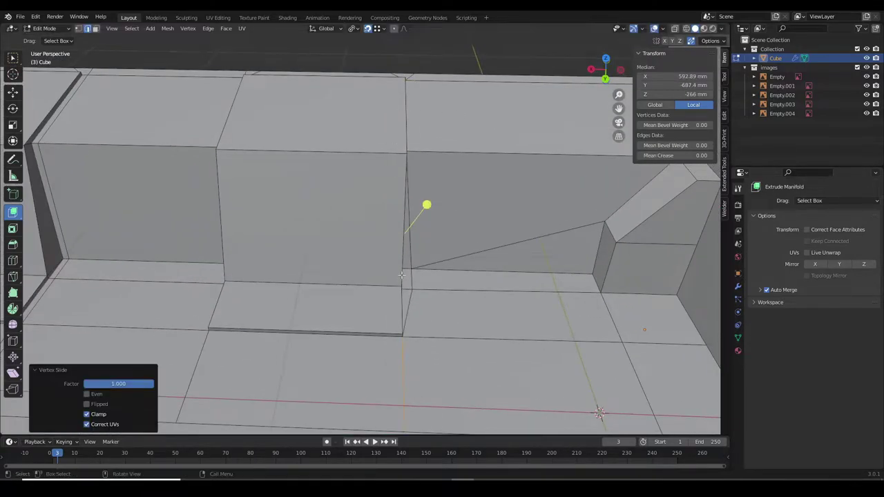
click(356, 270)
mouse_move(356, 270)
middle_down()
mouse_move(433, 318)
mouse_move(387, 152)
mouse_move(424, 187)
middle_up()
Move the new block's edge along X to match the blueprint, checking in right view with X-ray.
key(g)
key(x)
click(381, 142)
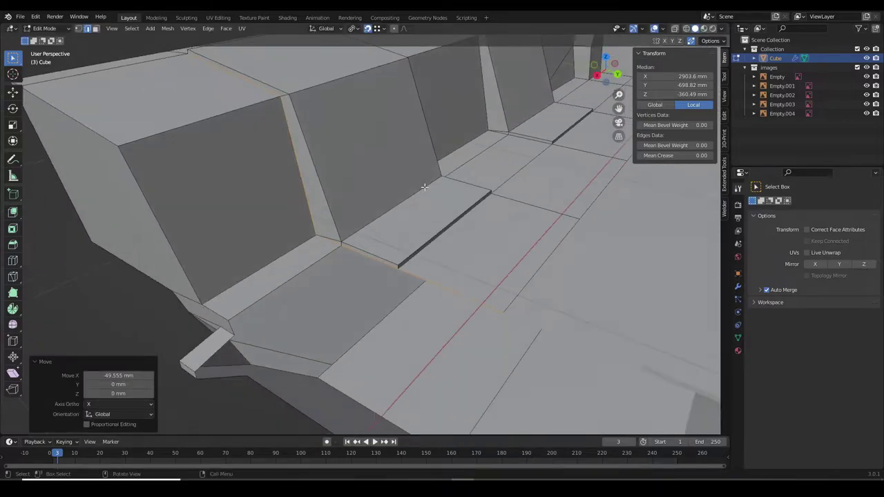
key(KP_3)
click(444, 170)
key(alt+z)
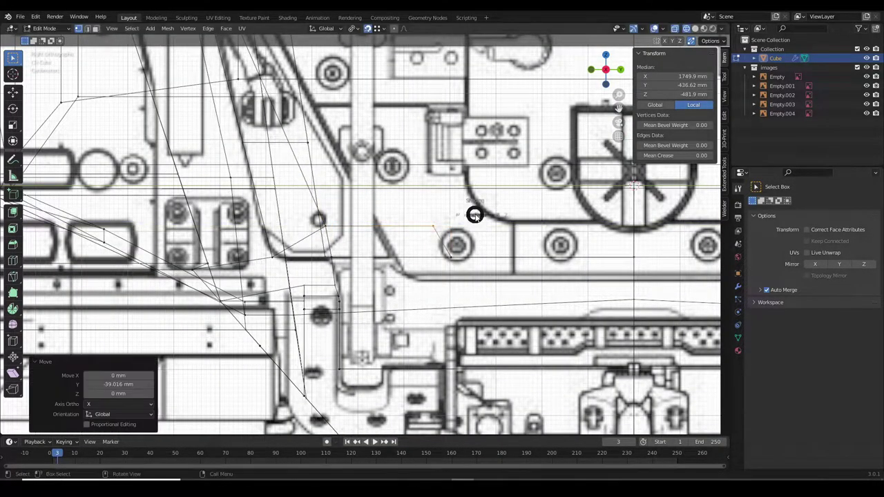
key(alt+z)
mouse_move(474, 214)
middle_down()
mouse_move(400, 240)
mouse_move(424, 261)
middle_up()
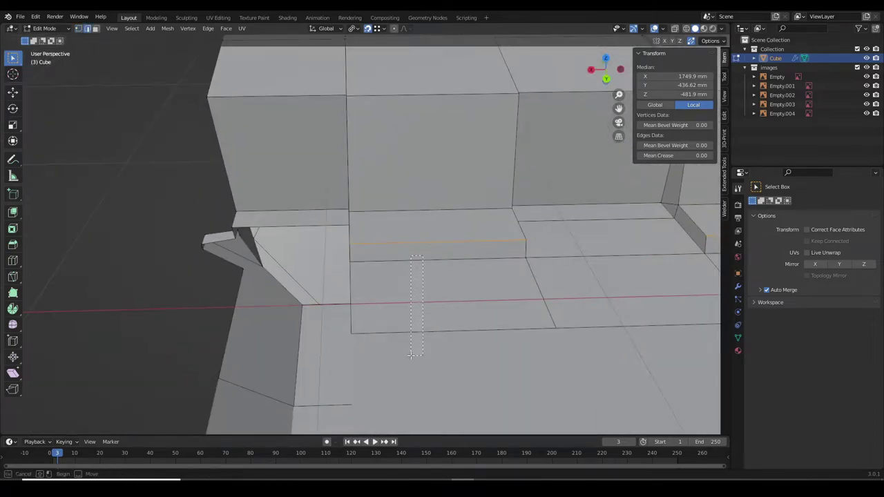
click(366, 283)
middle_drag(366, 284, 466, 295)
Shift a single floor-ledge edge 35.183 mm along Y to reshape the raised step.
key(alt+a)
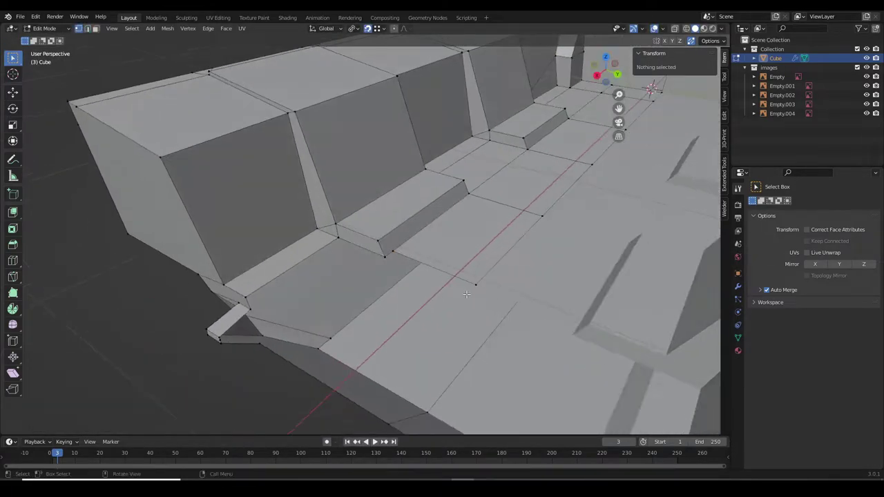
mouse_move(354, 259)
middle_down()
mouse_move(437, 269)
mouse_move(355, 243)
mouse_move(334, 271)
middle_up()
click(351, 246)
key(g)
click(377, 248)
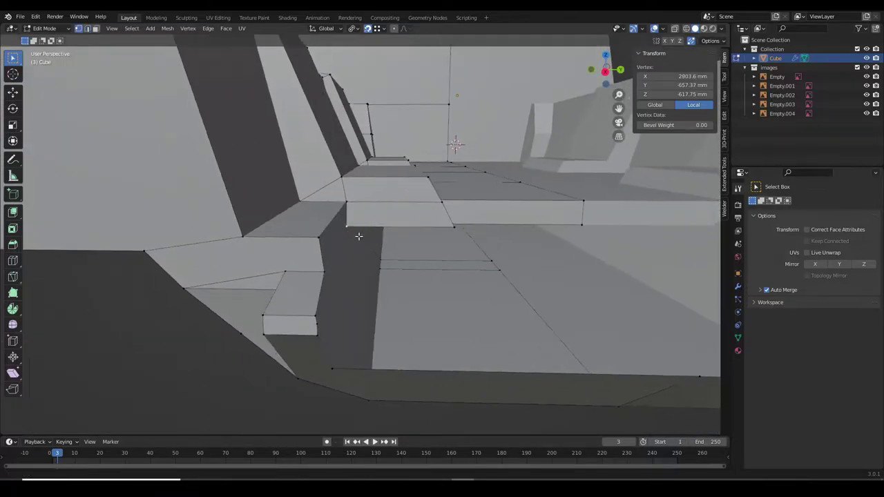
Pull the bench-top ledge faces slightly back along Y.
ctrl+click(334, 271)
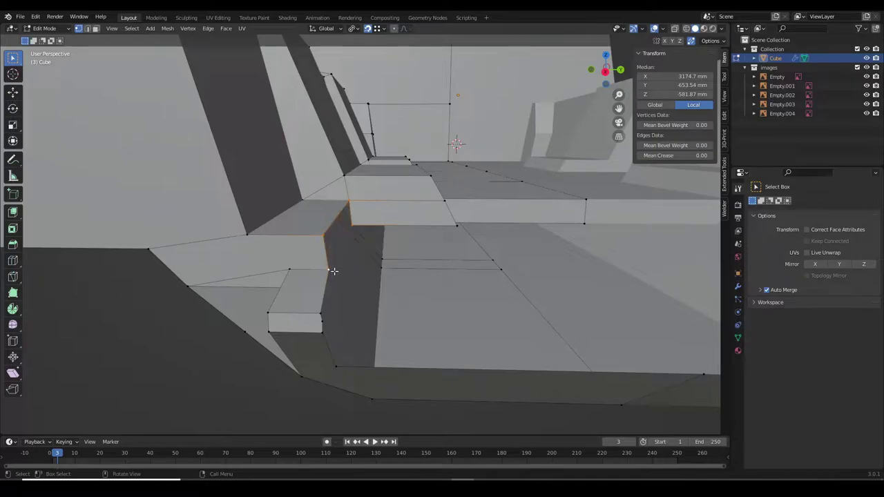
middle_drag(333, 271, 465, 205)
ctrl+click(465, 205)
scroll(393, 333, up, 2)
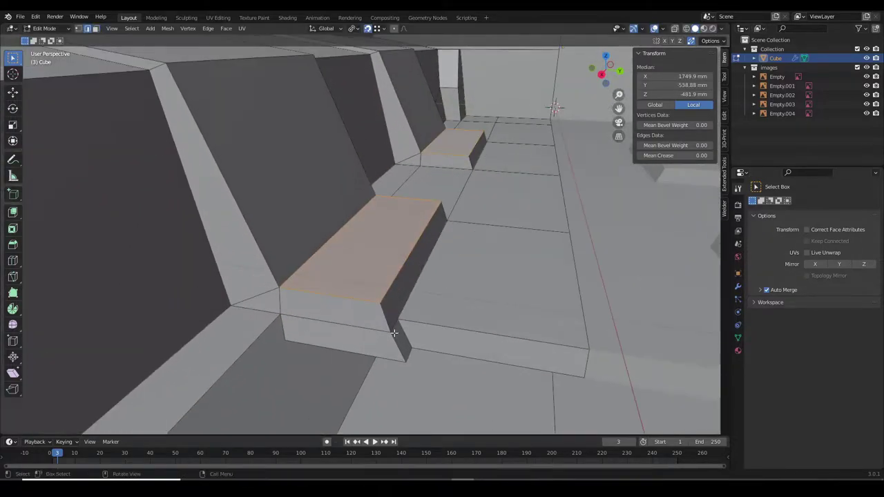
click(492, 278)
middle_drag(491, 278, 517, 270)
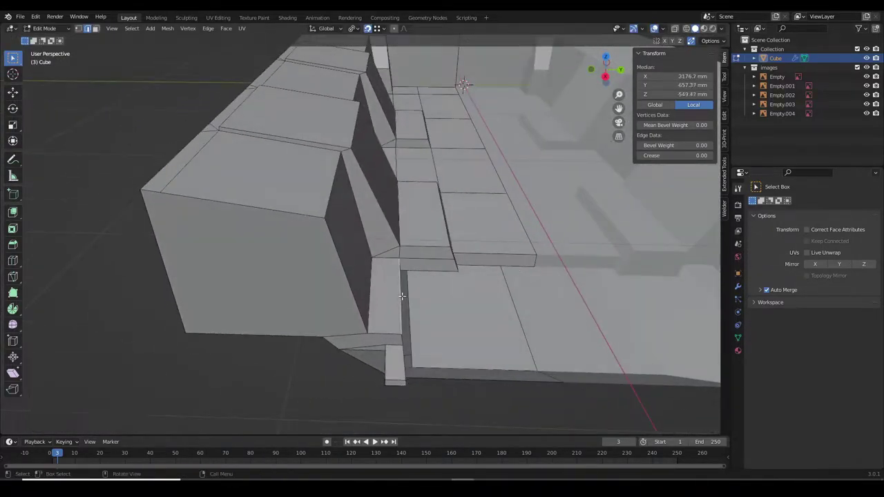
Add a loop cut across the hull side near the front corner and leave Edit Mode.
middle_drag(401, 296, 372, 292)
scroll(373, 293, up, 3)
key(ctrl+r)
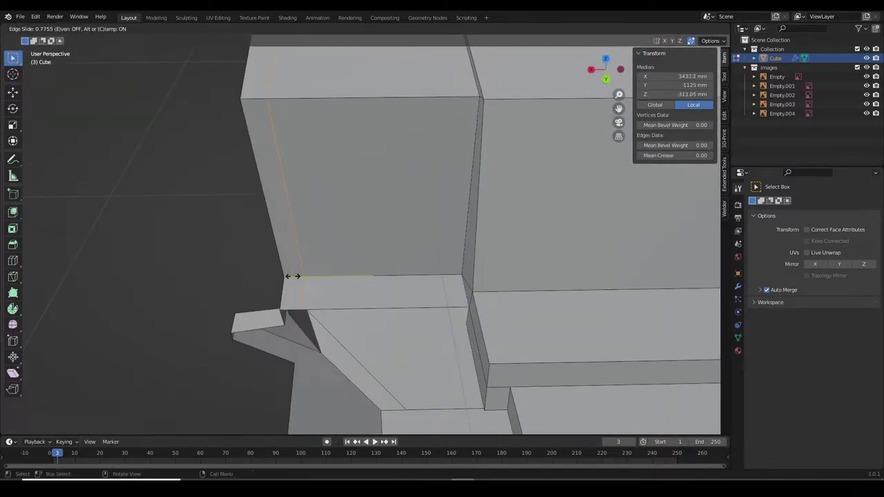
click(287, 275)
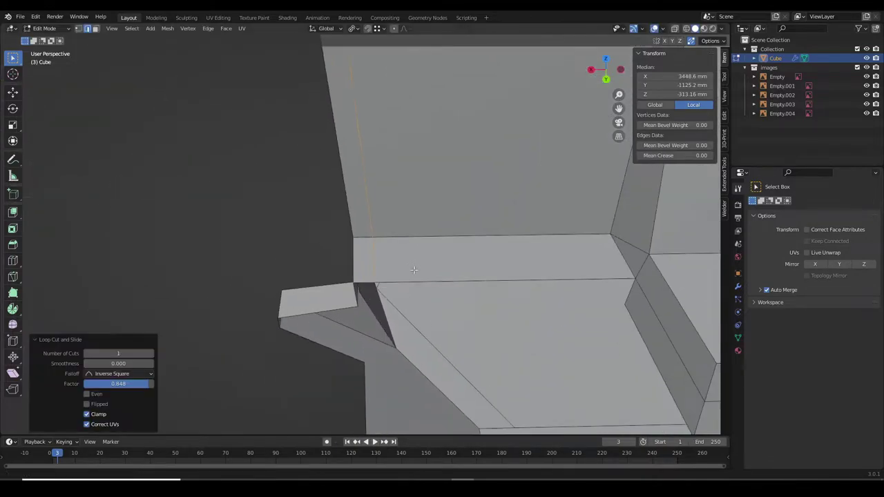
middle_drag(287, 275, 494, 277)
click(393, 71)
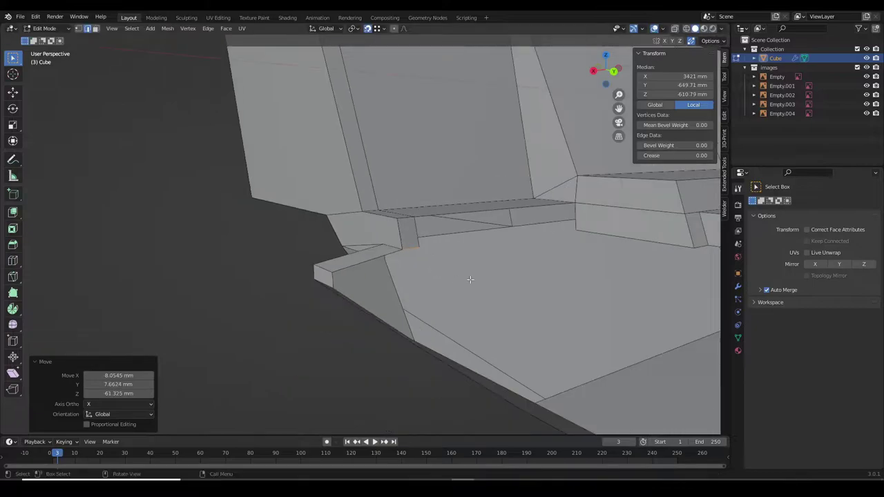
key(Tab)
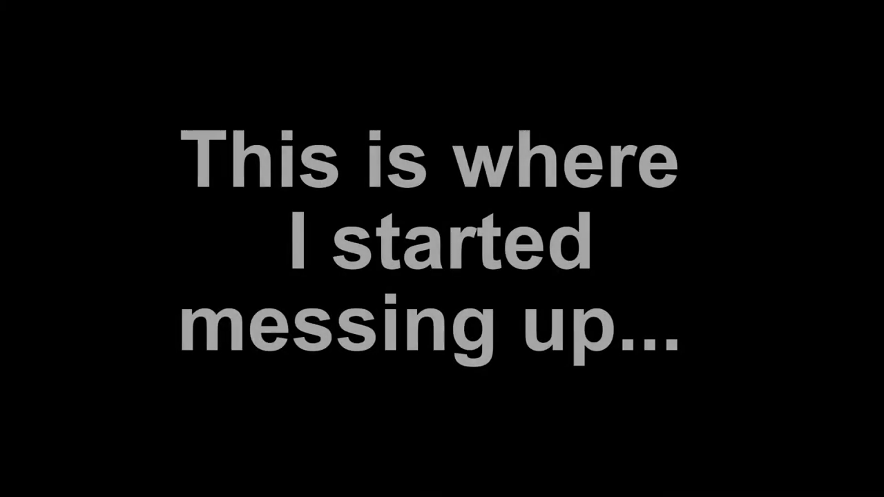
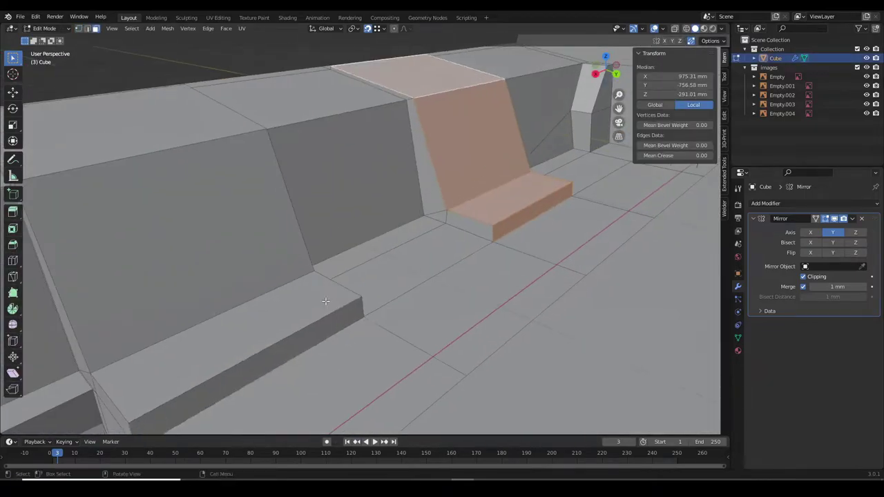
Separate the stepped recess faces from the hull into a new object, Cube.001.
shift+click(306, 161)
mouse_move(307, 160)
middle_down()
mouse_move(263, 416)
mouse_move(315, 352)
mouse_move(449, 69)
mouse_move(495, 248)
mouse_move(403, 211)
middle_up()
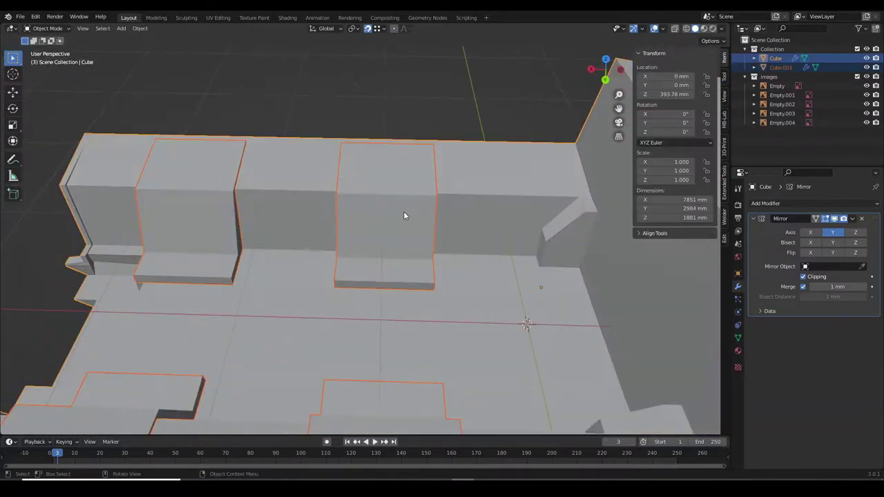
key(p)
Remove the stray vertex from Cube.001 with Dissolve Vertices.
middle_drag(382, 60, 232, 129)
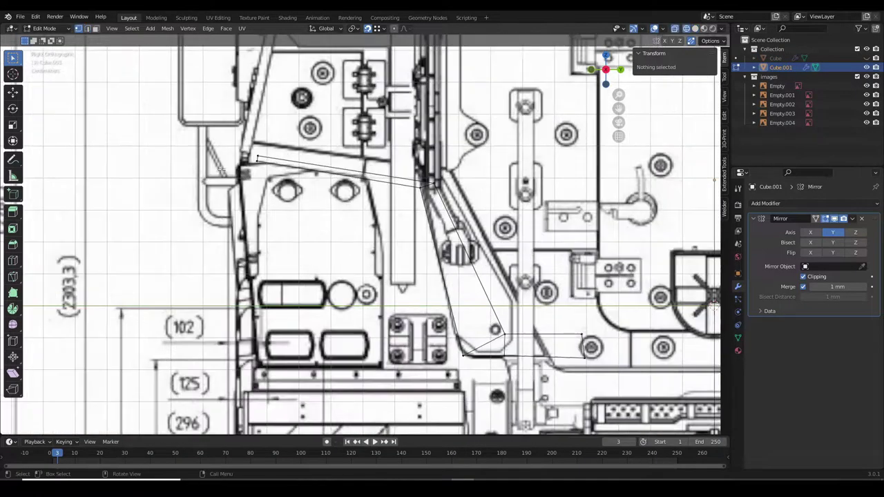
scroll(428, 183, up, 3)
shift+click(500, 155)
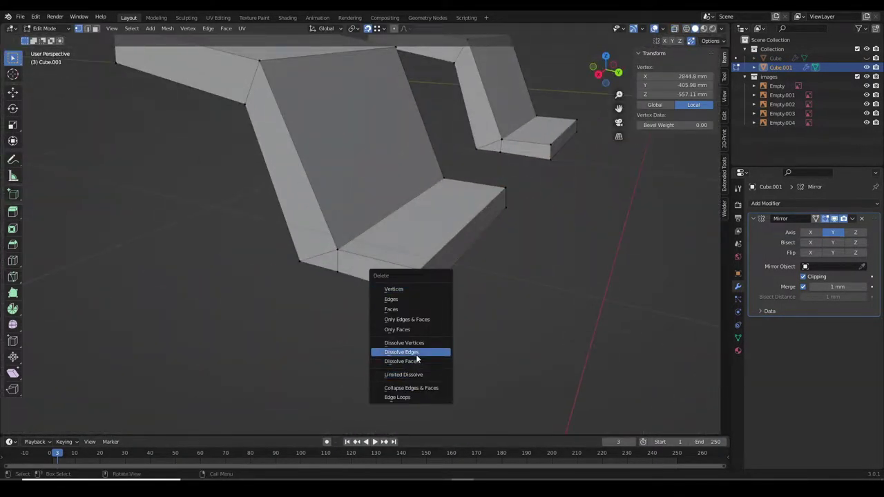
click(404, 342)
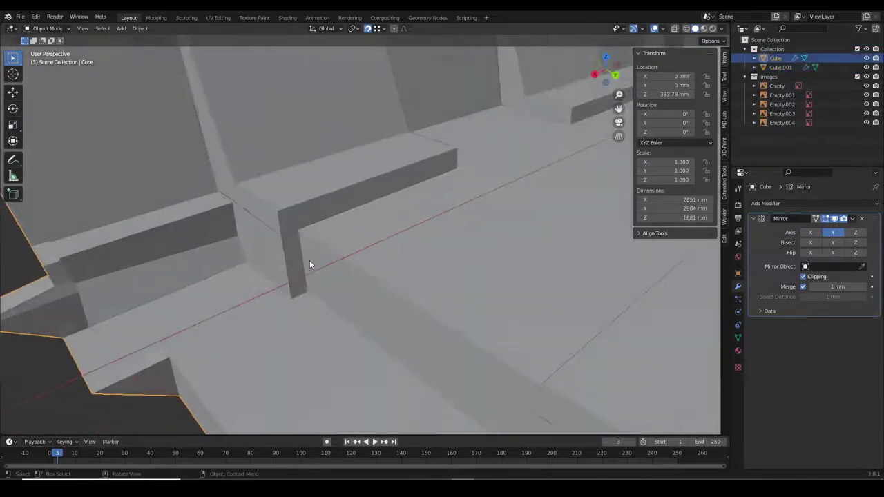
Separate a face on the hull side into its own object.
click(362, 258)
key(p)
click(367, 266)
key(Tab)
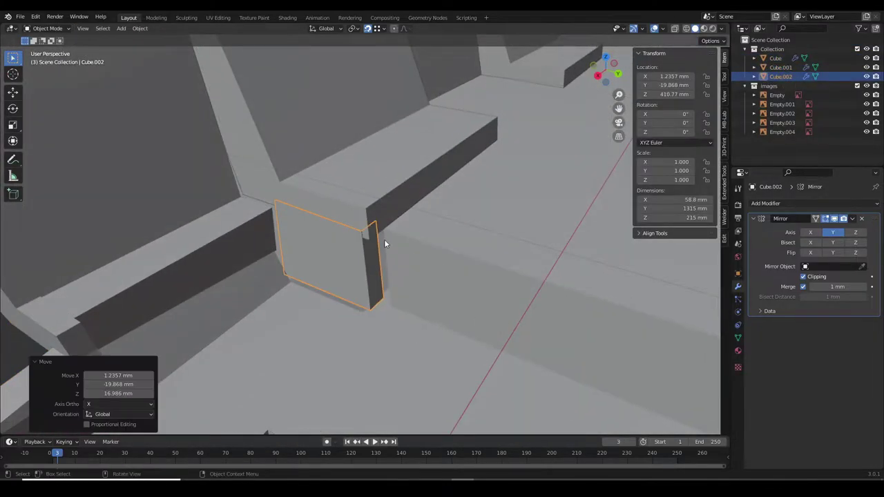
On the hull, edge-slide and extrude the step edges around the recess corner.
click(384, 239)
key(Tab)
middle_drag(410, 265, 398, 223)
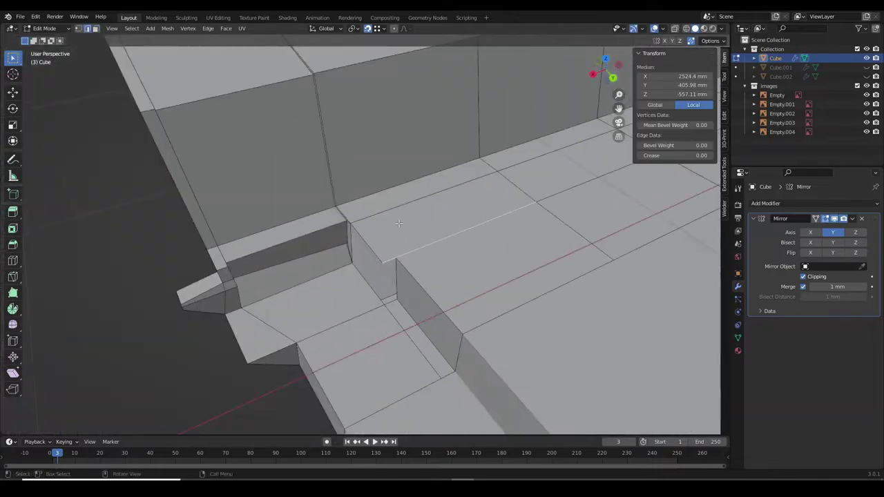
click(397, 259)
mouse_move(397, 259)
middle_down()
mouse_move(393, 314)
mouse_move(440, 204)
mouse_move(435, 318)
middle_up()
click(393, 315)
right_click(439, 203)
click(440, 204)
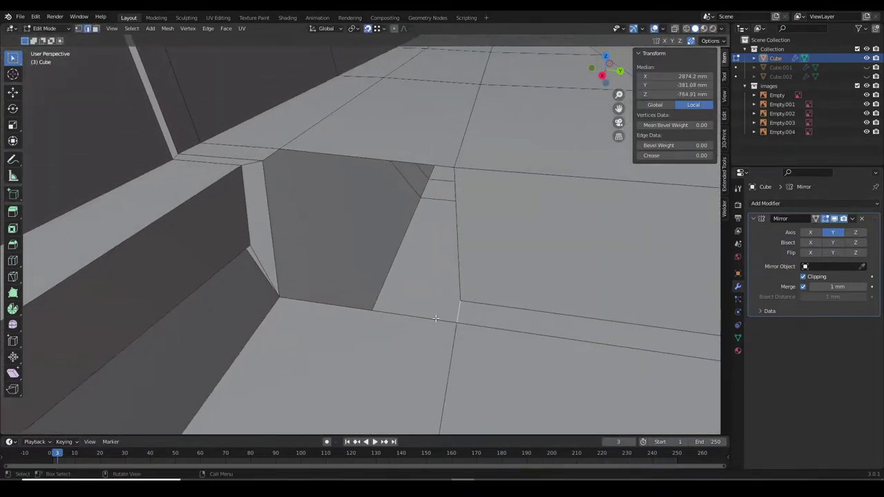
click(282, 152)
Hide the hull to isolate the recess piece Cube.001.
key(Tab)
mouse_move(282, 152)
middle_down()
mouse_move(382, 235)
mouse_move(415, 206)
mouse_move(402, 237)
mouse_move(380, 231)
mouse_move(391, 265)
middle_up()
scroll(379, 240, down, 5)
ctrl+click(866, 67)
scroll(345, 228, up, 5)
Extrude Cube.001's bench edges outward along X into a block and dissolve the extra vertices.
click(379, 230)
key(Tab)
key(e)
click(414, 228)
middle_drag(415, 228, 441, 195)
click(300, 302)
mouse_move(300, 302)
middle_down()
mouse_move(428, 234)
mouse_move(401, 263)
middle_up()
key(3)
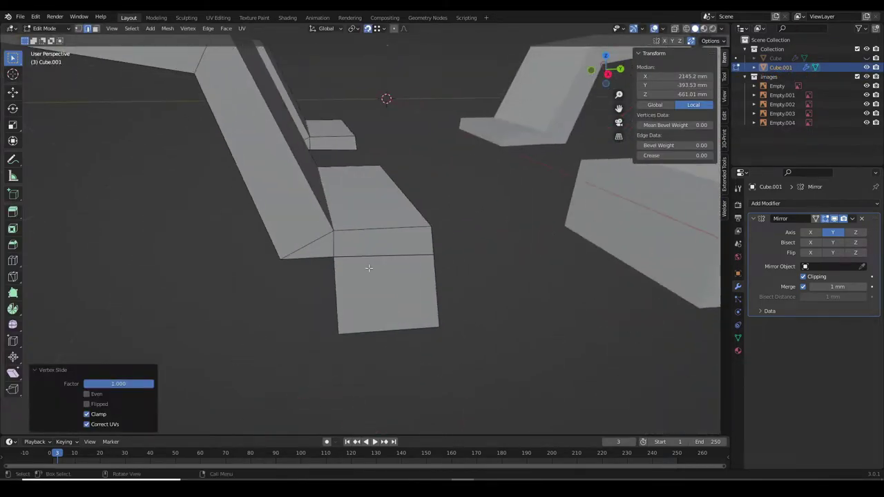
Merge duplicate vertices by distance across the whole recess piece.
key(a)
click(167, 29)
click(268, 301)
middle_drag(267, 302, 387, 241)
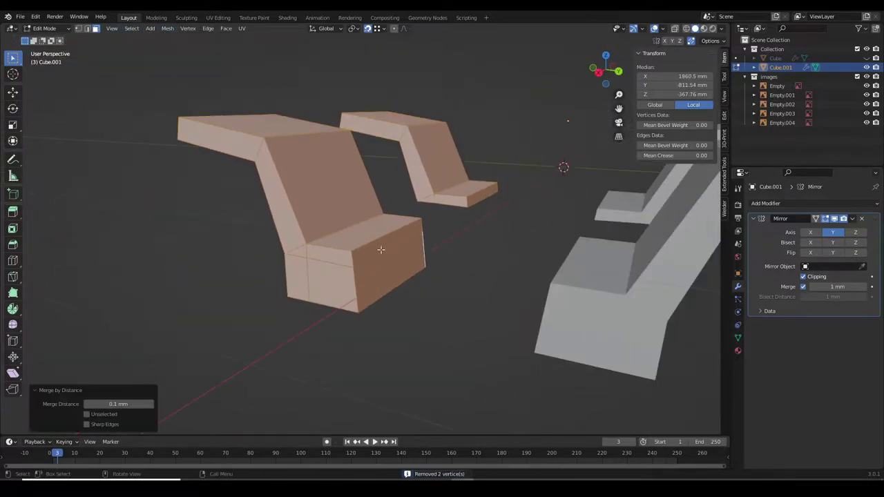
key(KP_3)
scroll(408, 188, up, 4)
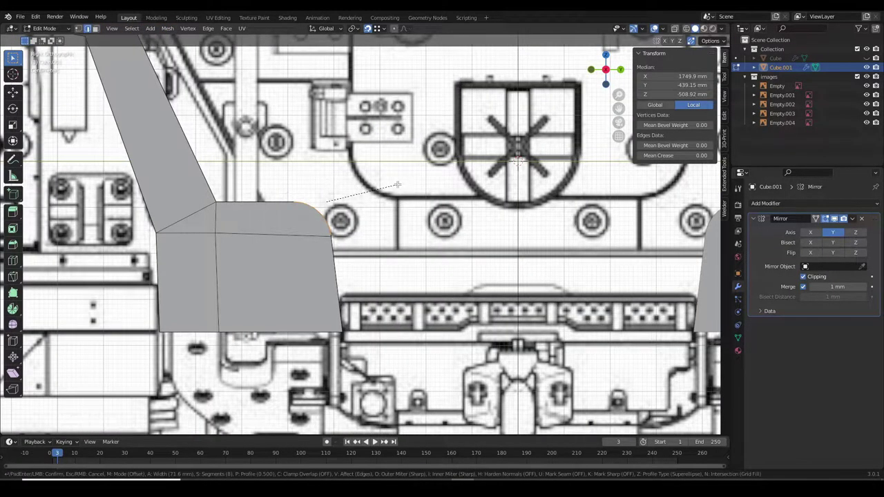
Round the step edge and a second edge with 5-segment bevels.
click(399, 185)
mouse_move(398, 185)
middle_down()
mouse_move(334, 245)
mouse_move(412, 235)
middle_up()
key(ctrl+b)
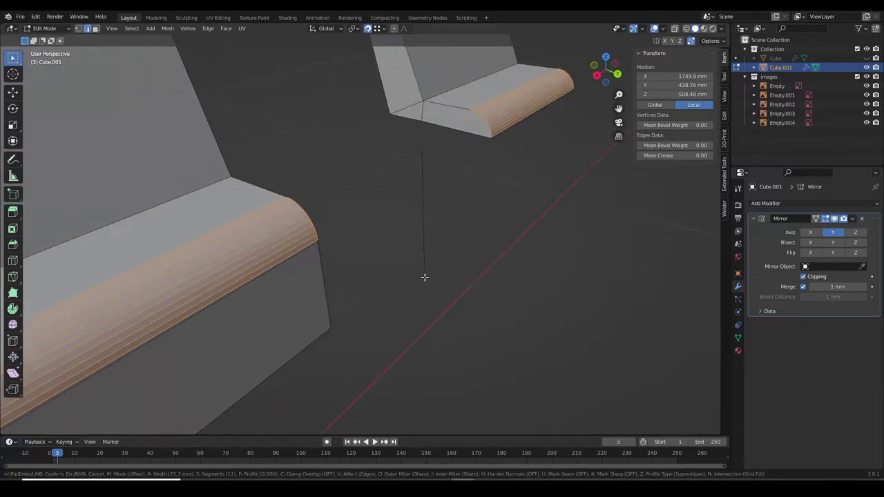
click(424, 276)
mouse_move(424, 276)
middle_down()
mouse_move(383, 242)
mouse_move(437, 225)
middle_up()
Bevel the seat–back junction edge and the top back edges.
key(alt+a)
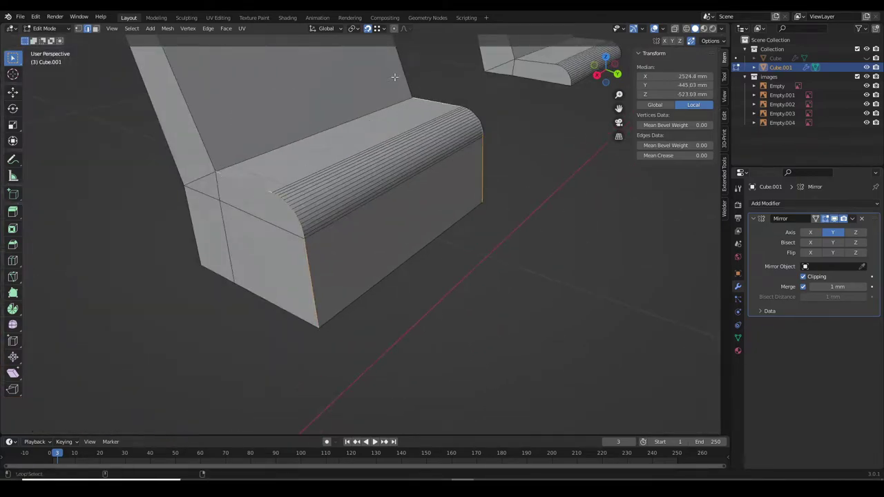
click(329, 132)
scroll(328, 132, up, 3)
scroll(334, 260, up, 3)
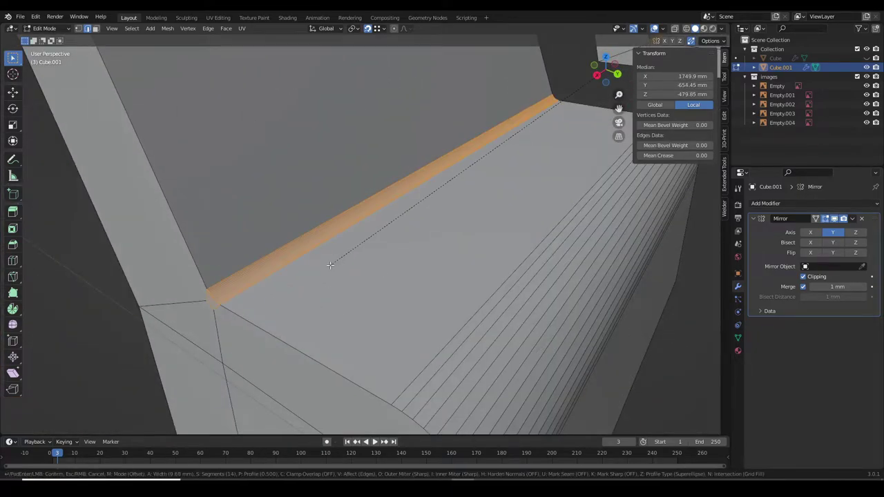
click(326, 265)
scroll(198, 241, down, 5)
middle_drag(198, 241, 551, 109)
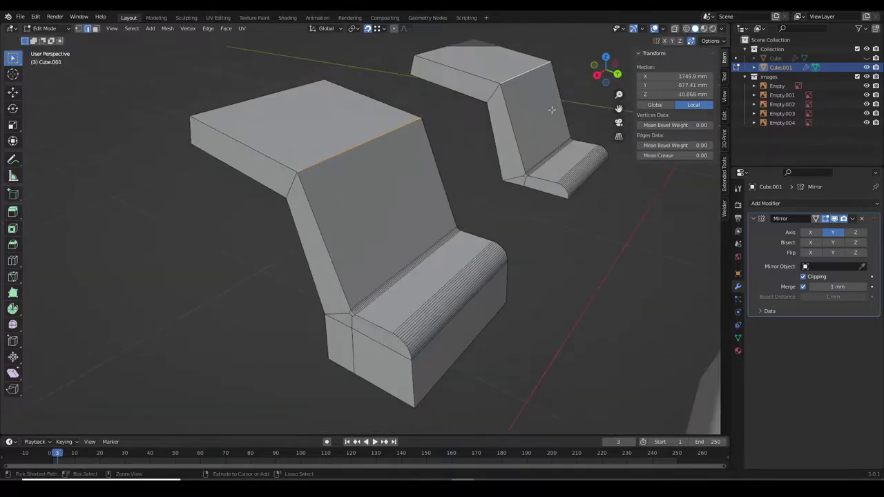
click(555, 113)
Slide the bevelled corner vertex along its edge in side view to tidy the corner.
ctrl+click(389, 96)
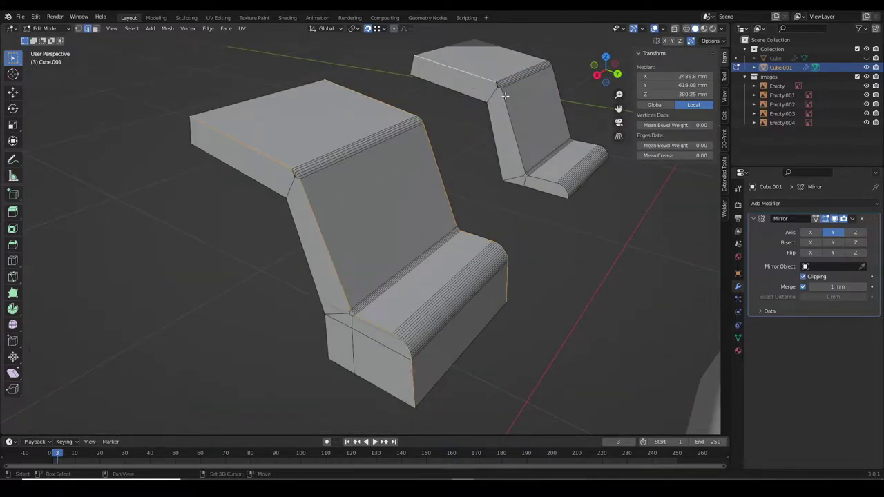
scroll(570, 228, up, 3)
ctrl+click(571, 229)
mouse_move(572, 227)
middle_down()
mouse_move(538, 170)
mouse_move(451, 249)
middle_up()
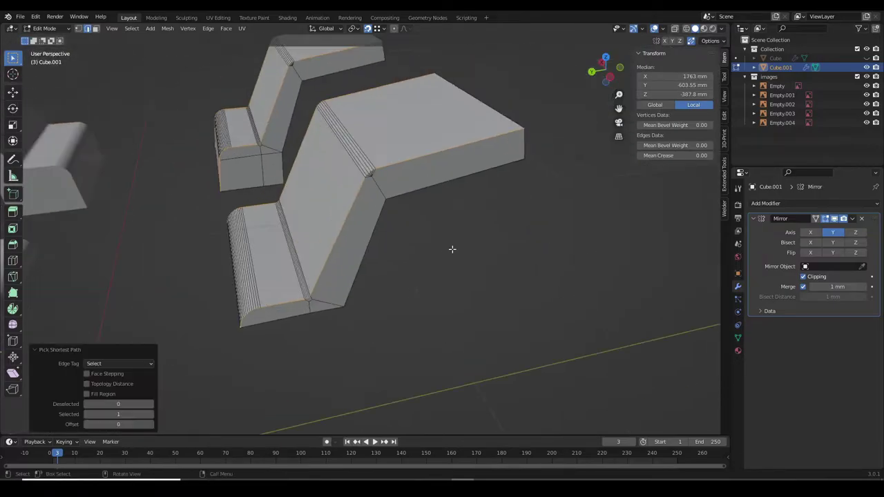
click(373, 177)
scroll(372, 177, up, 5)
key(KP_1)
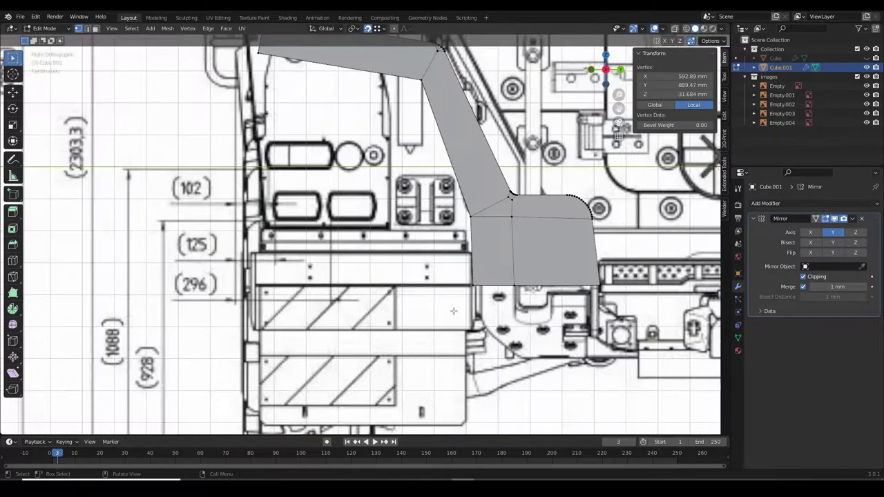
scroll(334, 184, up, 4)
key(g)
key(g)
scroll(335, 184, down, 4)
scroll(378, 240, up, 4)
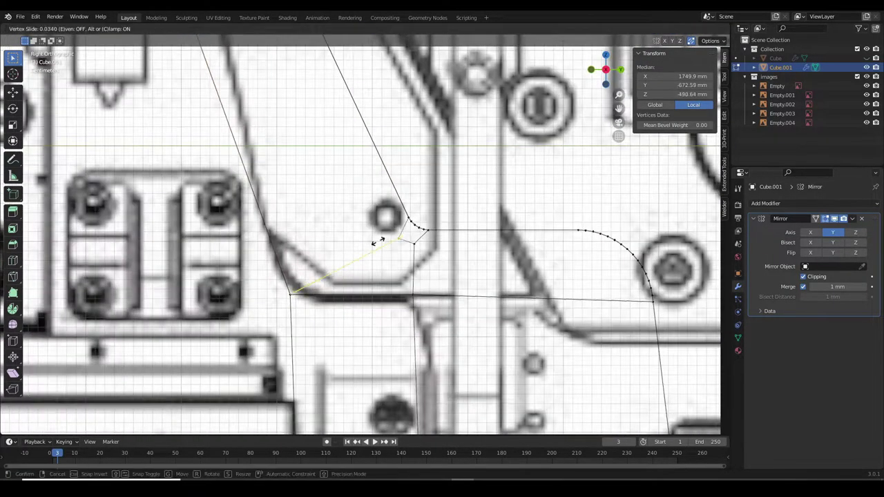
click(412, 258)
Merge vertices by distance again and select the seat edge path, cancelling a bevel attempt.
click(167, 28)
click(269, 306)
scroll(422, 268, down, 3)
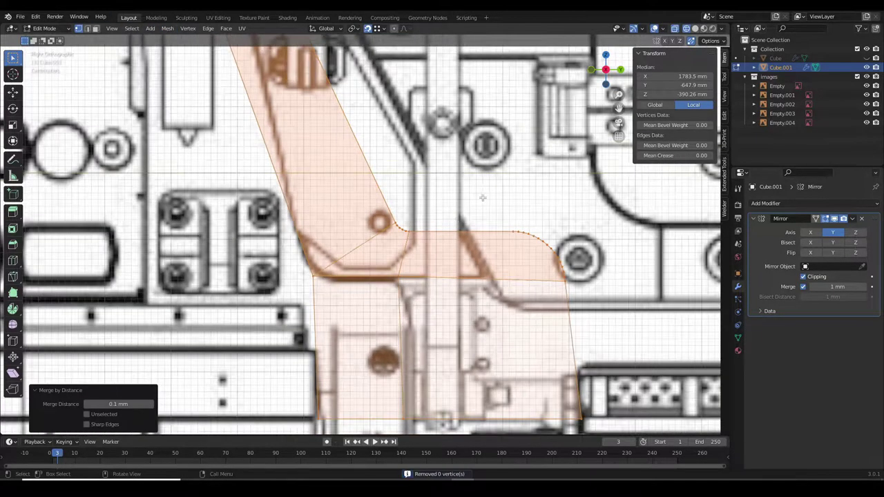
middle_drag(387, 276, 422, 268)
ctrl+click(304, 409)
key(KP_Decimal)
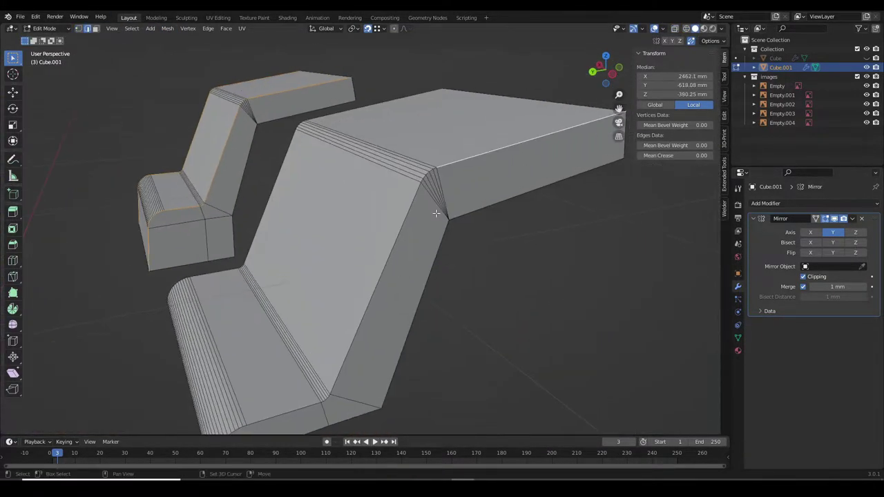
middle_drag(520, 157, 509, 184)
key(ctrl+b)
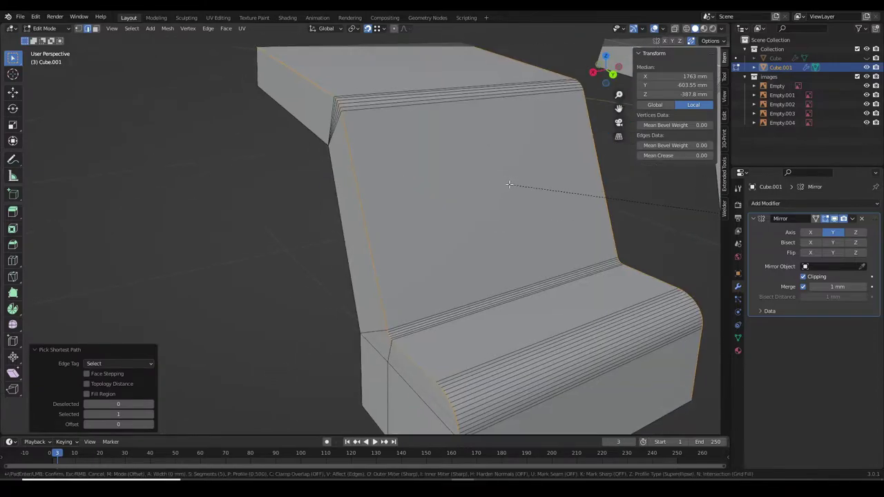
key(Escape)
Merge all vertices by distance and apply Normals > Smooth Vectors.
key(a)
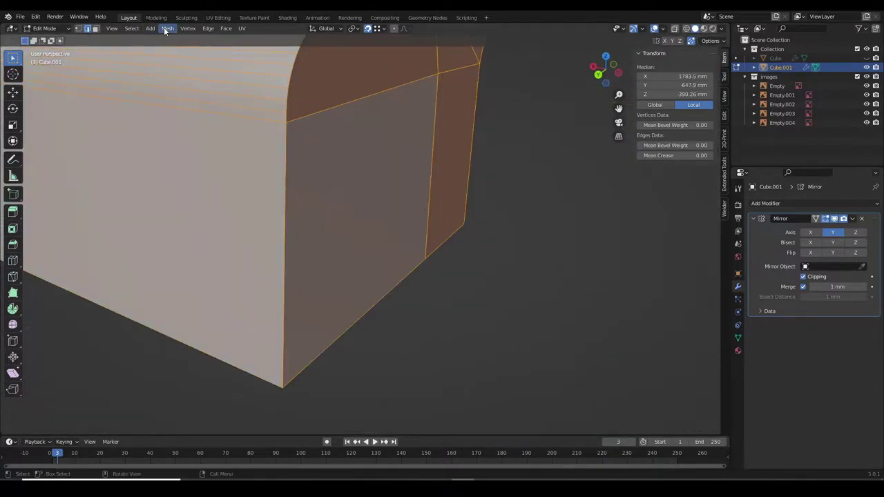
click(167, 28)
click(269, 306)
click(167, 28)
click(286, 293)
scroll(357, 225, down, 5)
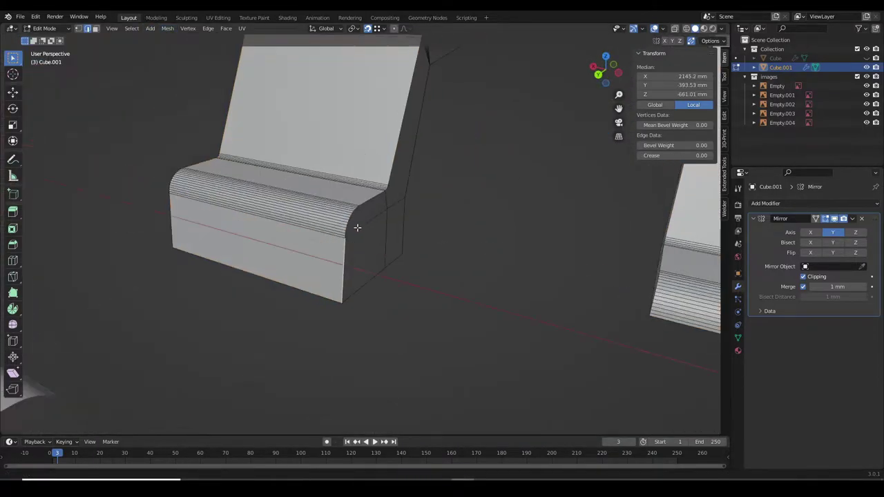
Bevel the seat profile edges with Ctrl+B.
middle_drag(357, 225, 440, 145)
scroll(440, 145, up, 5)
ctrl+click(424, 290)
middle_drag(424, 290, 442, 207)
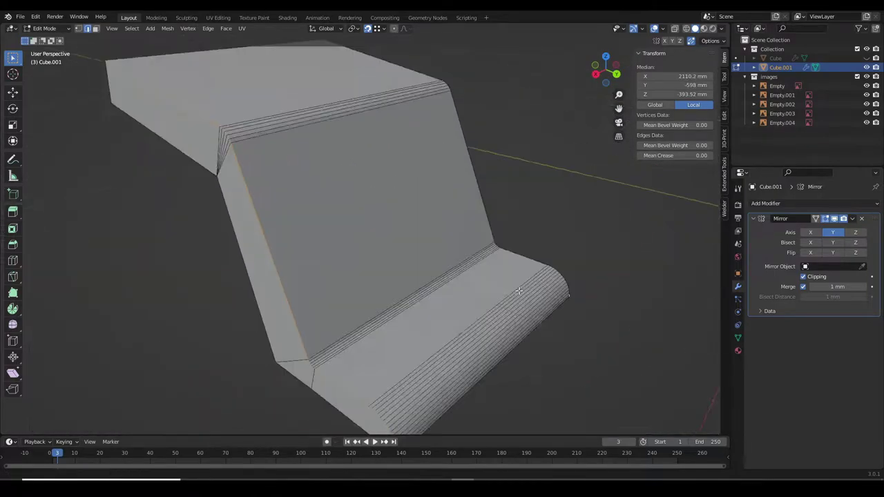
scroll(474, 184, down, 5)
key(ctrl+b)
click(499, 189)
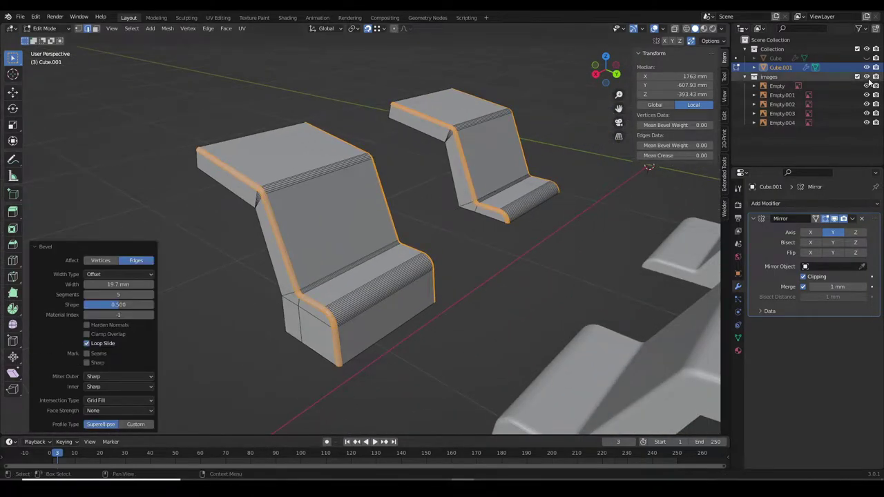
Inspect the smoothed seat pieces from several angles.
key(Tab)
scroll(349, 76, up, 5)
mouse_move(349, 77)
middle_down()
mouse_move(426, 162)
mouse_move(444, 273)
mouse_move(197, 228)
middle_up()
key(Tab)
scroll(196, 228, down, 5)
middle_drag(339, 132, 412, 173)
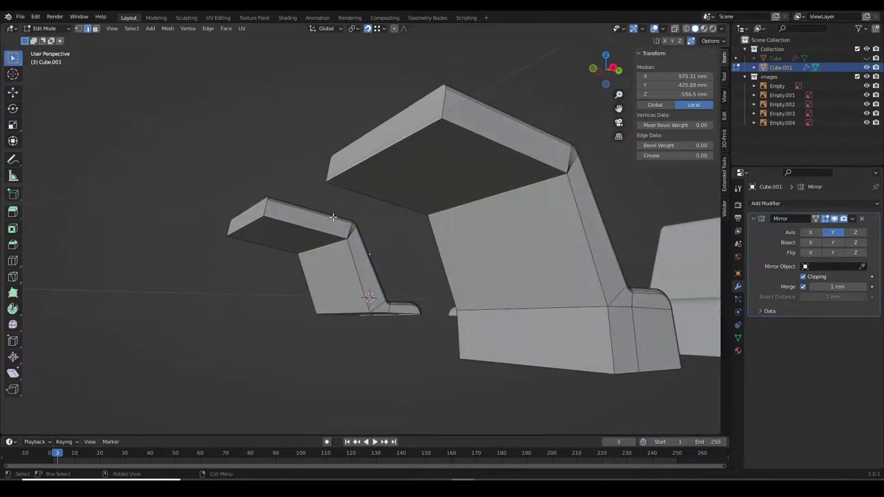
mouse_move(332, 216)
middle_down()
mouse_move(517, 203)
mouse_move(325, 140)
mouse_move(412, 166)
middle_up()
Return to Object Mode and unhide the hull with Alt+H to view the recesses.
key(Tab)
scroll(389, 216, down, 3)
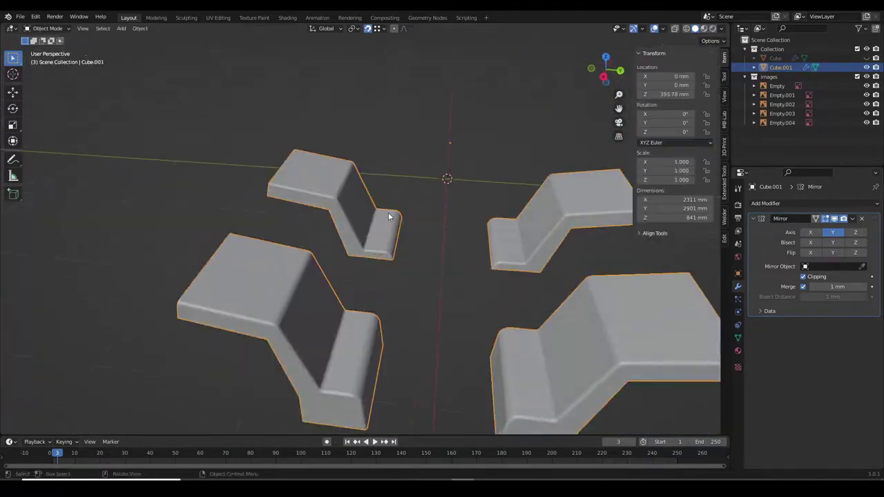
key(alt+h)
scroll(348, 197, down, 4)
scroll(415, 222, up, 3)
mouse_move(513, 125)
middle_down()
mouse_move(416, 221)
mouse_move(324, 223)
mouse_move(379, 282)
mouse_move(409, 240)
mouse_move(424, 238)
mouse_move(354, 248)
mouse_move(462, 147)
mouse_move(387, 207)
mouse_move(247, 144)
mouse_move(469, 200)
middle_up()
scroll(399, 228, down, 3)
Bevel two parallel pillar edges on the hull in Edit Mode.
click(409, 239)
key(Tab)
scroll(410, 240, up, 5)
ctrl+alt+click(297, 199)
key(ctrl+b)
click(379, 232)
Slide a pillar vertex along its edge, then clear the selection.
key(shift+v)
click(246, 144)
scroll(469, 200, down, 6)
key(alt+a)
mouse_move(627, 253)
middle_down()
mouse_move(562, 312)
mouse_move(489, 278)
middle_up()
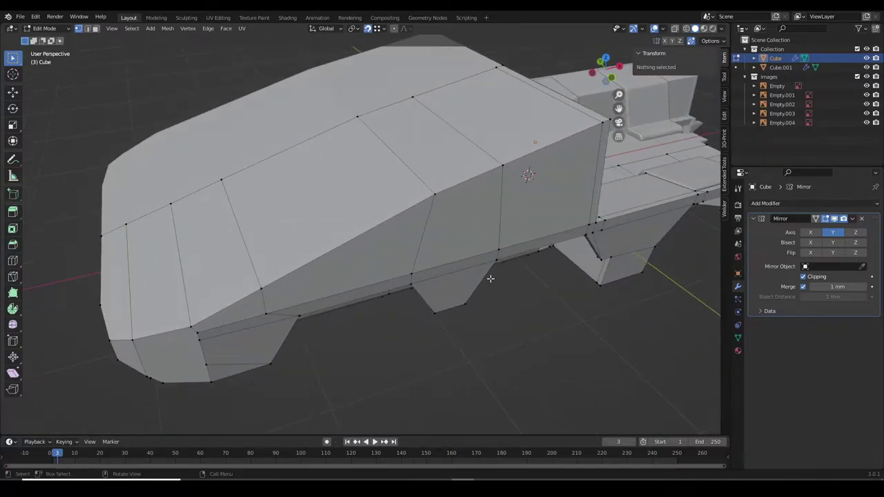
key(KP_1)
Add a loop cut across the hull and slide its vertices onto the front blueprint lines.
key(ctrl+r)
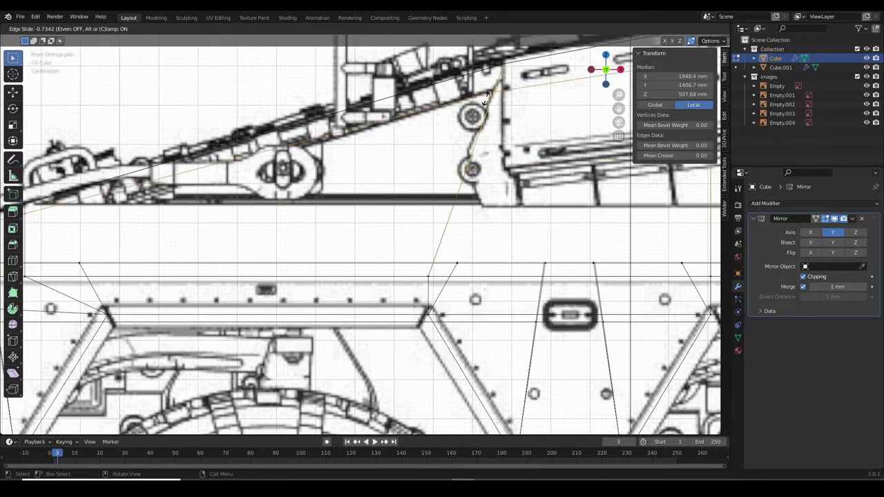
scroll(113, 225, up, 1)
shift+middle_drag(113, 226, 483, 249)
click(308, 243)
scroll(308, 243, down, 2)
scroll(483, 249, up, 2)
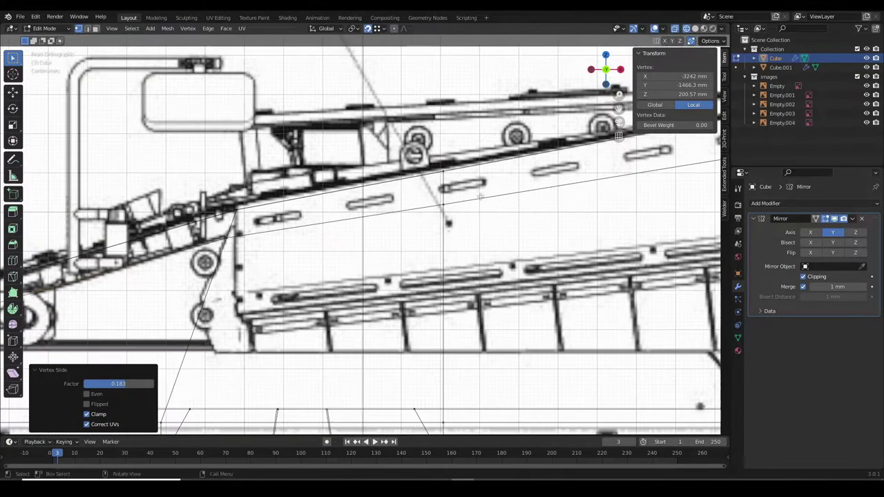
scroll(526, 245, up, 2)
click(541, 250)
scroll(541, 251, down, 3)
scroll(448, 241, up, 3)
Vertex-slide more hull points (G G) to line up with the blueprint.
key(g)
key(g)
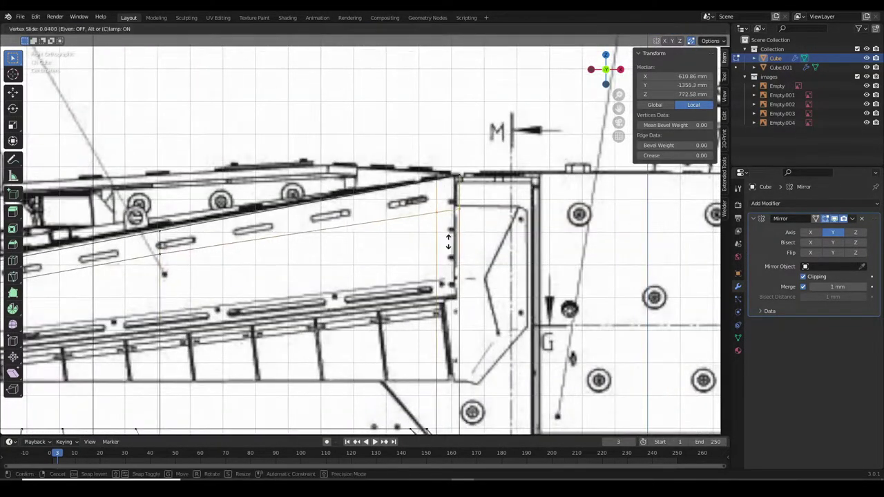
click(447, 232)
scroll(447, 231, down, 3)
scroll(442, 222, up, 1)
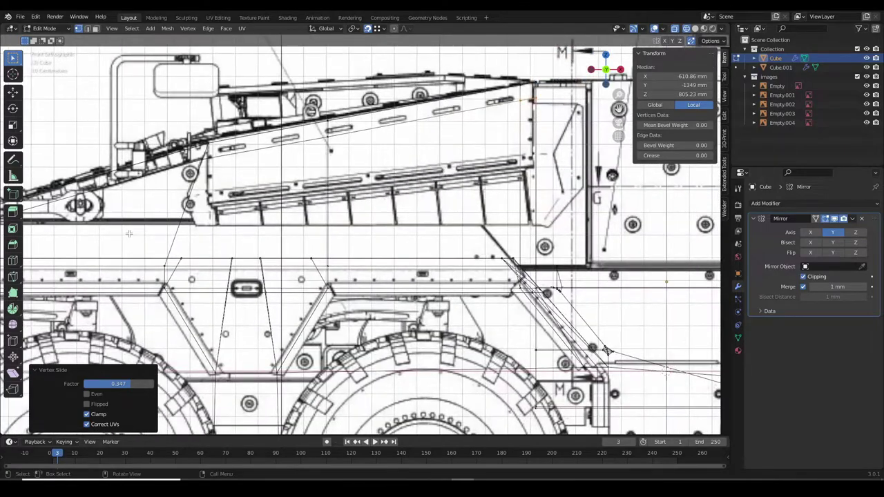
scroll(442, 223, up, 2)
shift+middle_drag(442, 222, 460, 223)
key(ctrl+r)
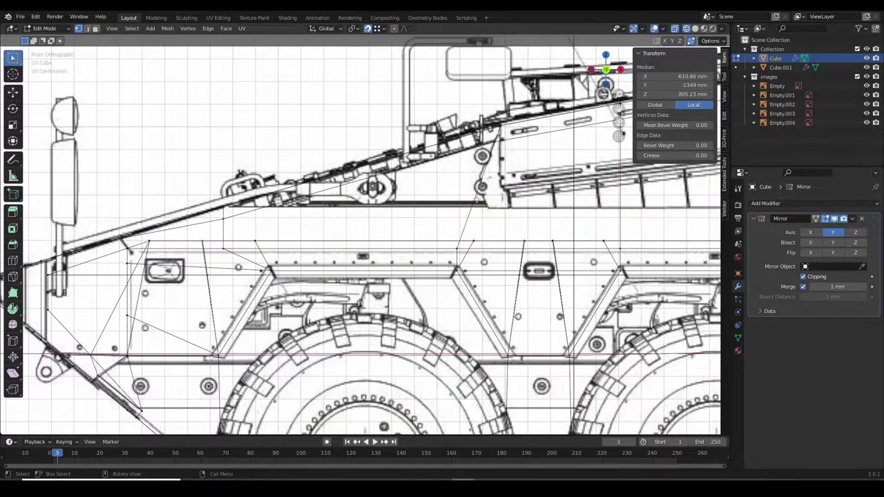
click(491, 183)
scroll(492, 183, up, 3)
key(alt+z)
Knife-cut new edges across the upper side panel.
key(k)
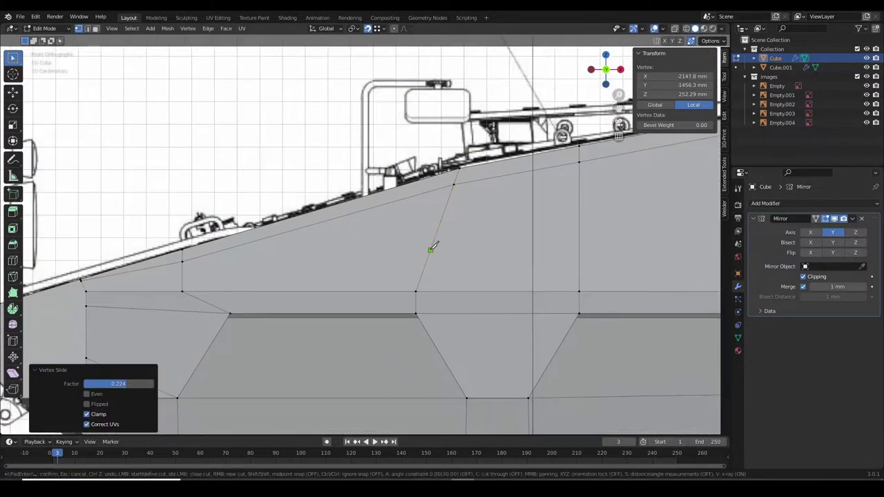
key(Return)
scroll(331, 242, up, 3)
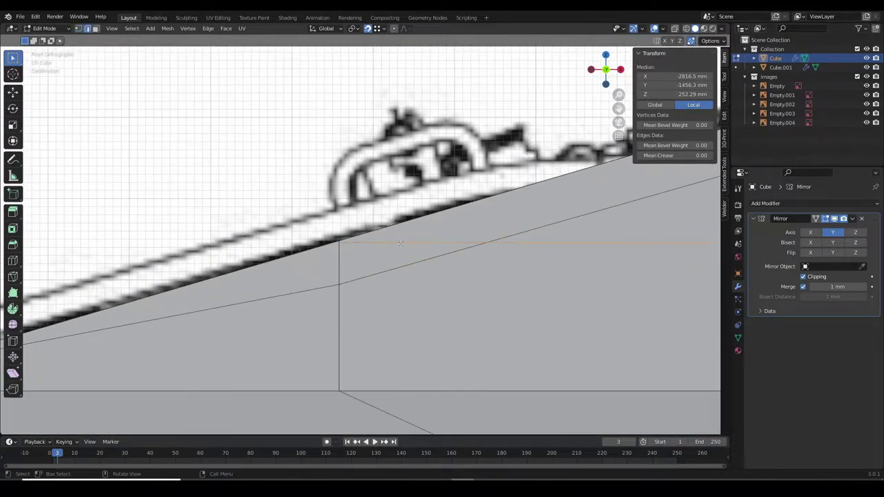
scroll(330, 242, up, 2)
scroll(331, 243, down, 5)
key(k)
click(199, 238)
scroll(509, 233, up, 2)
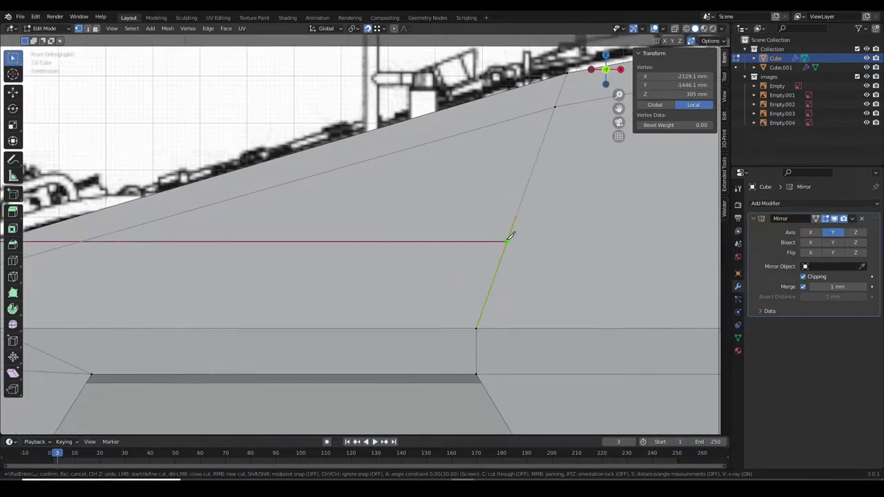
scroll(625, 238, down, 2)
key(Return)
Slide the new cut's vertex along its edge to fit the blueprint.
right_click(490, 223)
click(484, 223)
click(476, 221)
scroll(419, 213, up, 3)
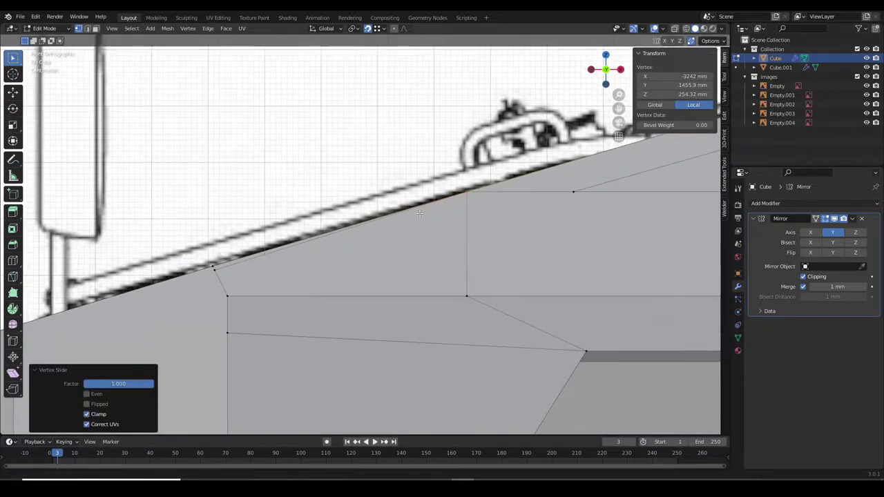
scroll(204, 198, down, 2)
scroll(169, 254, up, 3)
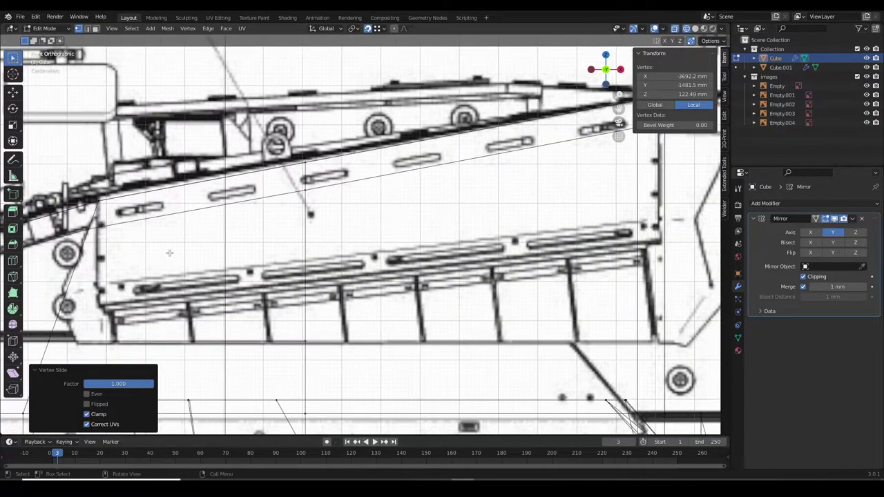
scroll(169, 253, down, 3)
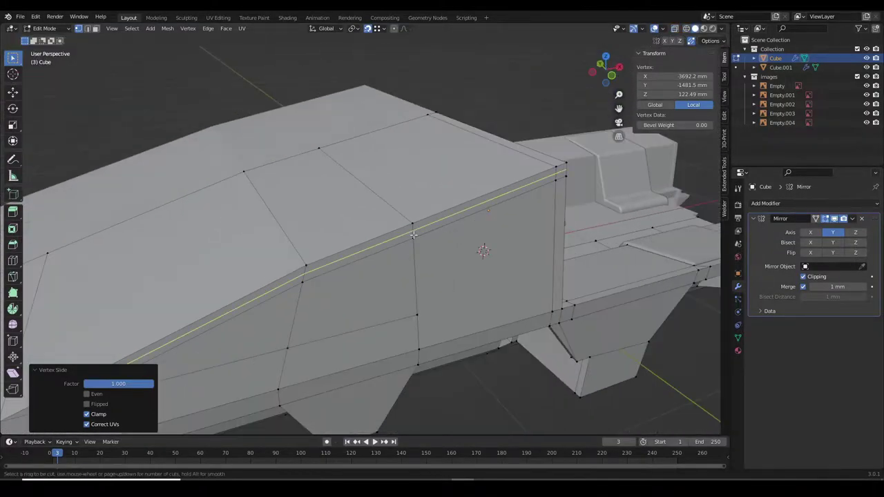
key(Escape)
Select the upper side edge and move it inward along Y to start the ledge.
middle_drag(415, 228, 449, 233)
ctrl+click(351, 256)
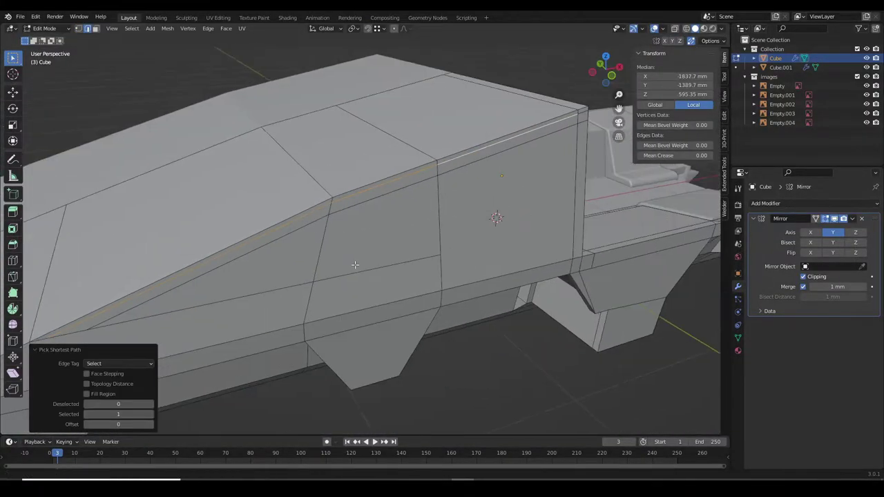
middle_drag(350, 256, 521, 243)
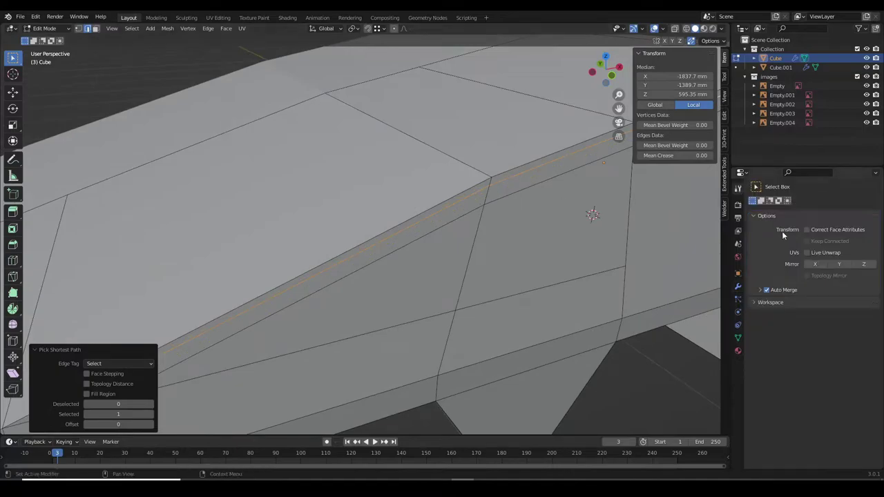
ctrl+click(465, 188)
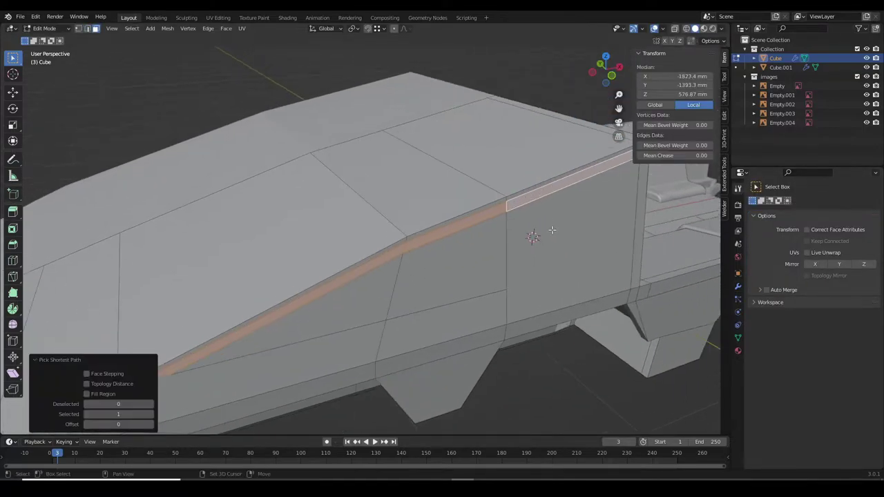
key(g)
key(y)
click(504, 250)
mouse_move(504, 251)
middle_down()
mouse_move(424, 273)
mouse_move(426, 208)
mouse_move(434, 194)
mouse_move(433, 220)
middle_up()
Select the top edge loop and shift it along Y to form the groove (45.825–71.182 mm).
click(424, 273)
click(425, 273)
click(407, 217)
scroll(408, 217, down, 5)
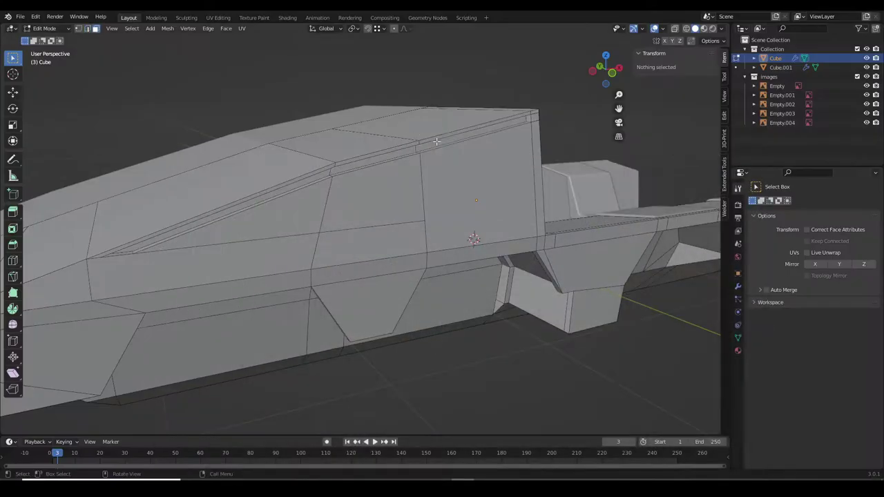
alt+click(436, 141)
scroll(436, 141, up, 3)
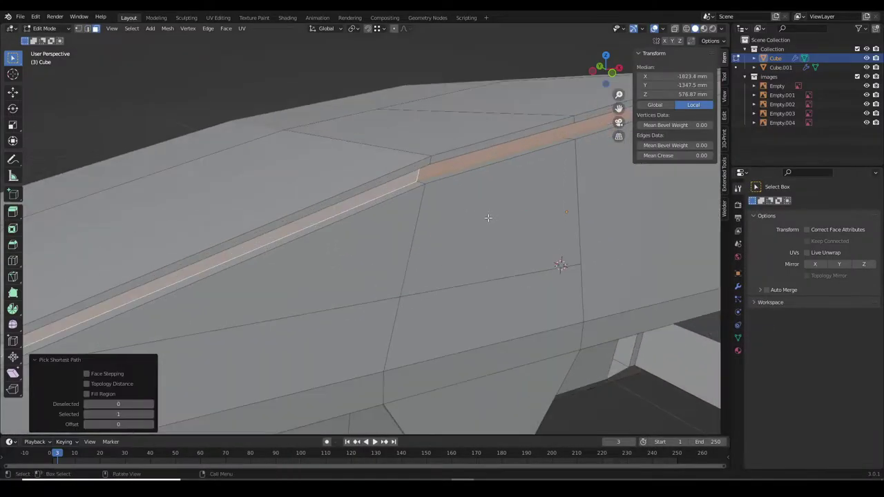
key(g)
key(y)
click(523, 262)
scroll(365, 206, up, 2)
scroll(365, 206, down, 3)
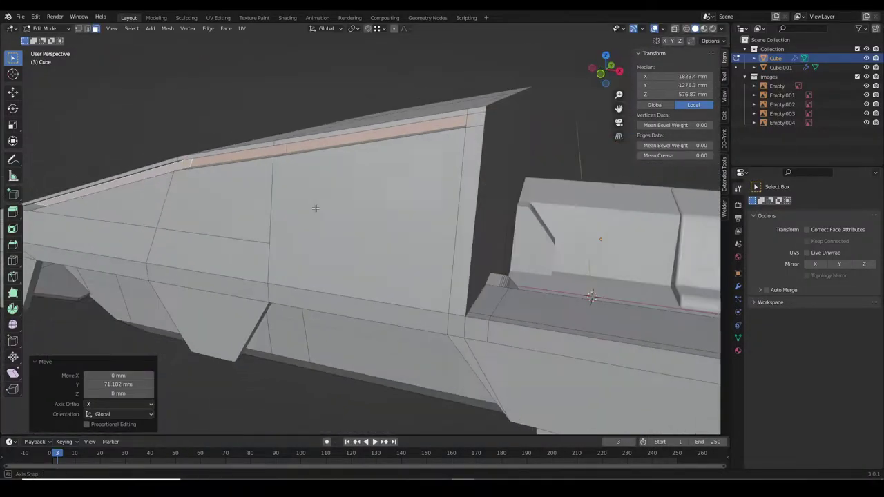
scroll(418, 192, down, 3)
Check the whole vehicle in Object Mode, then resume editing the hull mesh.
key(Tab)
middle_drag(418, 191, 418, 207)
scroll(431, 219, up, 2)
scroll(431, 220, up, 4)
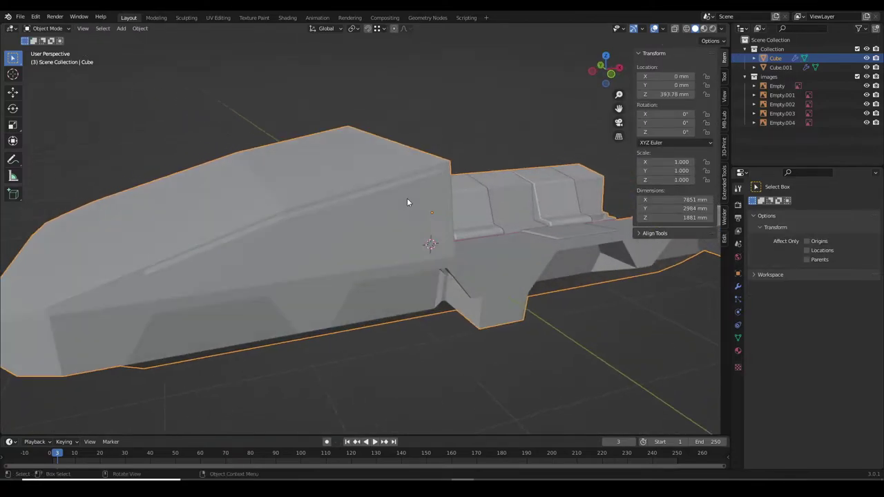
scroll(408, 199, up, 3)
key(Tab)
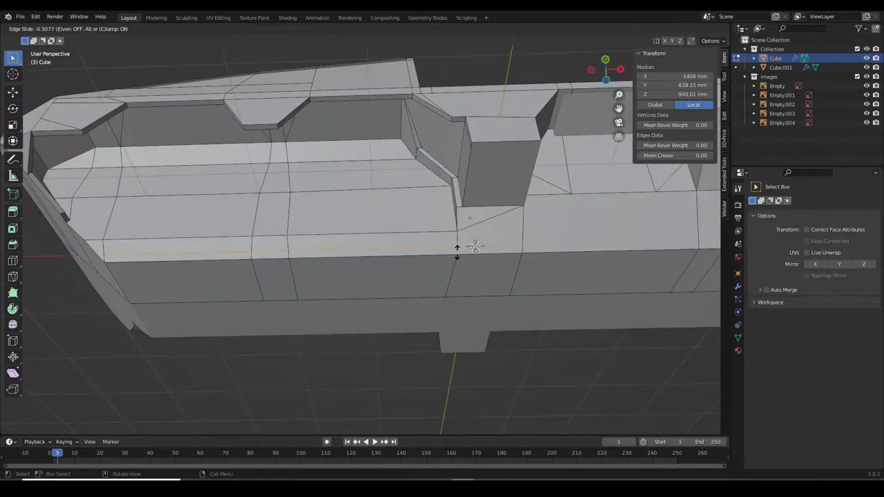
Add a new cube as the wheel-well cutter, scale it down and place it at the wheel hub.
click(473, 246)
key(Tab)
key(KP_1)
key(shift+a)
click(404, 302)
key(s)
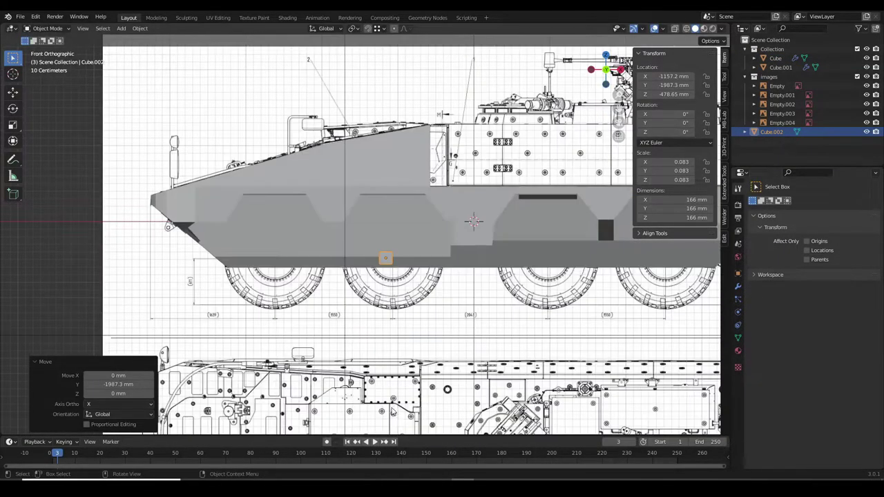
key(g)
key(y)
click(365, 206)
scroll(365, 205, up, 8)
key(g)
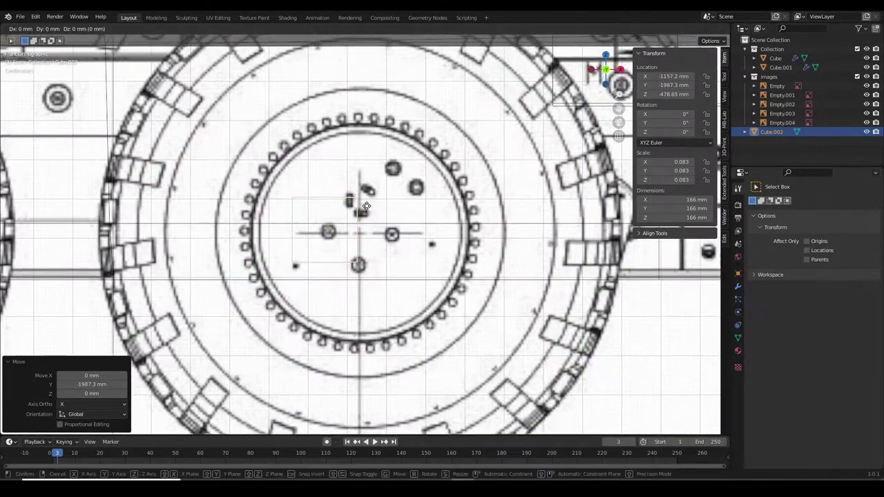
scroll(403, 216, down, 4)
Move the cube's faces along Y and enlarge them to form the stepped cutter shape.
key(Tab)
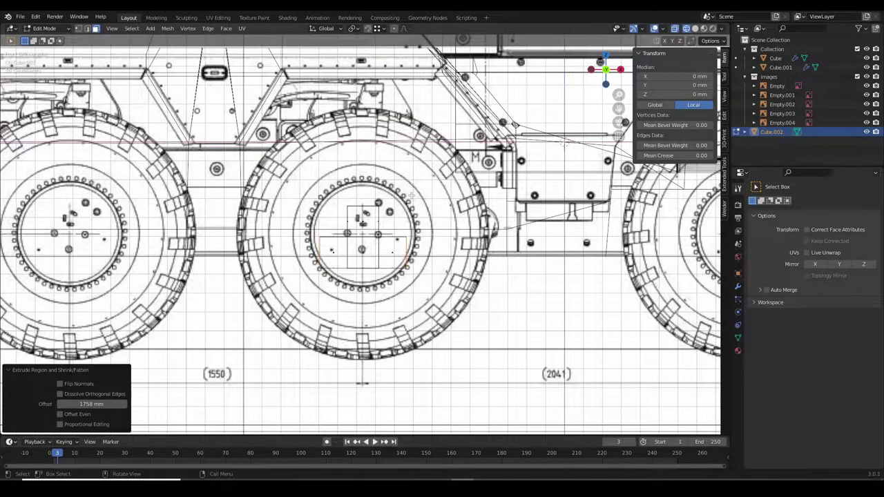
middle_drag(412, 196, 414, 276)
key(g)
key(y)
click(430, 353)
key(KP_1)
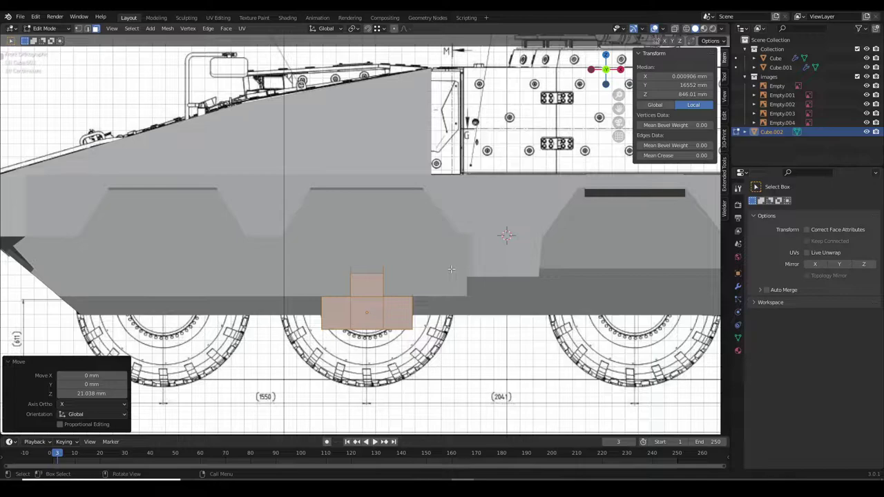
key(s)
click(485, 293)
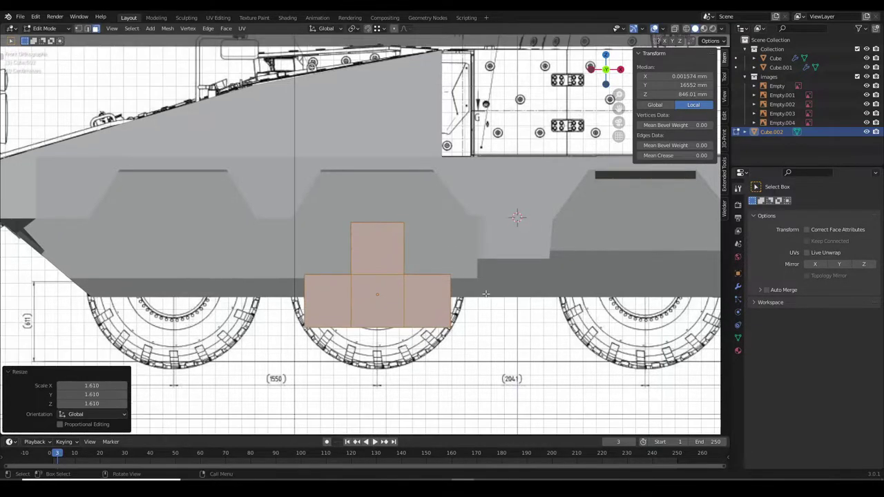
scroll(481, 284, up, 3)
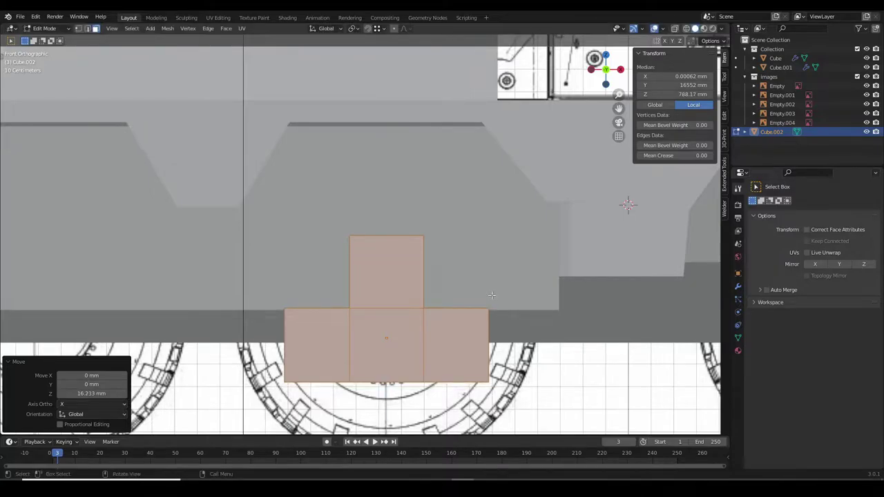
scroll(490, 296, down, 3)
Bevel an edge along the hull's lower side.
key(alt+q)
middle_drag(545, 213, 416, 258)
ctrl+click(416, 258)
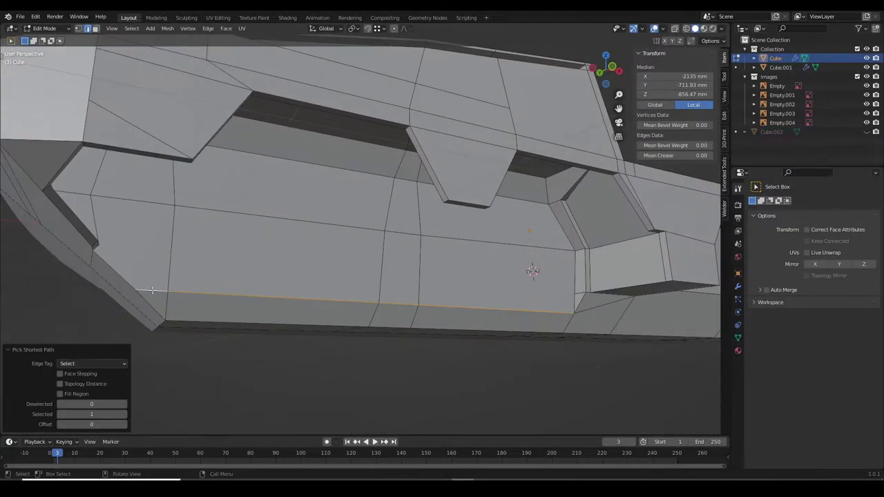
key(KP_1)
scroll(151, 292, up, 3)
scroll(151, 292, up, 5)
key(ctrl+b)
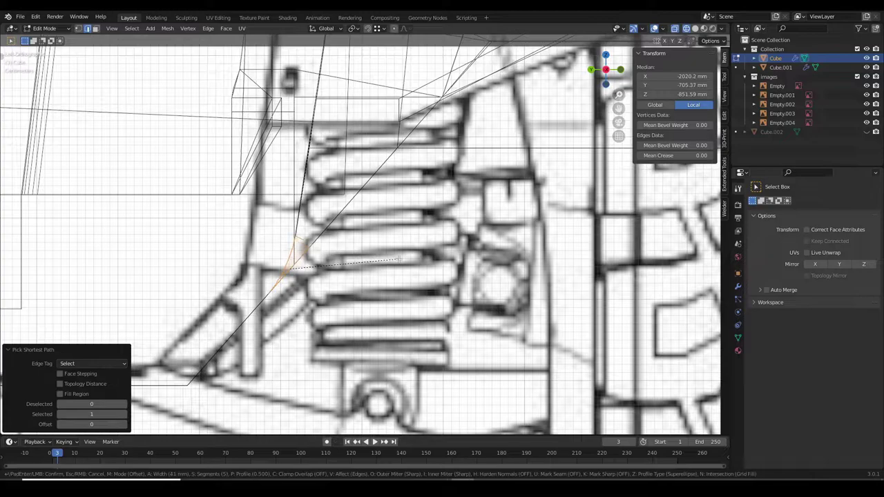
click(398, 259)
scroll(352, 276, up, 6)
scroll(351, 276, up, 2)
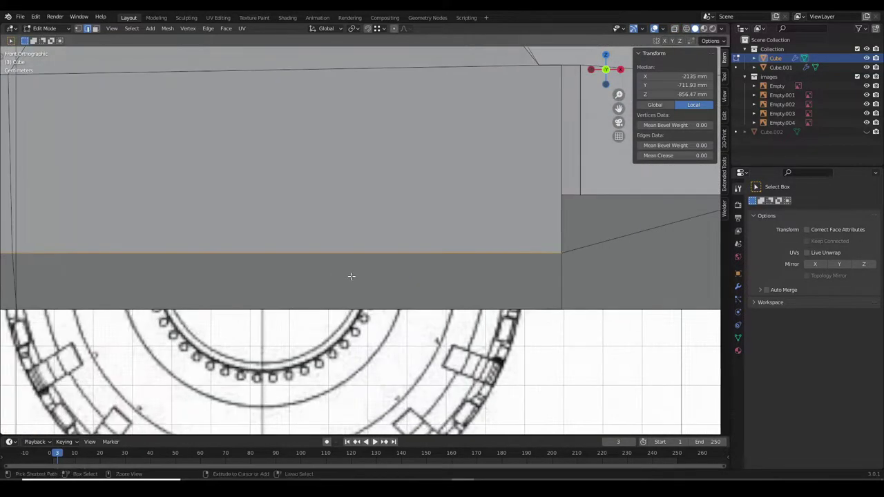
Slide the bevelled corner's vertices along their edges to tidy the corner.
click(368, 278)
middle_drag(400, 262, 272, 241)
click(272, 241)
key(shift+v)
click(371, 237)
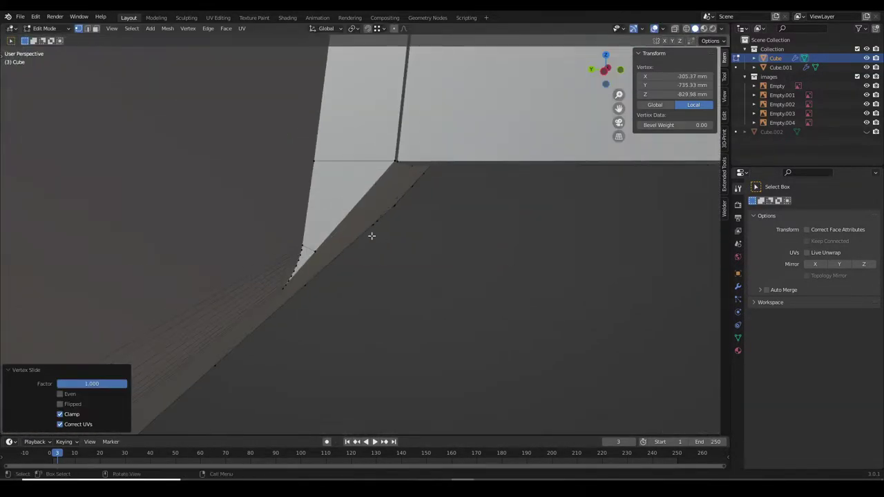
scroll(423, 279, up, 2)
mouse_move(423, 279)
middle_down()
mouse_move(345, 207)
mouse_move(483, 241)
middle_up()
scroll(483, 241, down, 2)
key(shift+v)
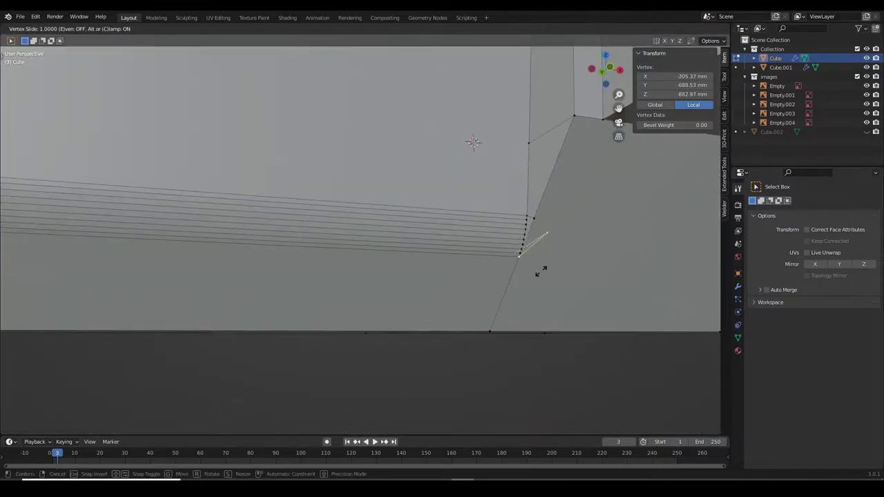
click(278, 253)
Rename the cutter object and frame it in the front view.
key(KP_1)
scroll(359, 235, up, 2)
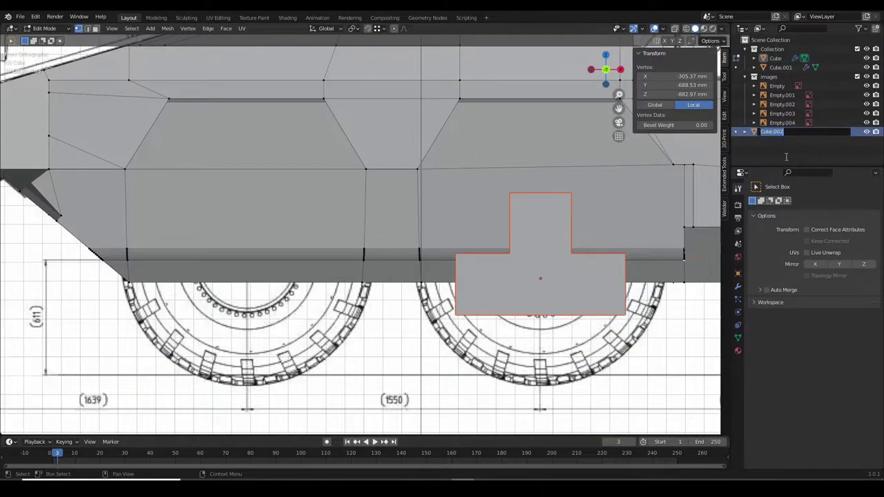
key(Return)
key(KP_Decimal)
key(Tab)
mouse_move(354, 283)
middle_down()
mouse_move(457, 258)
mouse_move(359, 282)
middle_up()
key(KP_1)
Box-select the cutter's bottom vertices and scale them along X to taper them.
key(Tab)
key(b)
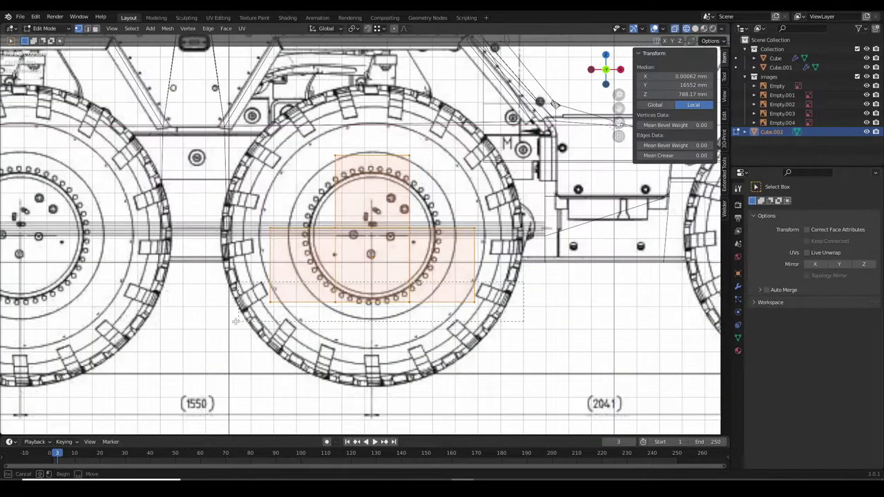
drag(235, 321, 235, 322)
key(s)
key(x)
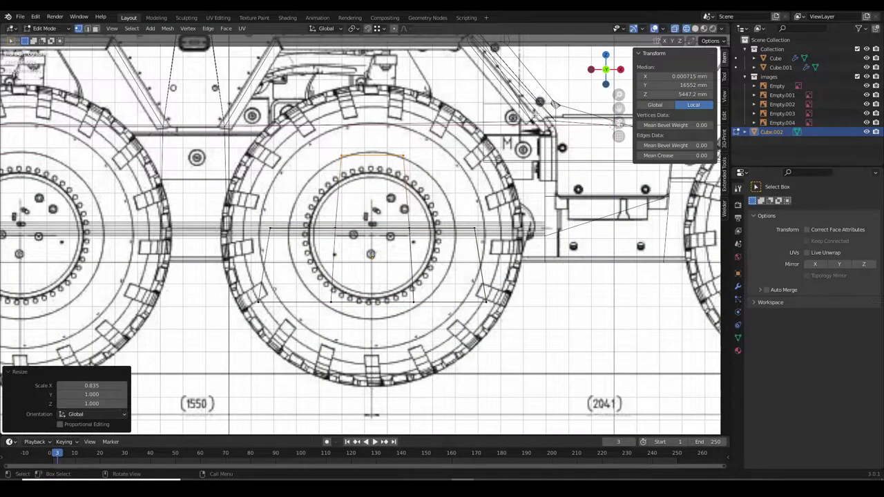
key(2)
scroll(312, 205, up, 3)
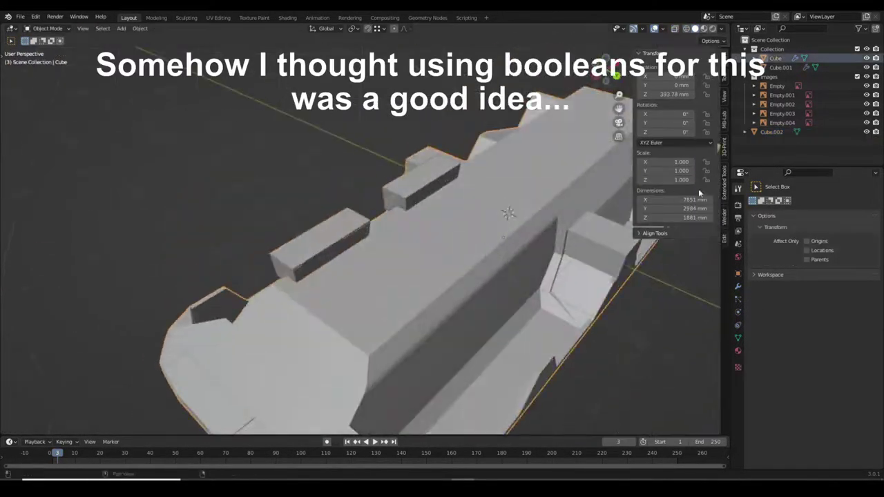
Add a Boolean Difference modifier to the hull with Cube.002 as the cutter object.
click(822, 203)
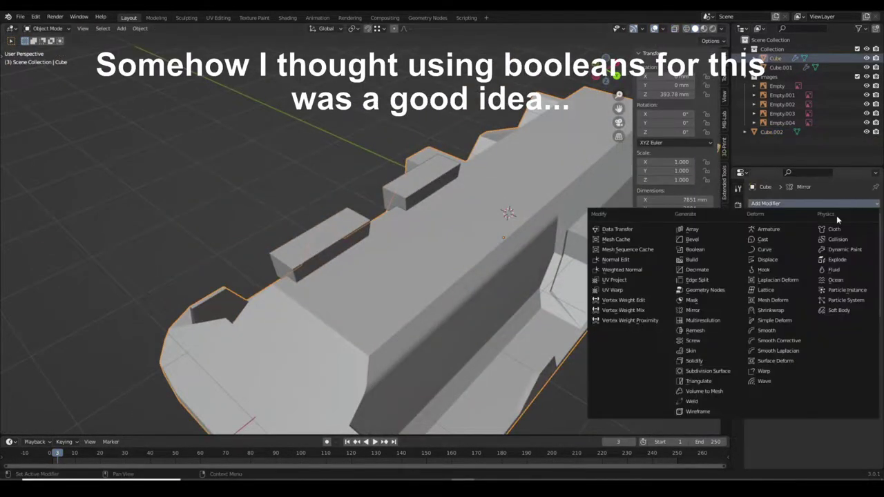
click(347, 216)
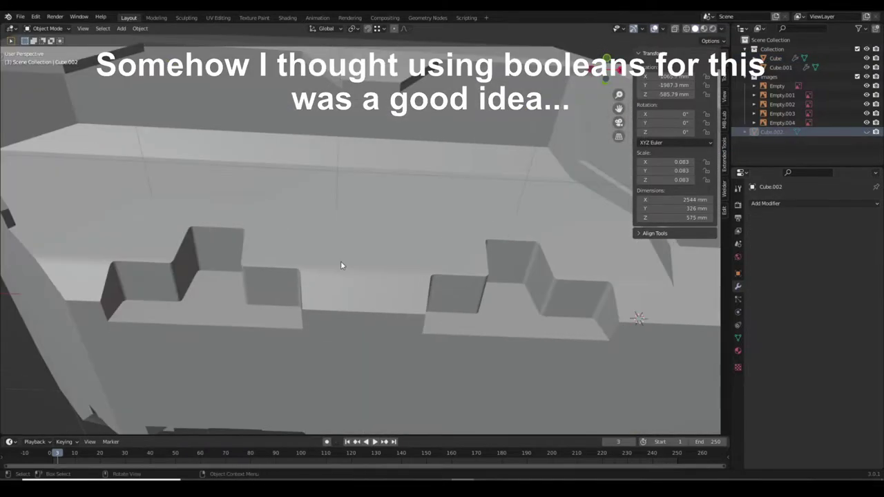
middle_drag(340, 261, 378, 272)
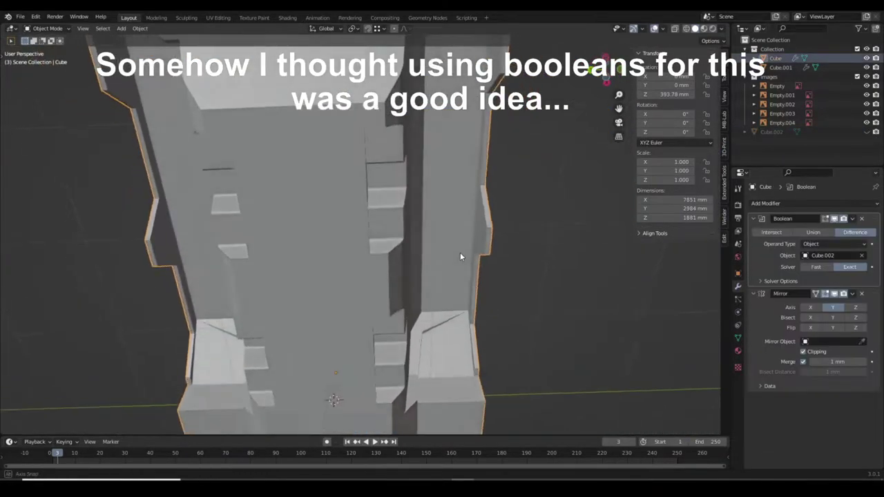
mouse_move(460, 251)
middle_down()
mouse_move(340, 161)
mouse_move(315, 161)
mouse_move(423, 186)
middle_up()
Push the cutter faces deeper along Y, then check the recesses in front X-ray view.
key(Tab)
key(g)
key(y)
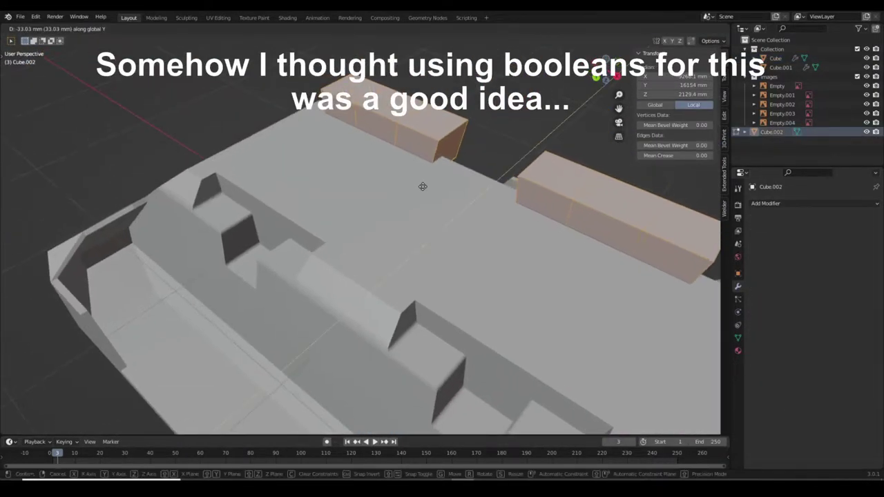
click(428, 183)
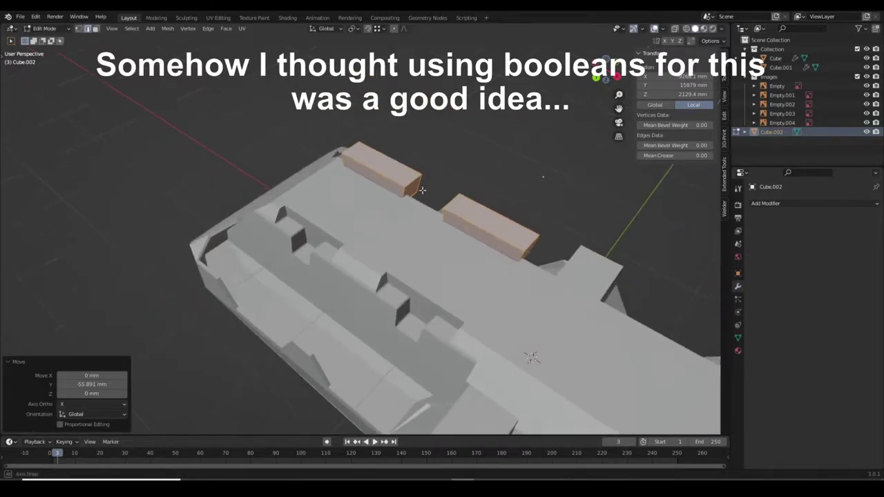
key(KP_1)
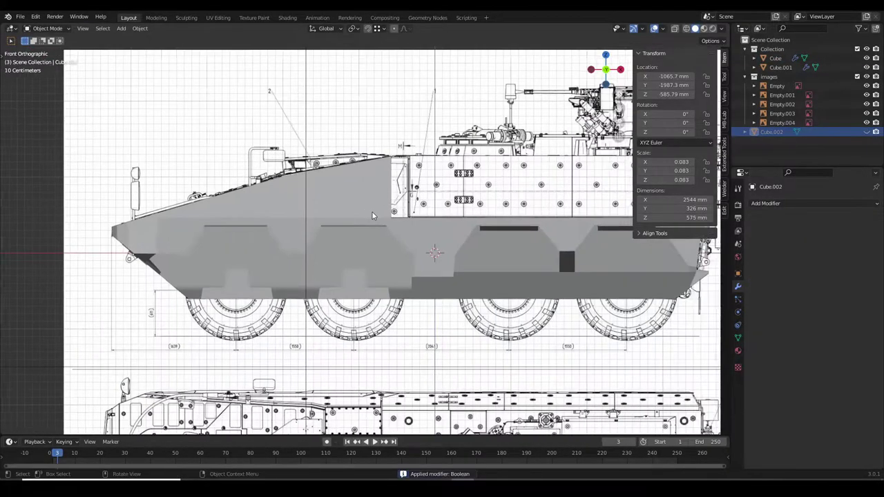
scroll(415, 210, up, 4)
key(shift+z)
scroll(399, 221, up, 3)
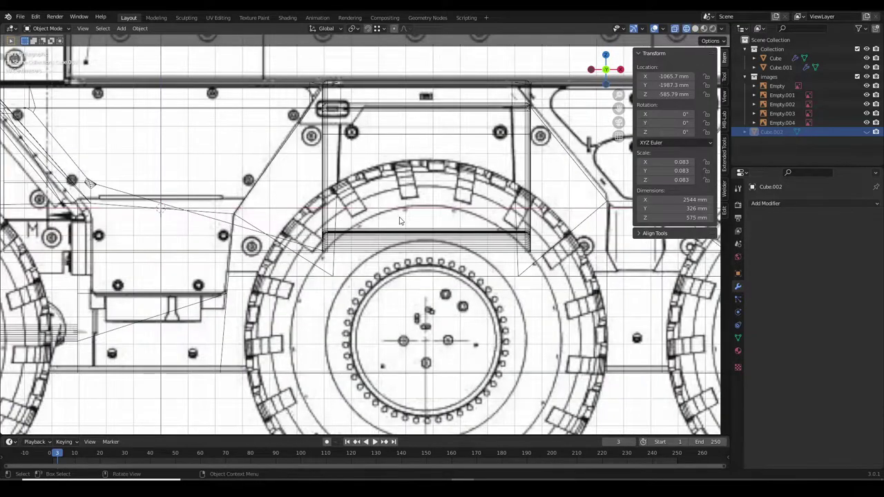
scroll(399, 221, down, 3)
Add a new cube and move it down and along X toward the rear wheels.
key(shift+a)
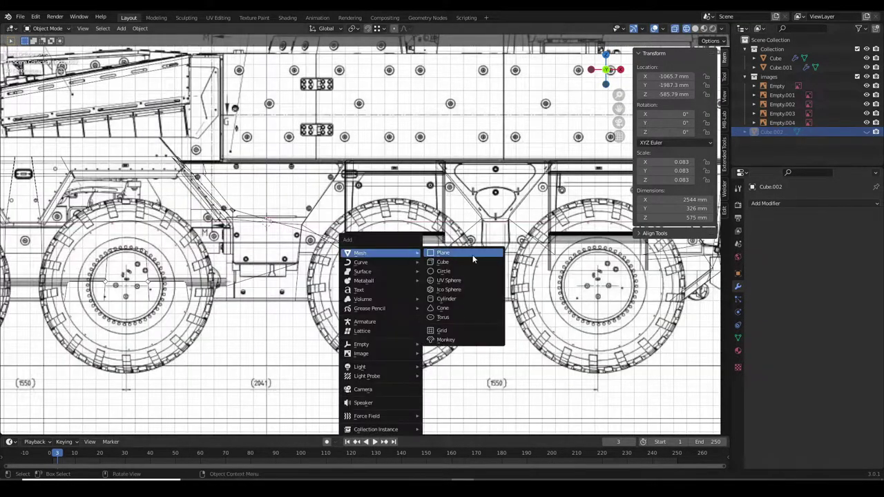
click(456, 252)
scroll(328, 227, up, 3)
key(g)
key(z)
click(328, 226)
scroll(328, 226, up, 3)
key(g)
key(x)
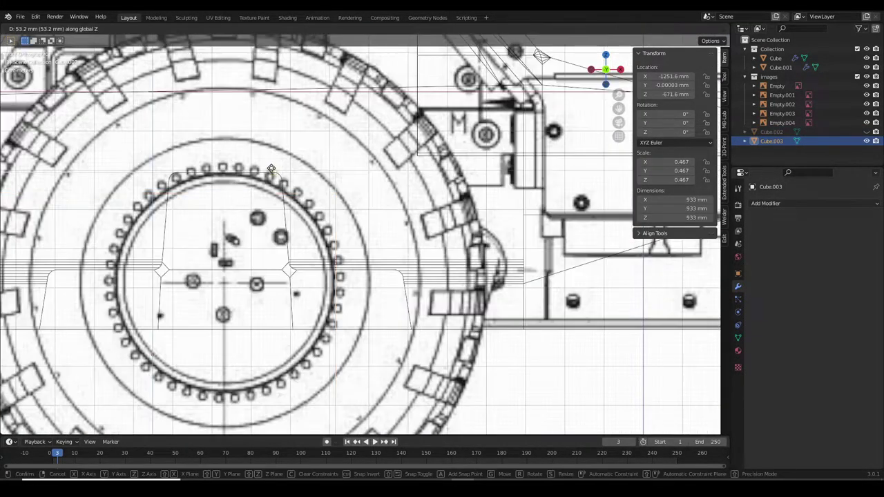
scroll(454, 179, down, 3)
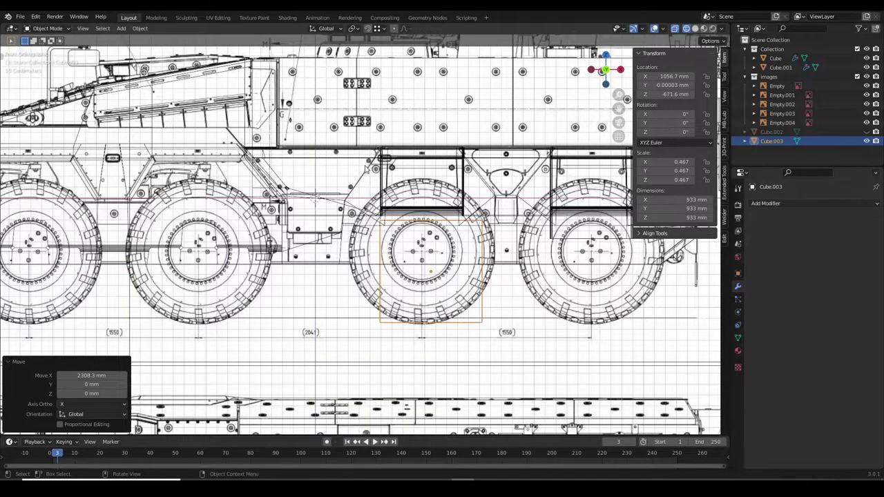
scroll(386, 207, up, 4)
scroll(404, 249, down, 3)
Narrow the cube along X so it fits over one wheel.
key(s)
key(x)
click(404, 250)
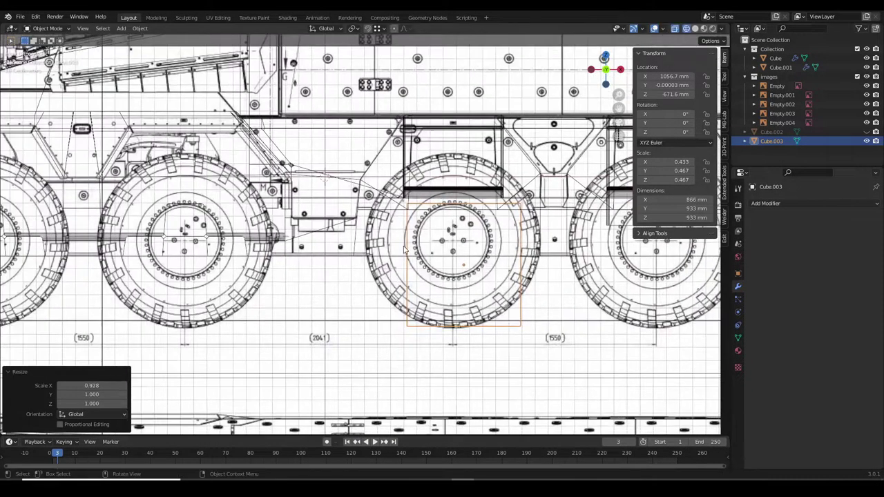
click(120, 258)
scroll(120, 257, up, 4)
In Edit Mode, reposition the block and raise its top face along Z.
key(Tab)
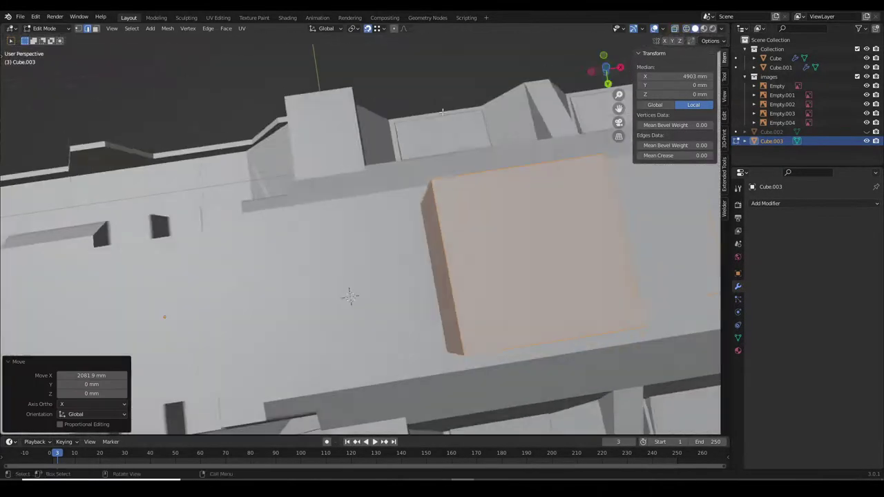
key(g)
click(319, 231)
middle_drag(320, 230, 478, 180)
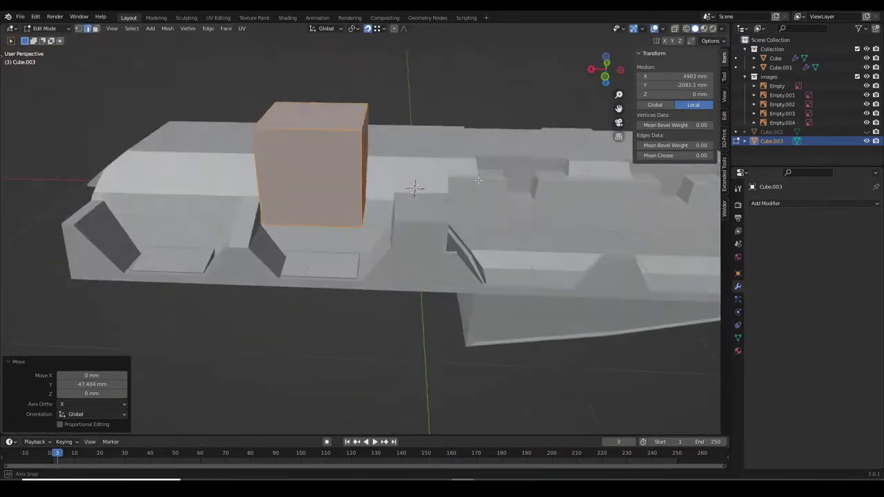
click(311, 114)
key(g)
key(z)
click(306, 144)
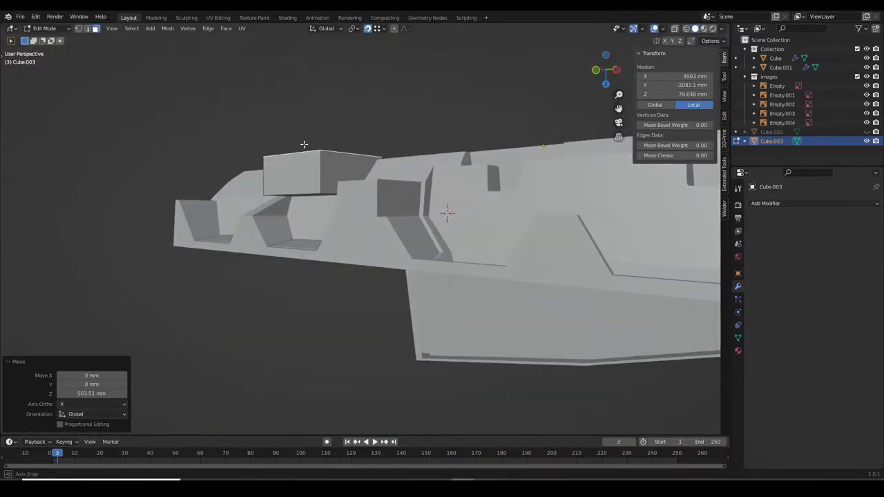
middle_drag(305, 144, 376, 181)
Duplicate the raised block along X so the second wheel gets its own block.
key(l)
key(shift+d)
key(x)
click(211, 203)
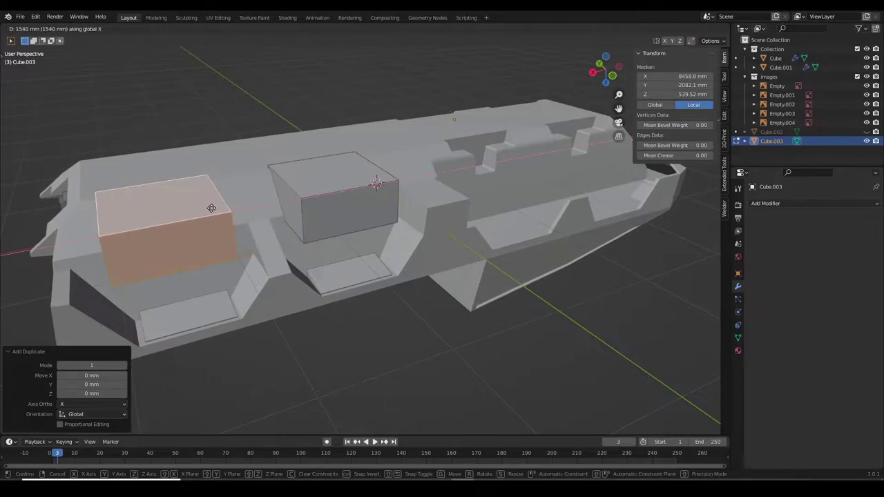
key(KP_1)
scroll(399, 222, up, 3)
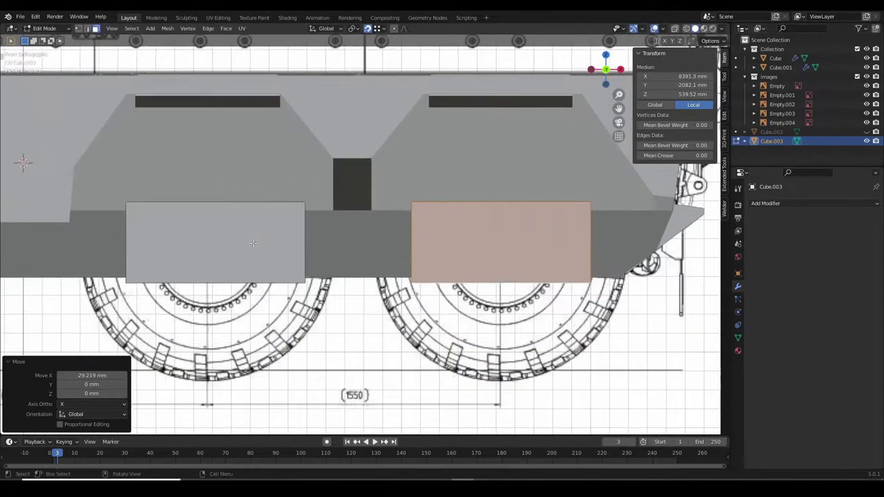
scroll(283, 245, down, 2)
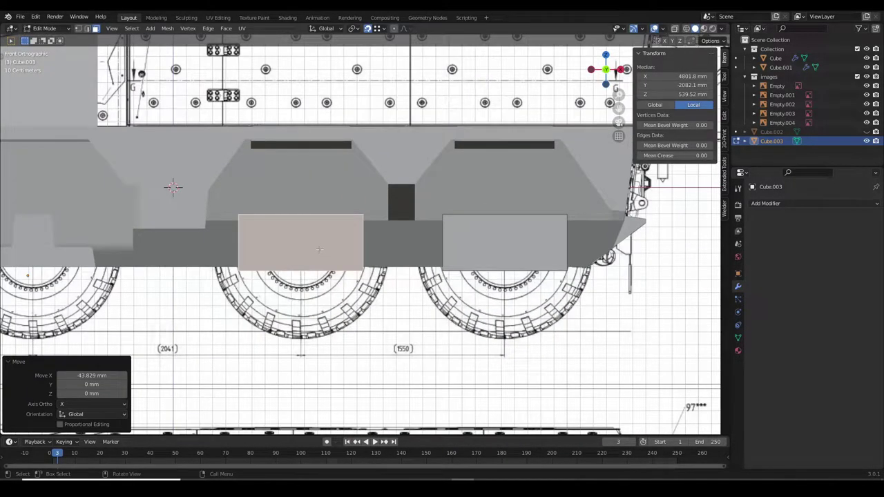
Add loop cuts across the right-hand block to prepare a stepped profile.
key(ctrl+z)
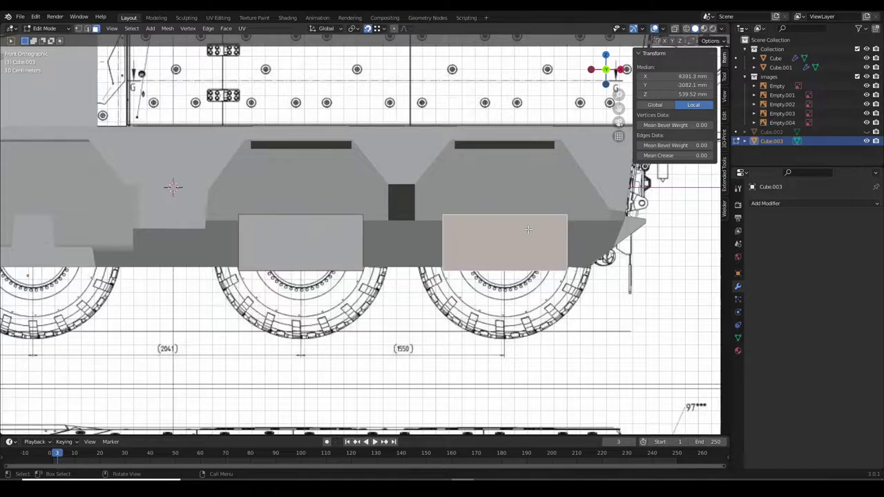
scroll(362, 228, up, 3)
key(ctrl+r)
click(357, 187)
key(Escape)
key(alt+z)
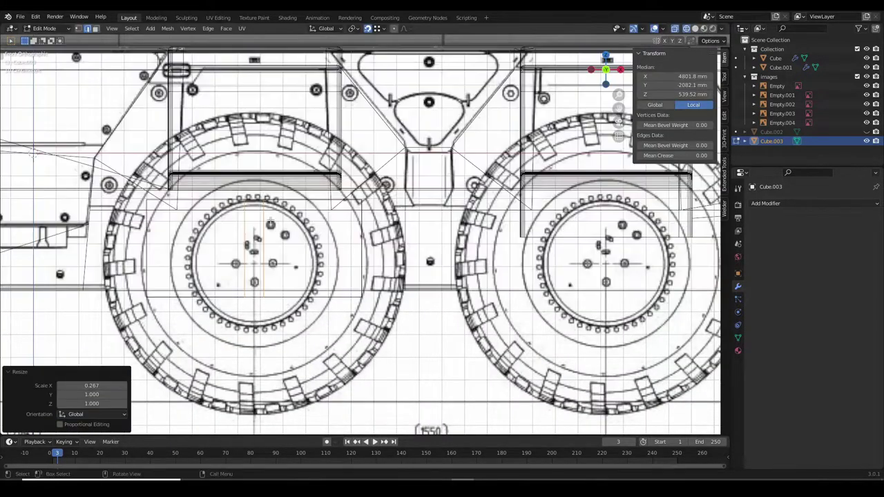
key(ctrl+z)
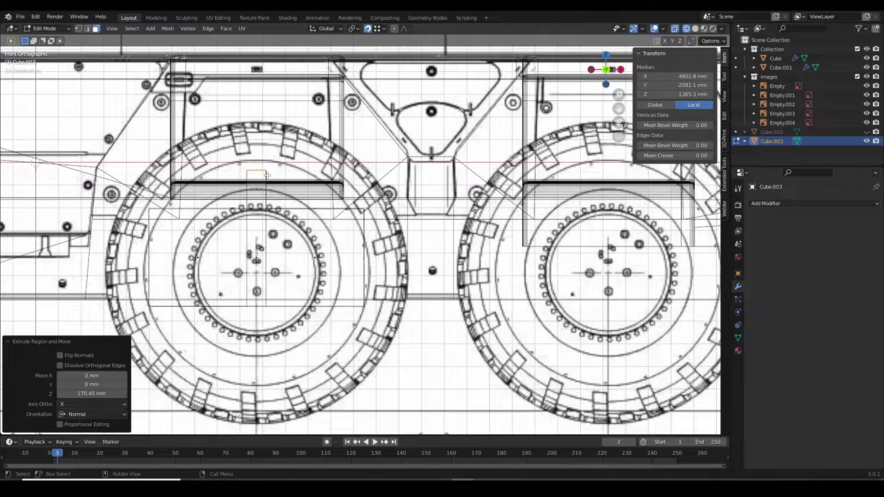
key(alt+z)
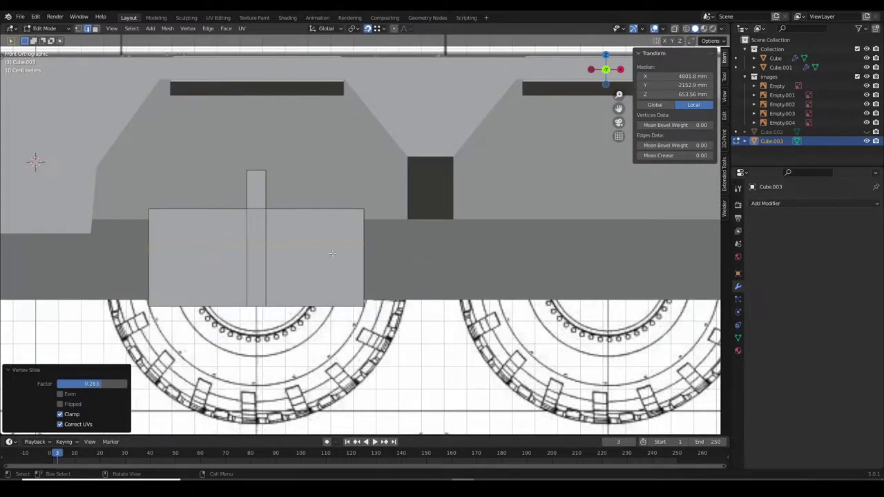
Raise the block's left vertices along Z to form the stepped top.
key(g)
key(z)
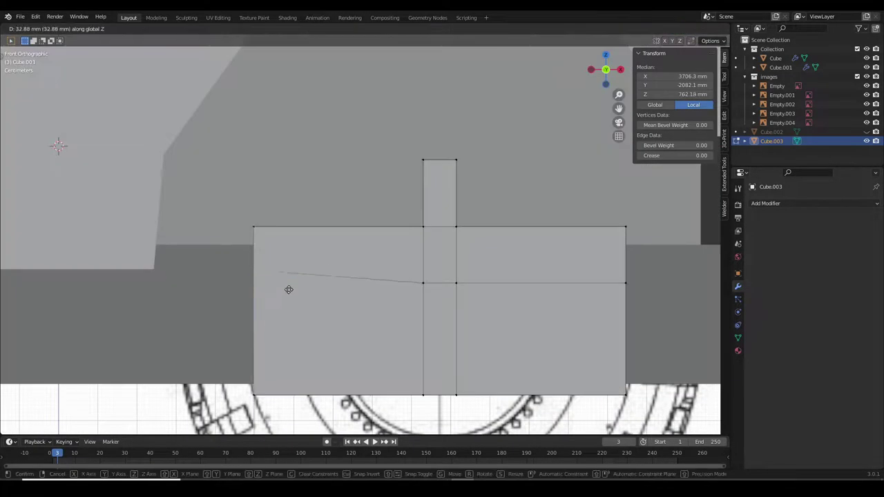
click(281, 269)
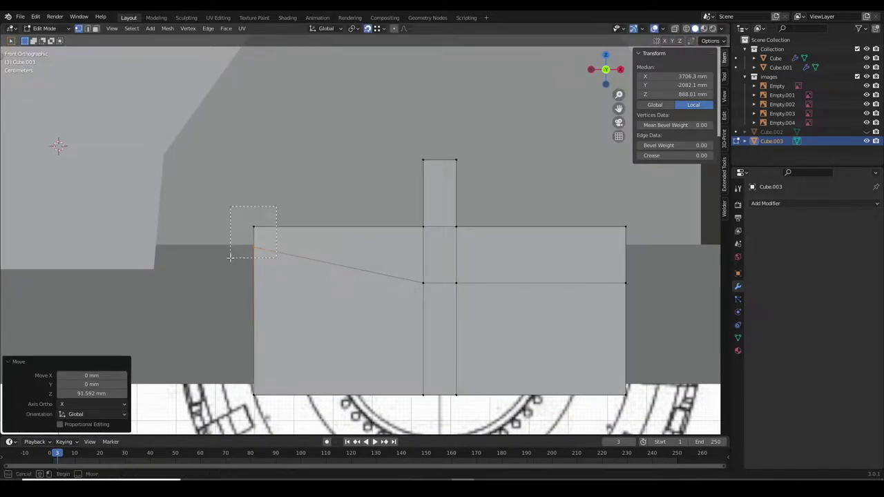
drag(277, 205, 230, 257)
key(alt+z)
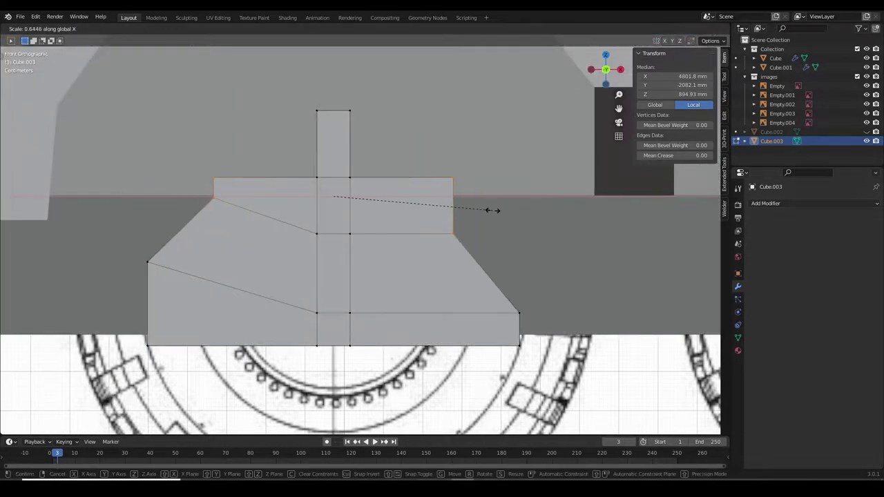
scroll(500, 210, down, 3)
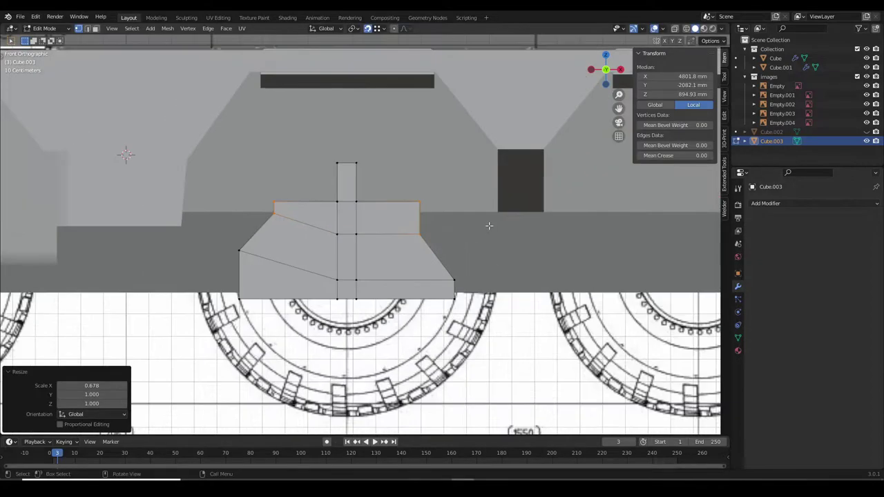
Duplicate the whole stepped cutter 1551.1 mm along X over the next wheel.
shift+middle_drag(489, 223, 216, 250)
key(a)
key(shift+d)
key(x)
click(574, 240)
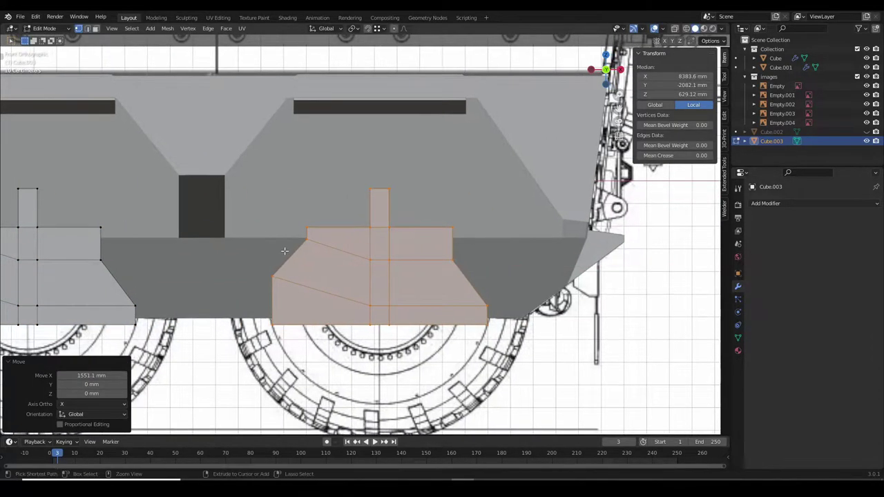
scroll(428, 200, up, 5)
scroll(428, 200, down, 2)
Turn on X-ray and bevel the selected edges to round the block corners.
key(alt+z)
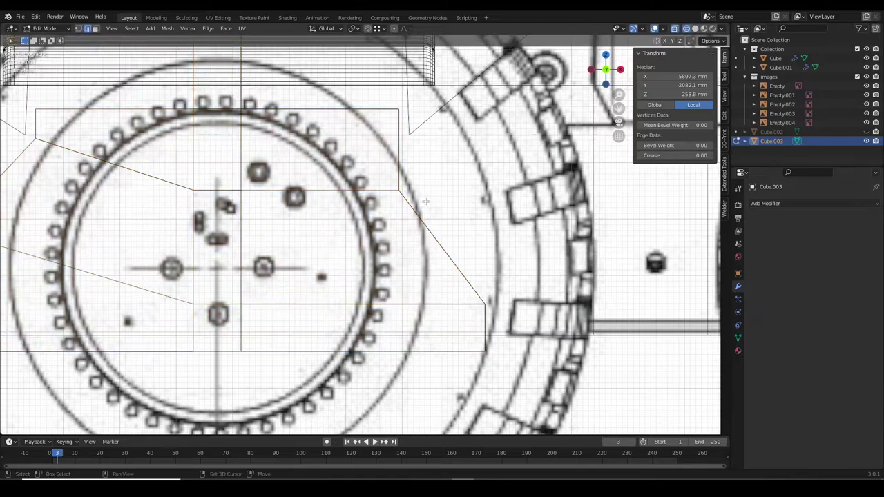
scroll(357, 184, down, 3)
scroll(145, 205, down, 2)
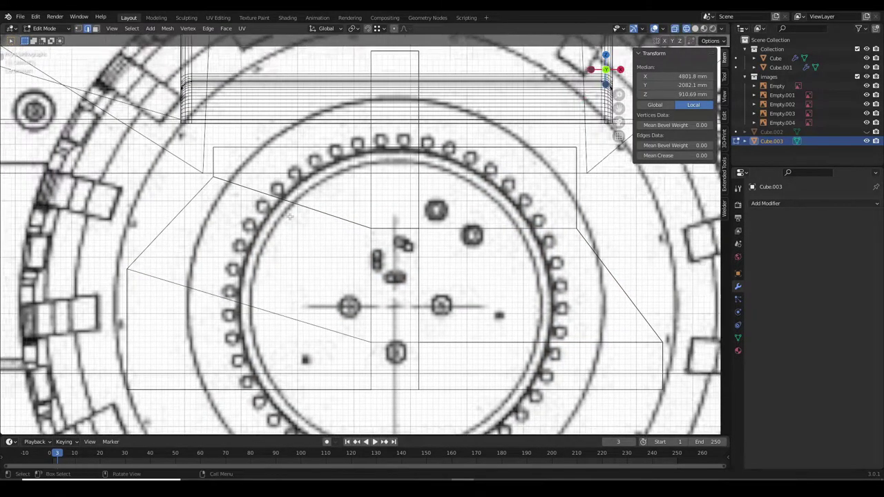
key(ctrl+b)
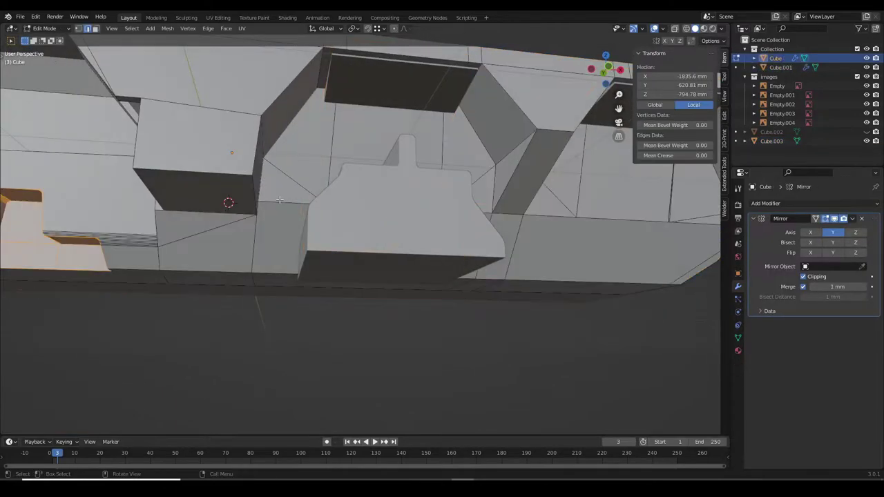
Align a hull vertex along Y with the side blueprint using wireframe view.
middle_drag(279, 199, 325, 218)
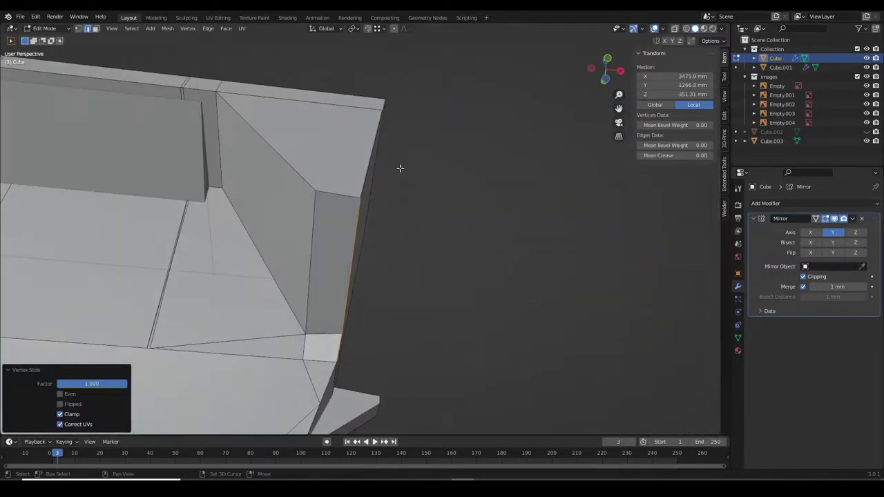
middle_drag(399, 168, 300, 207)
key(z)
click(287, 202)
key(g)
key(y)
click(353, 204)
key(shift+z)
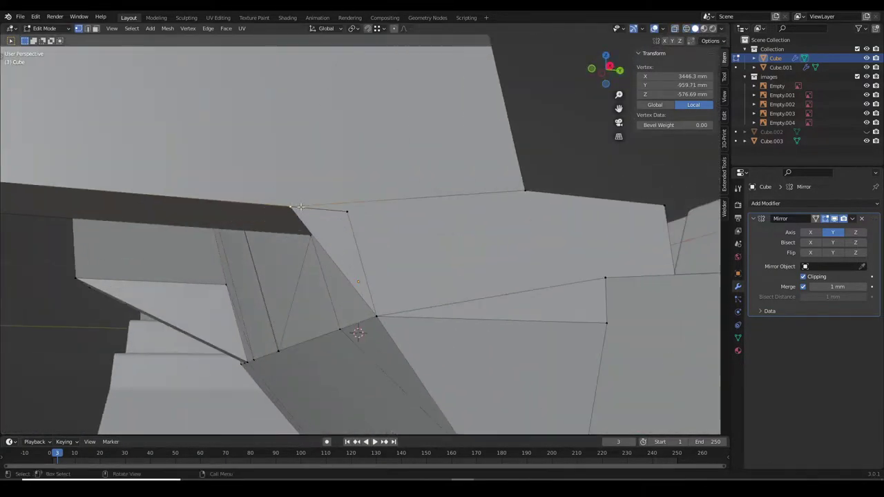
Select all hull geometry and Merge by Distance, removing 9 stray vertices.
click(352, 214)
key(a)
click(167, 28)
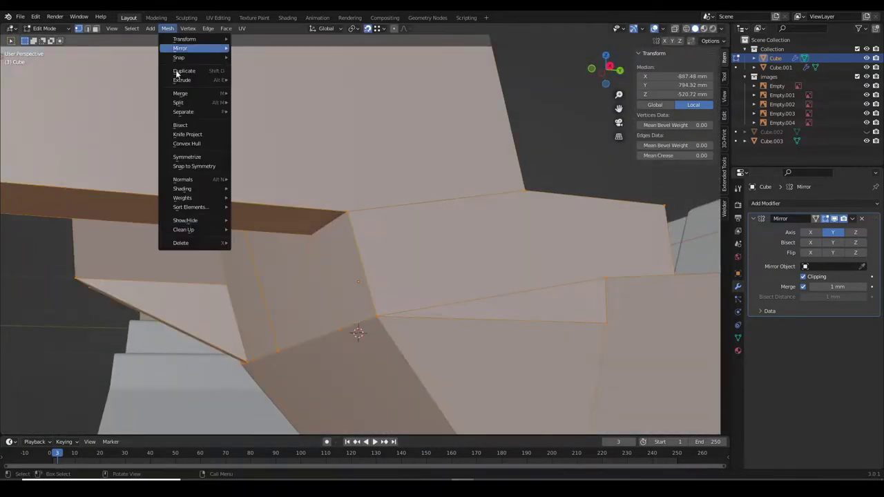
click(738, 286)
Bevel a hull corner edge into a rounded multi-segment bevel in side view.
mouse_move(296, 148)
middle_down()
mouse_move(382, 129)
mouse_move(362, 407)
mouse_move(483, 263)
mouse_move(564, 260)
mouse_move(483, 276)
mouse_move(372, 165)
mouse_move(554, 298)
middle_up()
click(381, 129)
key(KP_Decimal)
scroll(362, 407, down, 5)
key(Tab)
key(Tab)
ctrl+click(483, 276)
key(KP_3)
key(ctrl+b)
click(375, 164)
Adjust corner vertices and slide one fully along its edge (factor 1.000).
click(554, 298)
click(542, 296)
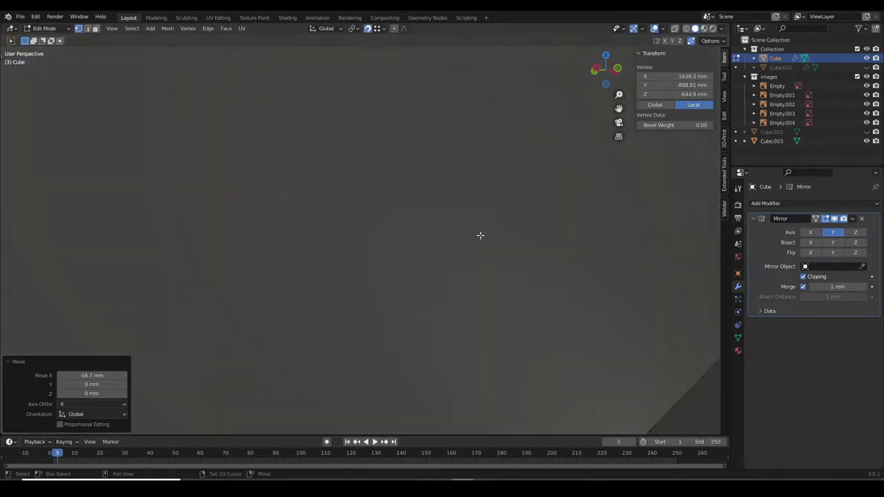
key(g)
click(292, 276)
key(g)
click(173, 245)
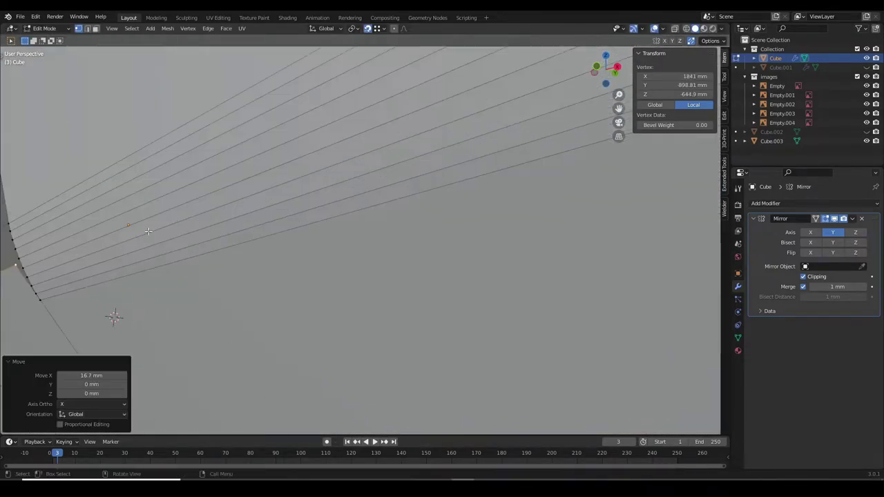
key(shift+v)
click(126, 315)
mouse_move(127, 315)
middle_down()
mouse_move(416, 226)
mouse_move(539, 254)
middle_up()
key(Tab)
click(419, 235)
scroll(418, 235, up, 3)
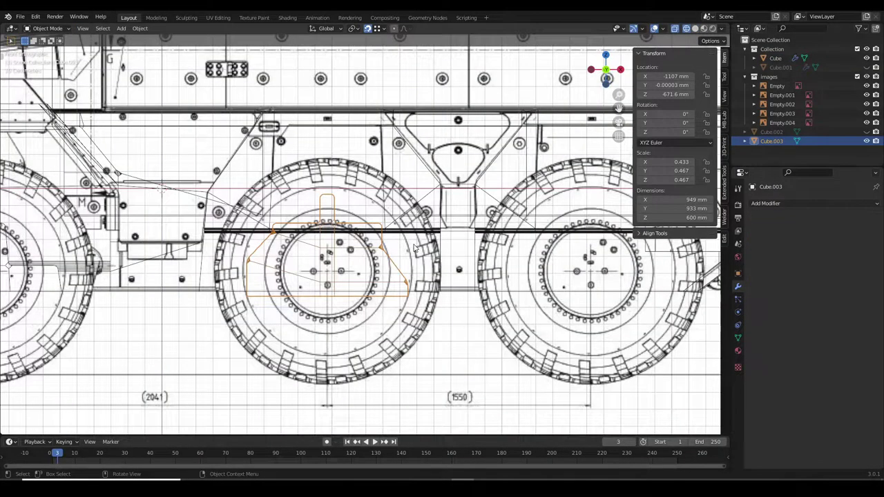
Inspect the Cube.003 cutter in isolation, then return to the front blueprint view.
key(alt+z)
key(Tab)
middle_drag(413, 243, 438, 169)
key(Tab)
key(slash)
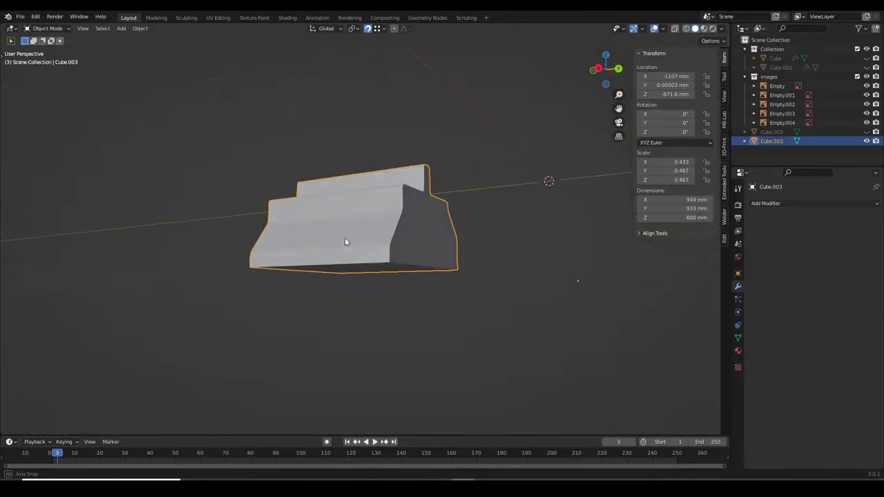
key(Tab)
scroll(345, 242, up, 5)
key(Tab)
key(slash)
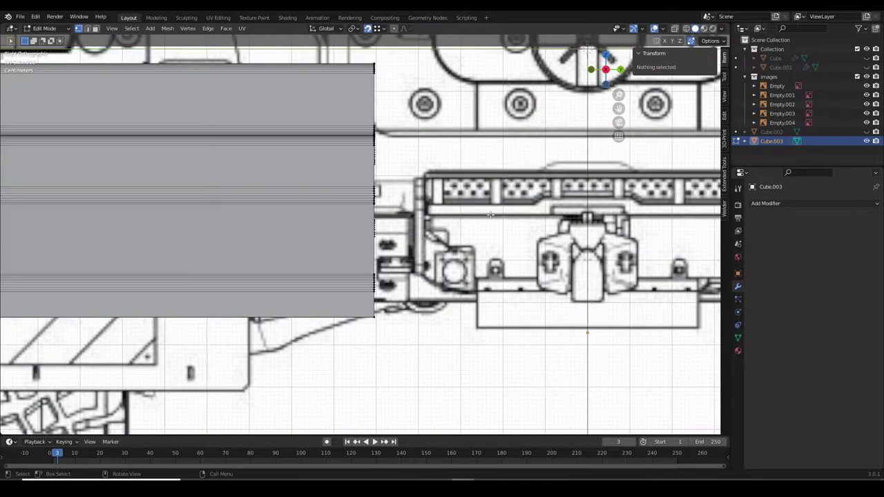
Add a cube scaled to 0.15, place it at the front recess and stretch it along X.
key(shift+a)
text(s.15)
key(Return)
key(g)
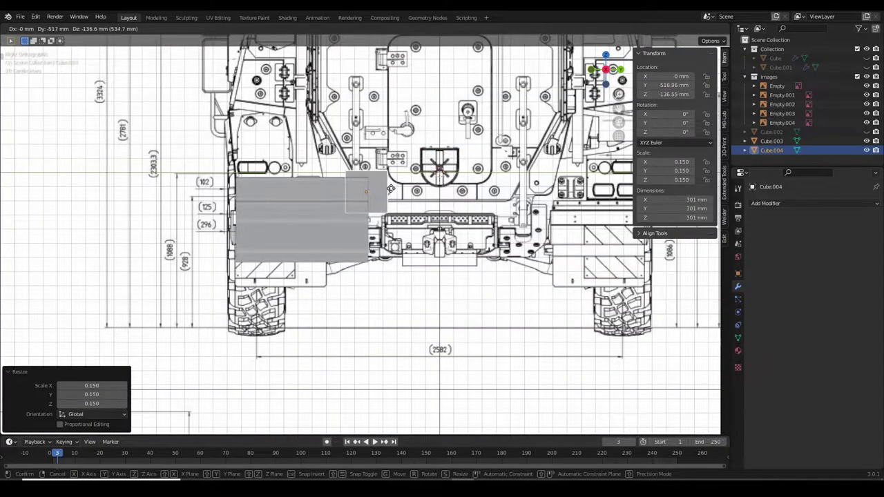
click(390, 189)
scroll(391, 188, up, 3)
mouse_move(391, 188)
middle_down()
mouse_move(218, 143)
mouse_move(432, 118)
middle_up()
key(g)
key(x)
key(s)
key(x)
click(219, 142)
scroll(432, 118, up, 4)
In see-through front view, slide the new cube's faces to the blueprint and box-select vertices.
key(Tab)
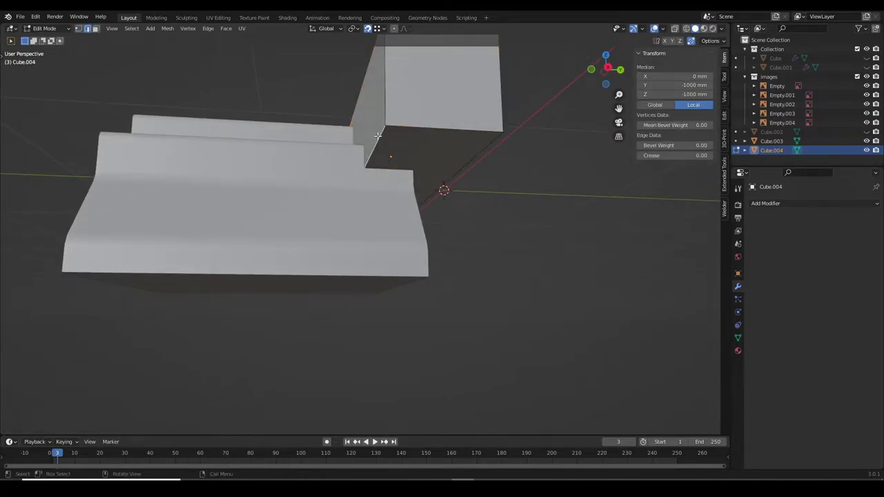
key(KP_1)
key(alt+z)
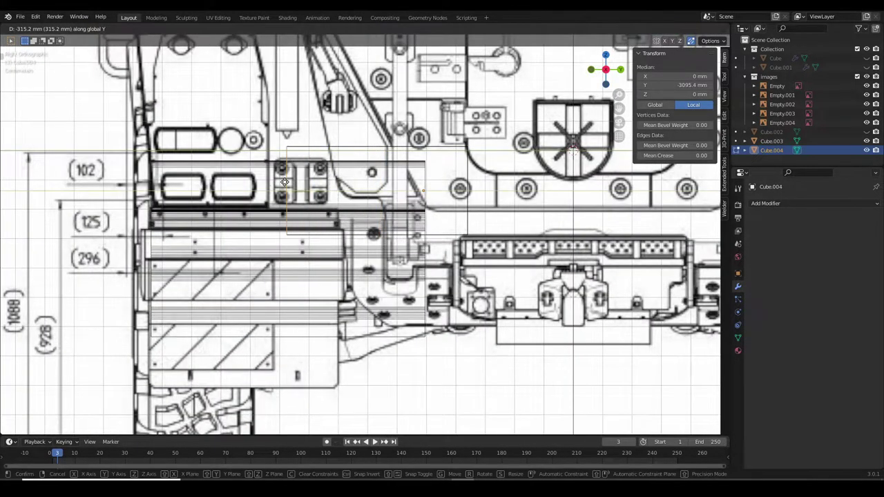
click(324, 183)
key(Escape)
key(alt+a)
key(b)
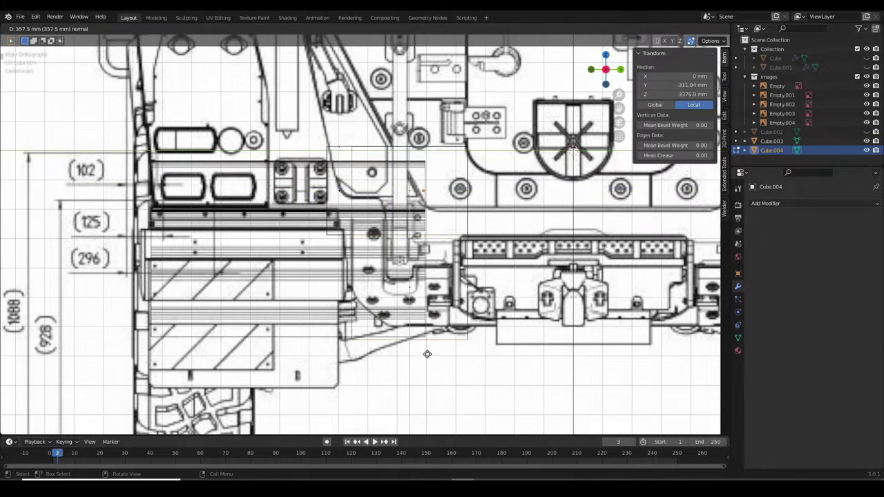
click(409, 274)
scroll(409, 274, up, 3)
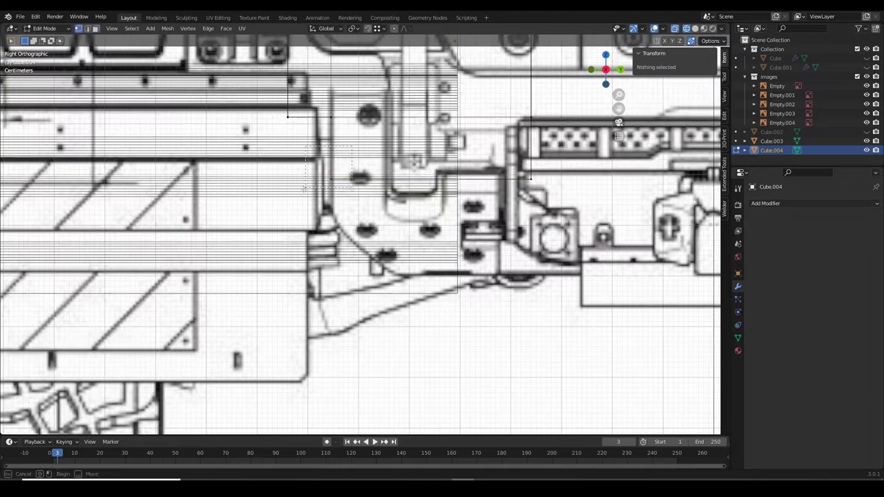
Move the selected vertices 17.24 mm along Y, then shift another set along Y.
key(g)
key(y)
click(294, 150)
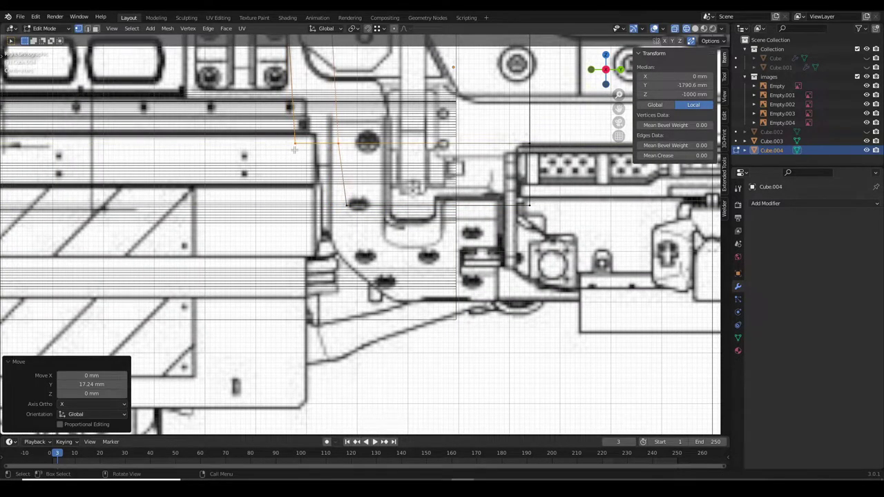
key(Escape)
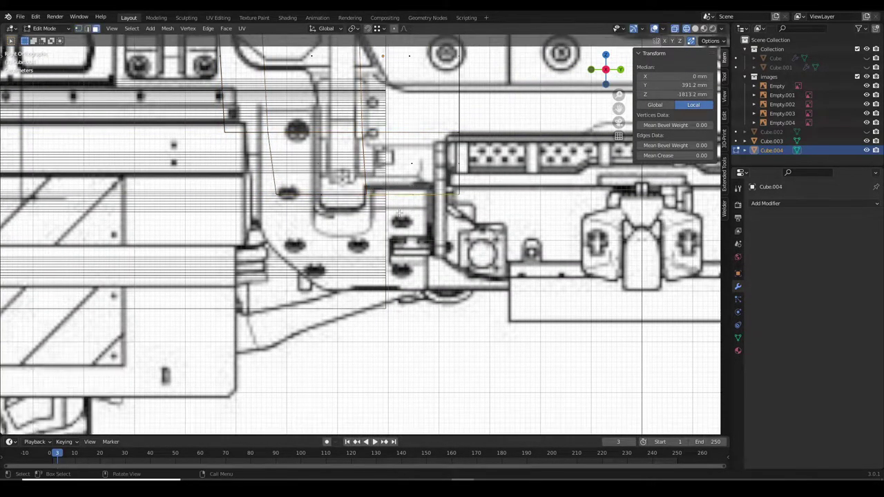
shift+middle_drag(444, 198, 378, 273)
click(398, 255)
key(g)
key(y)
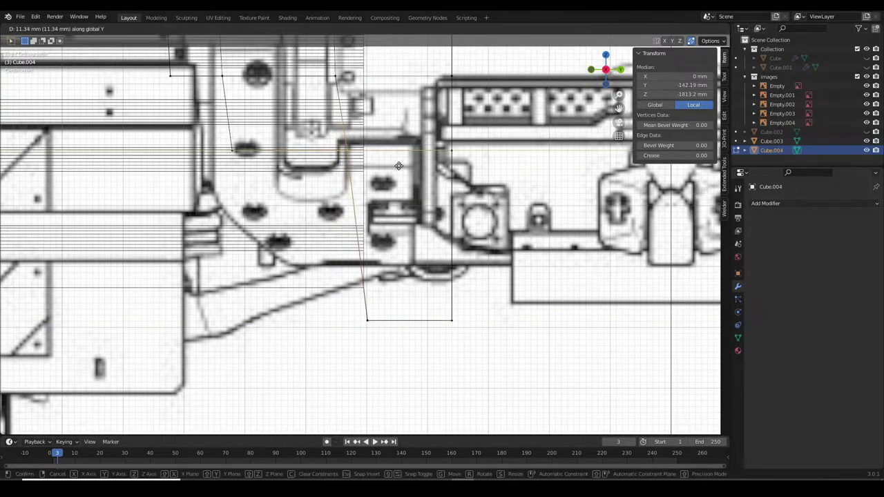
click(306, 269)
scroll(306, 268, up, 3)
scroll(372, 163, up, 2)
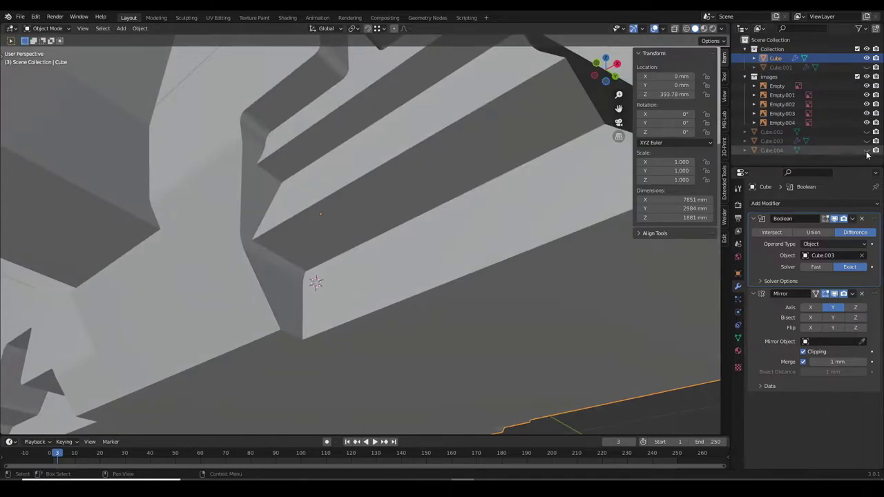
Unhide Cube.003 and extrude new geometry from the cutter.
click(866, 140)
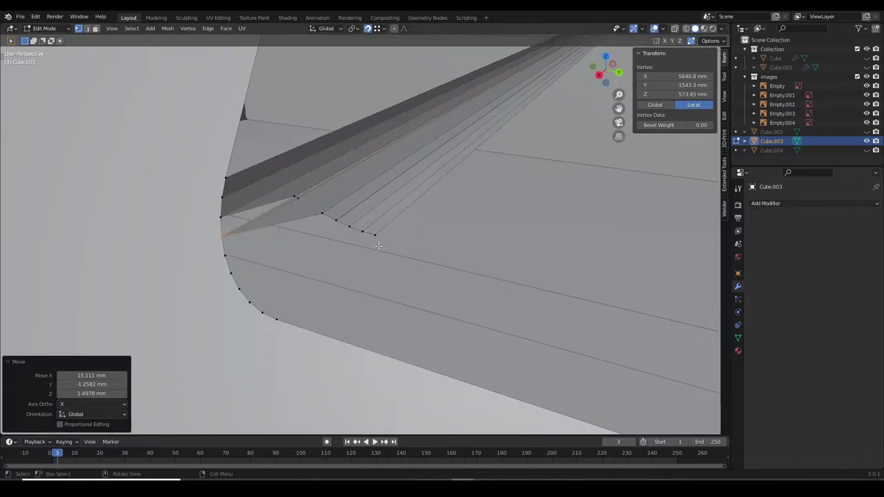
key(e)
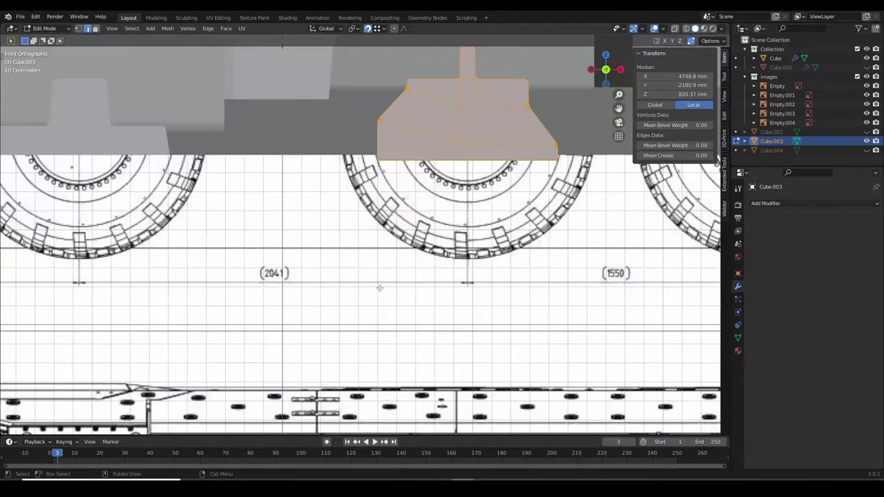
Pan the front view across the blueprint toward Cube.002.
shift+middle_drag(379, 288, 241, 283)
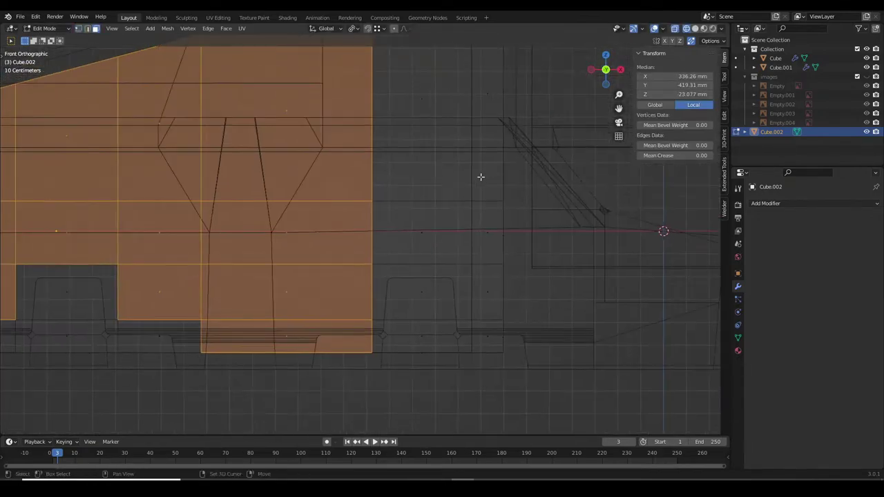
Orbit from the front view into perspective around Cube.002.
middle_drag(475, 127, 425, 190)
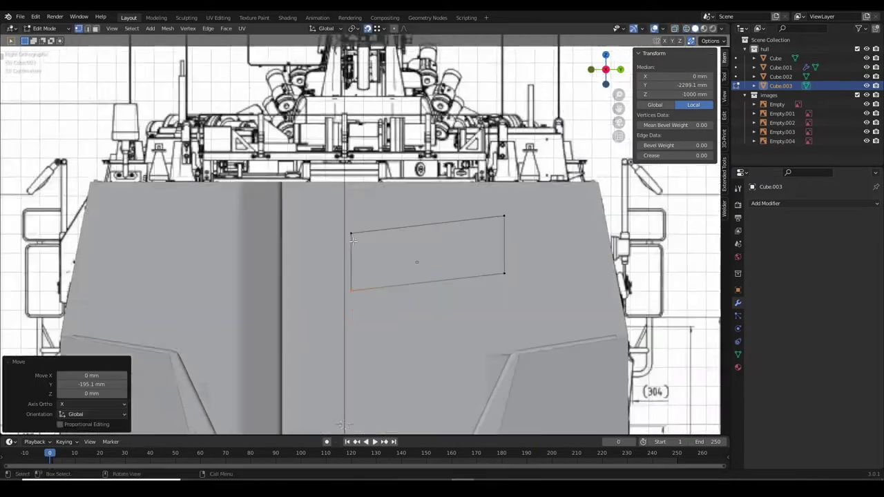
Select the Cube.003 cutter's top-left vertex and raise it along Z.
click(351, 235)
key(g)
key(z)
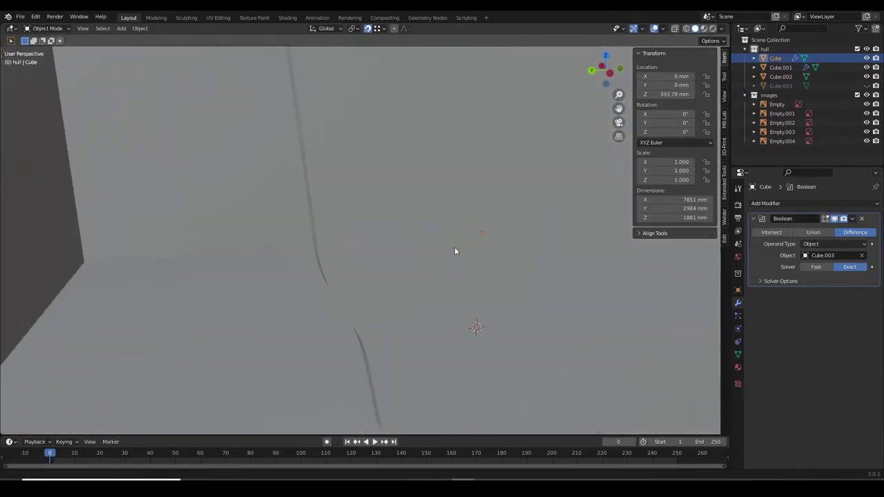
Select all the hull's geometry and merge by distance, removing 14 duplicate vertices.
middle_drag(305, 269, 405, 226)
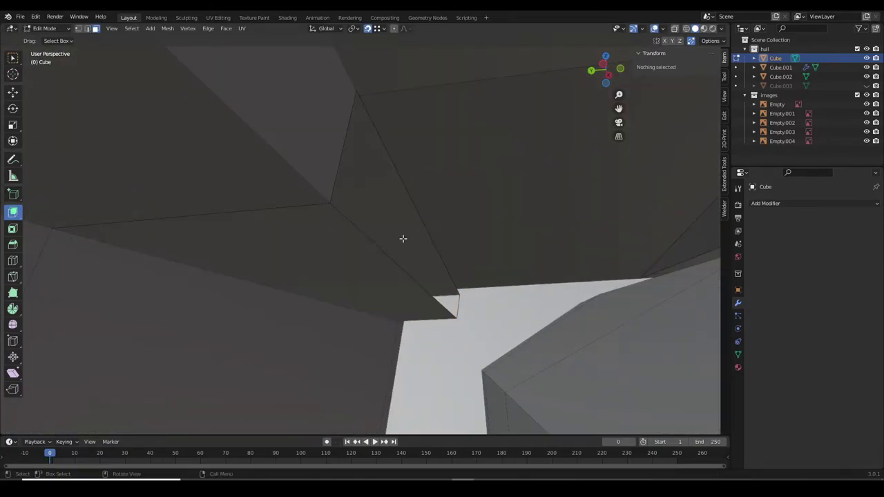
key(a)
key(m)
click(403, 238)
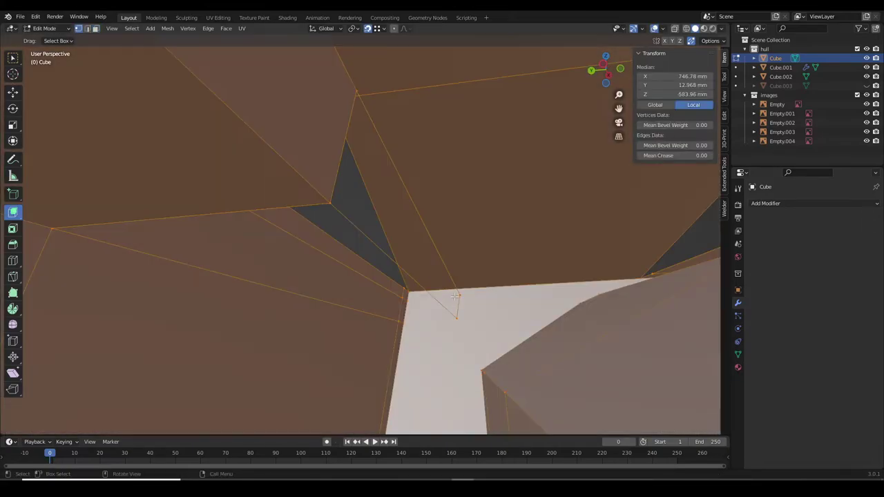
key(alt+a)
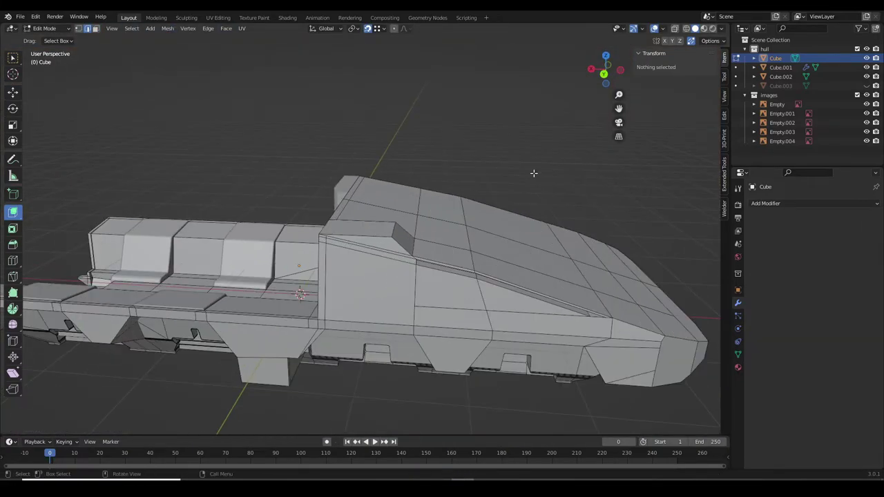